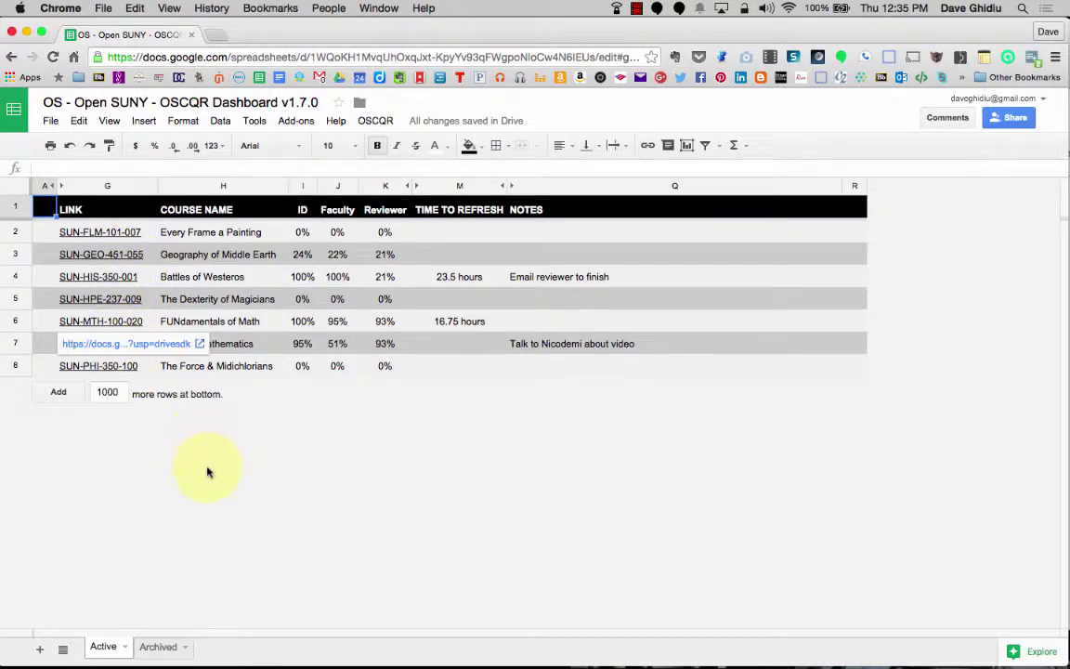
{"action": "left_click", "coordinate": [376, 121]}
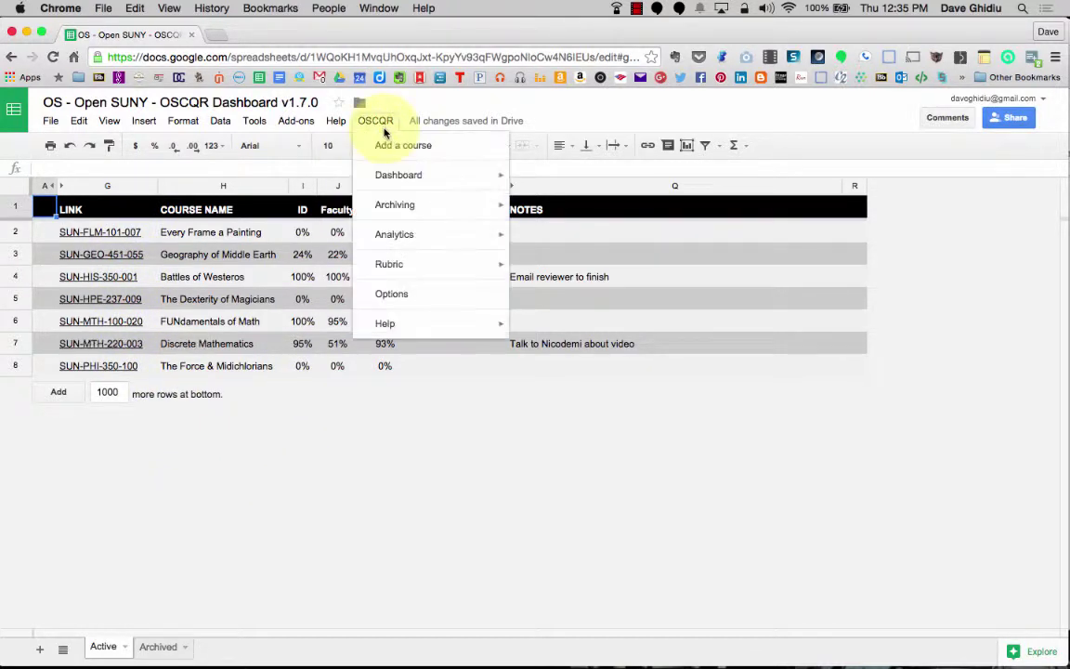
{"action": "mouse_move", "coordinate": [417, 237]}
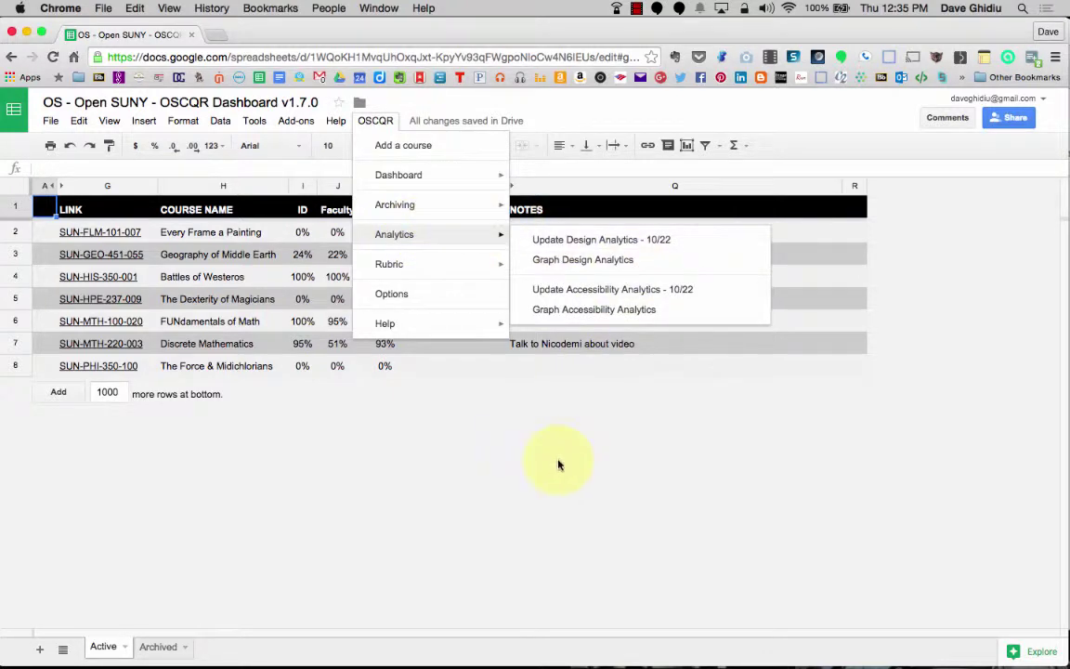
{"action": "left_click", "coordinate": [576, 366]}
Unhide the hidden sheet leftColumn-DES in the OSCQR dashboard spreadsheet
{"action": "left_click", "coordinate": [109, 121]}
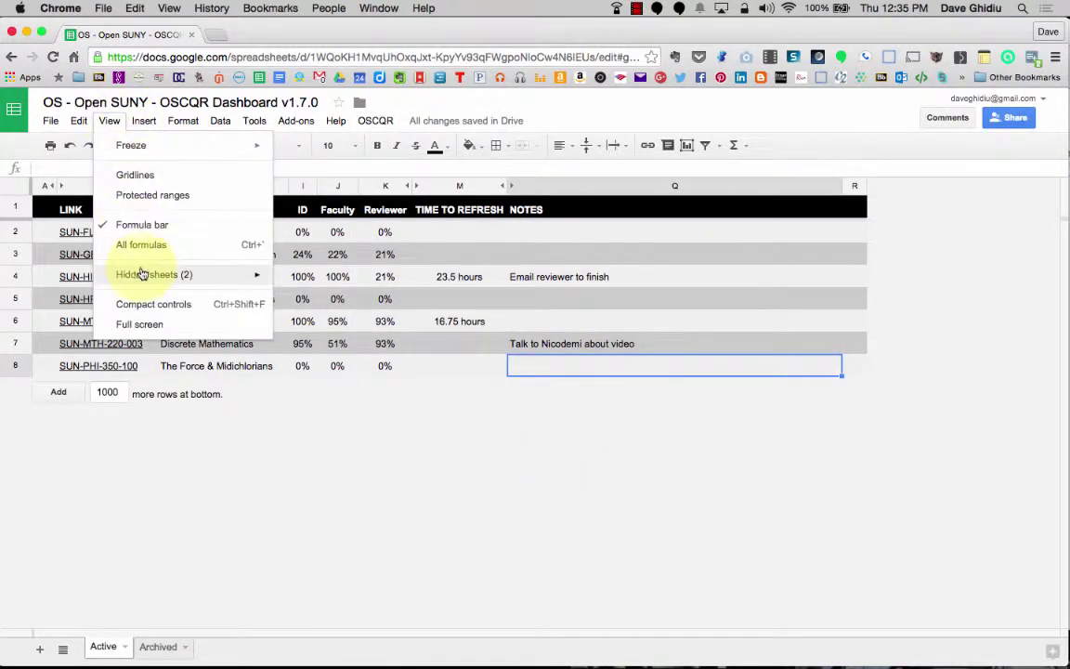
{"action": "mouse_move", "coordinate": [144, 279]}
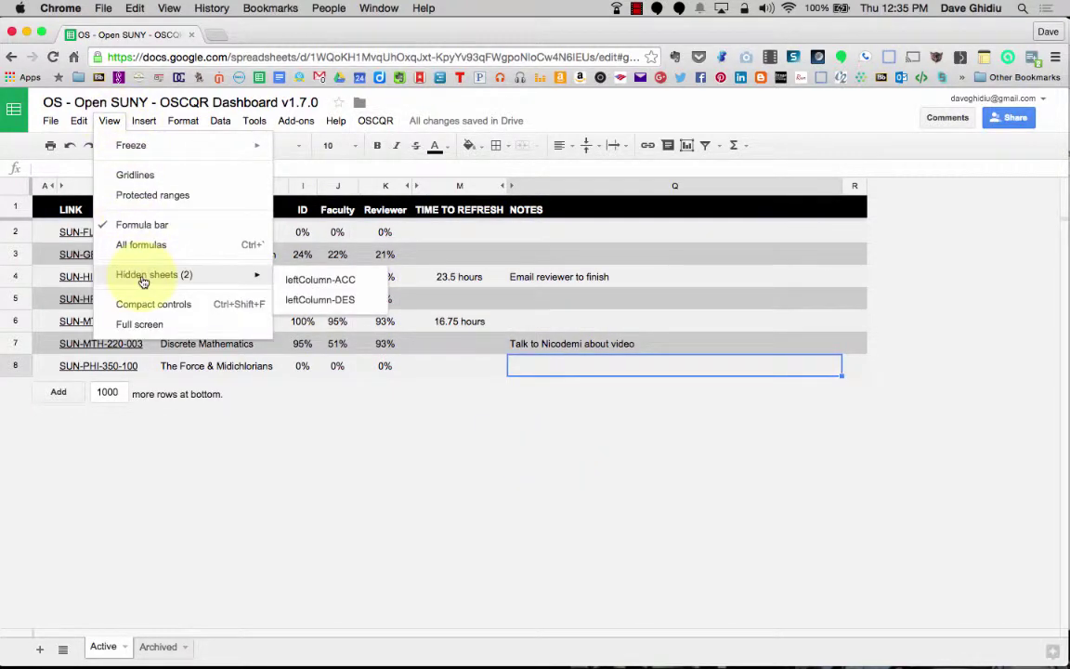
{"action": "left_click", "coordinate": [319, 300]}
{"action": "scroll", "coordinate": [263, 310], "scroll_direction": "up", "scroll_amount": 20}
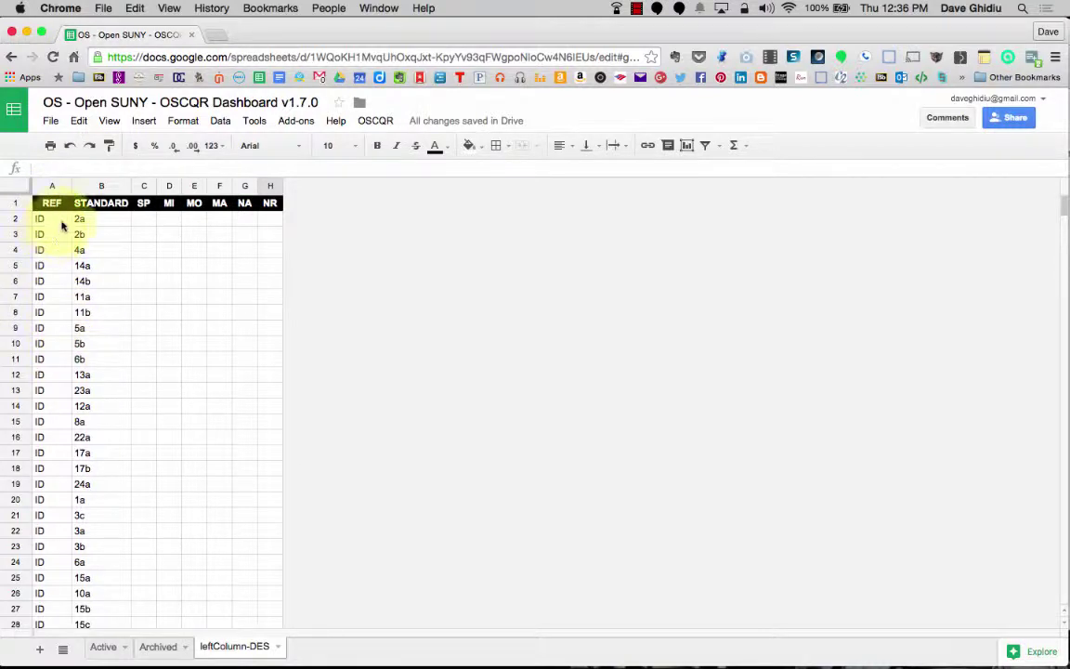
Examine the ID, FAC and REV standards in leftColumn-DES and the summary tables that start at row 204
{"action": "scroll", "coordinate": [89, 330], "scroll_direction": "down", "scroll_amount": 6}
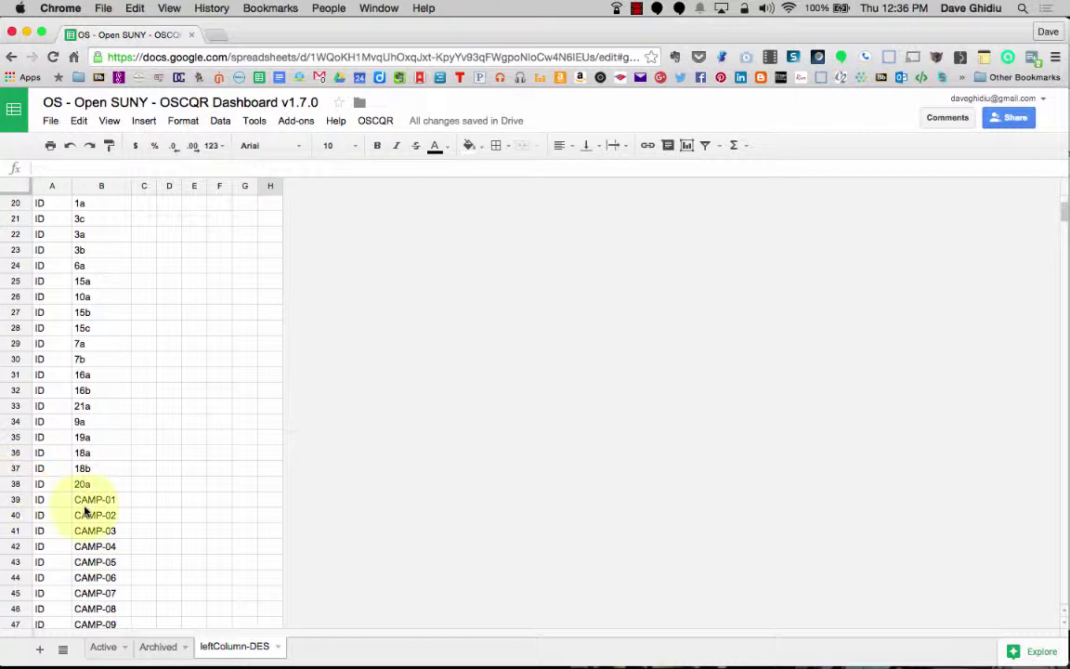
{"action": "scroll", "coordinate": [87, 516], "scroll_direction": "down", "scroll_amount": 2}
{"action": "scroll", "coordinate": [86, 518], "scroll_direction": "down", "scroll_amount": 7}
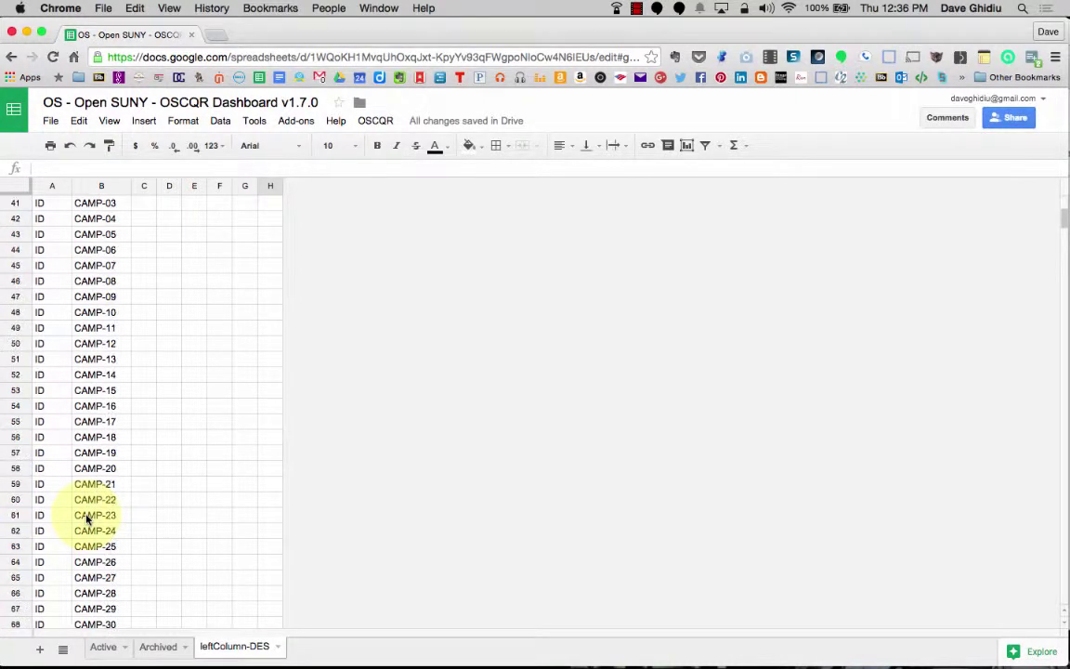
{"action": "scroll", "coordinate": [88, 520], "scroll_direction": "down", "scroll_amount": 1}
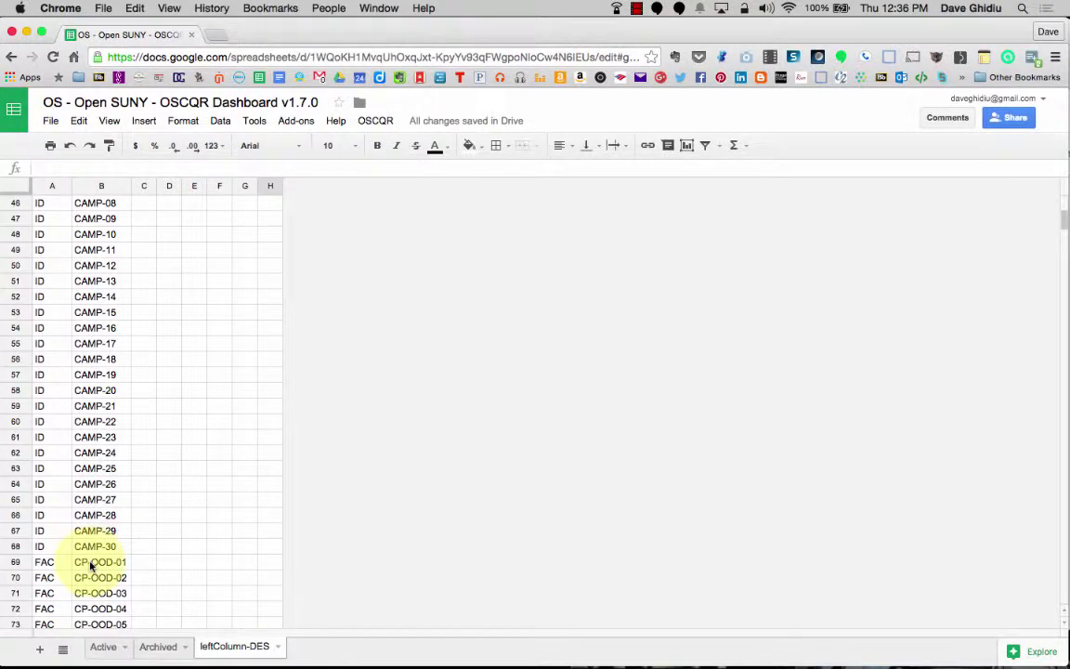
{"action": "scroll", "coordinate": [90, 549], "scroll_direction": "down", "scroll_amount": 4}
{"action": "scroll", "coordinate": [90, 565], "scroll_direction": "down", "scroll_amount": 10}
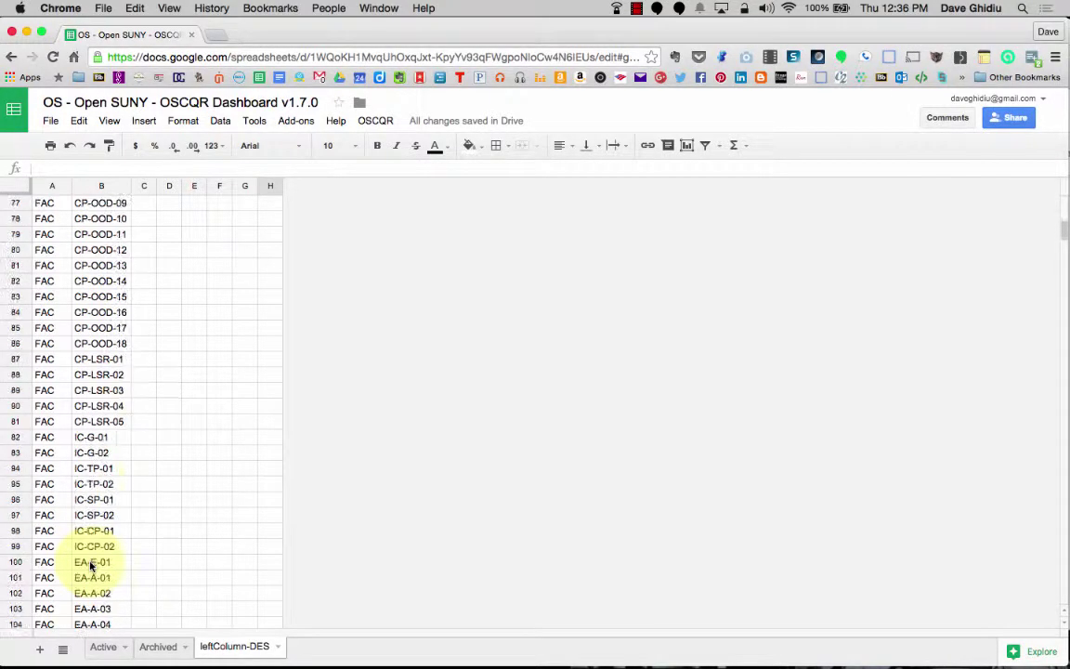
{"action": "scroll", "coordinate": [90, 565], "scroll_direction": "down", "scroll_amount": 10}
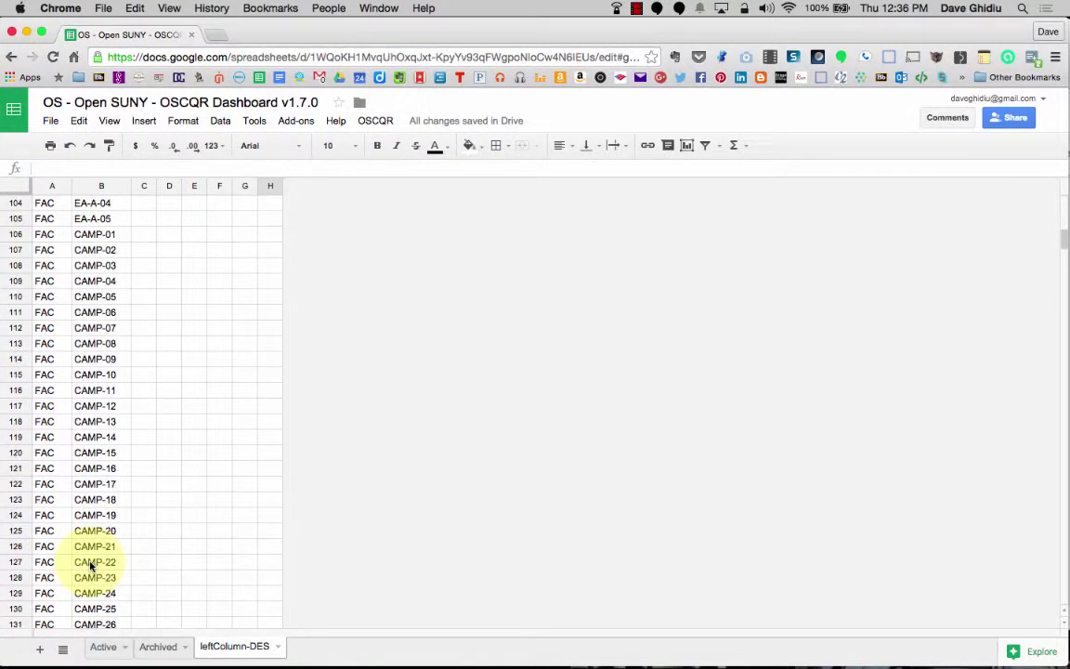
{"action": "scroll", "coordinate": [90, 565], "scroll_direction": "down", "scroll_amount": 20}
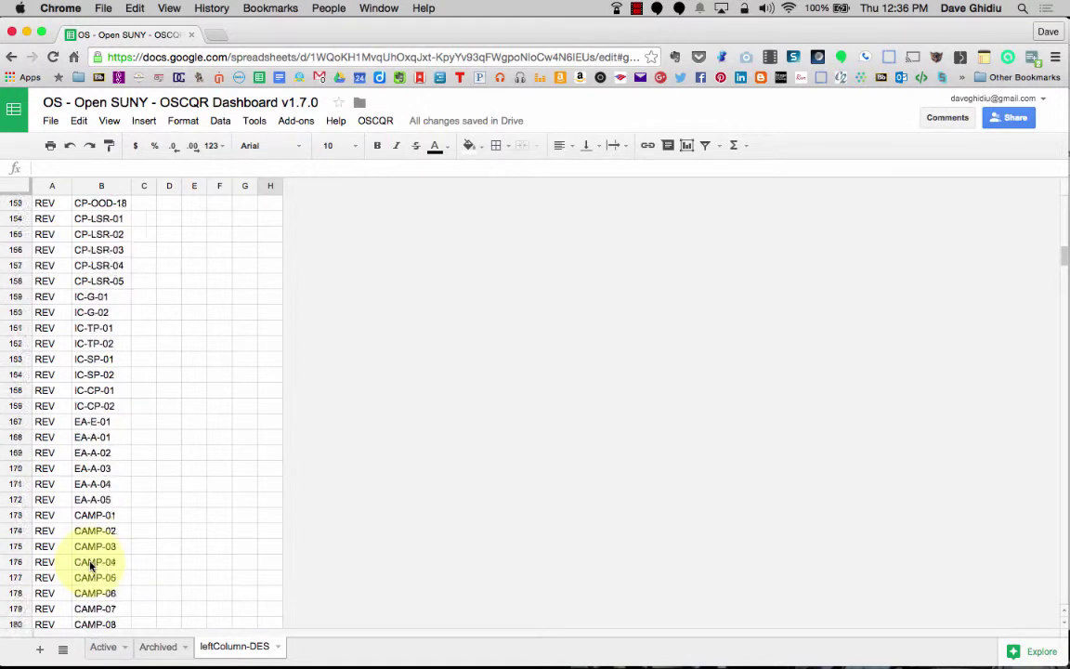
{"action": "scroll", "coordinate": [88, 539], "scroll_direction": "up", "scroll_amount": 1}
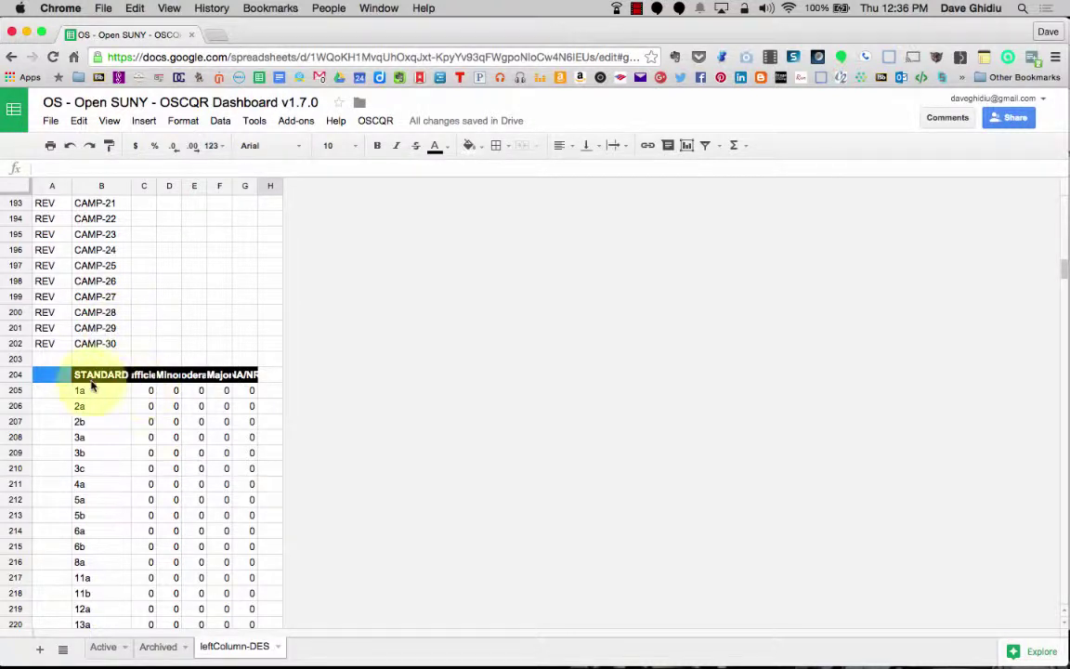
{"action": "left_click", "coordinate": [101, 374]}
{"action": "scroll", "coordinate": [148, 507], "scroll_direction": "down", "scroll_amount": 1}
{"action": "scroll", "coordinate": [149, 506], "scroll_direction": "down", "scroll_amount": 10}
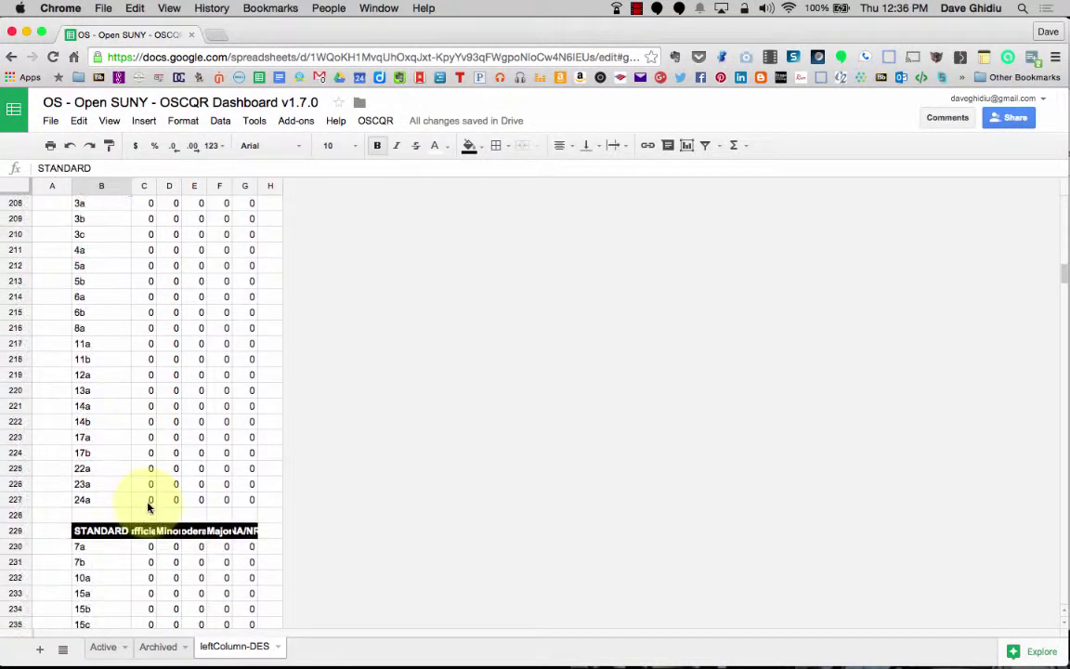
{"action": "scroll", "coordinate": [149, 506], "scroll_direction": "down", "scroll_amount": 4}
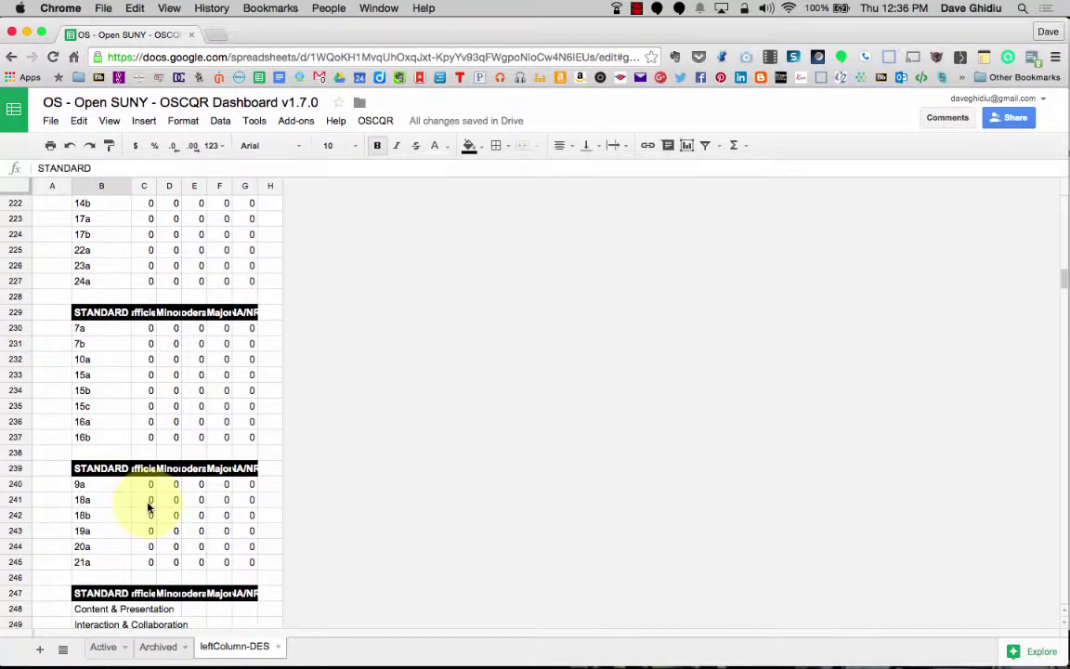
{"action": "scroll", "coordinate": [149, 506], "scroll_direction": "up", "scroll_amount": 20}
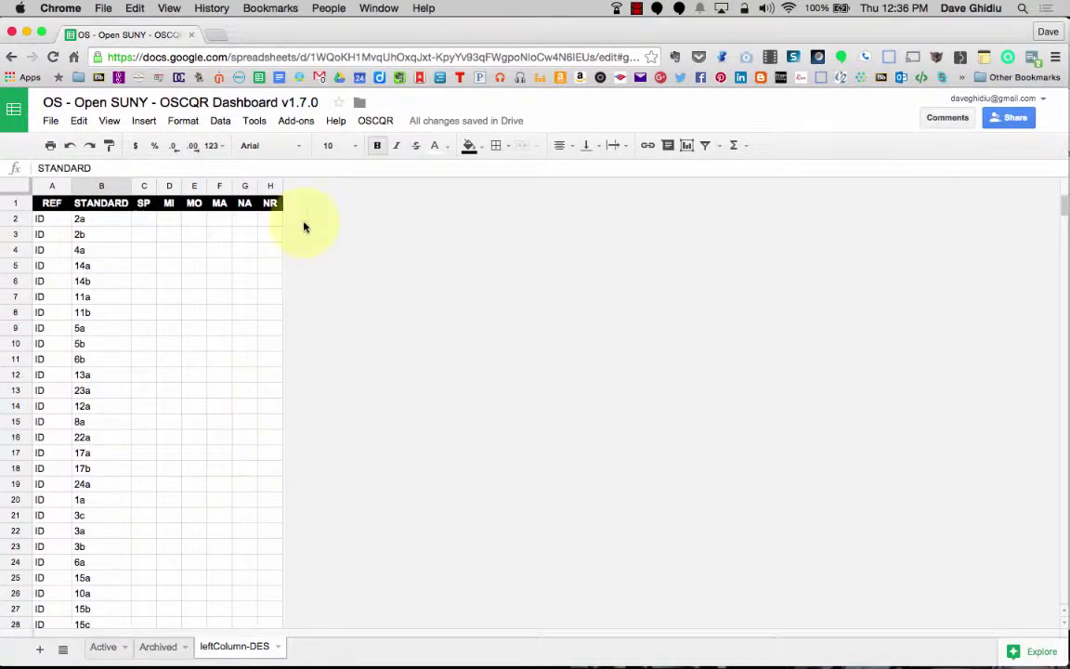
{"action": "left_click", "coordinate": [376, 121]}
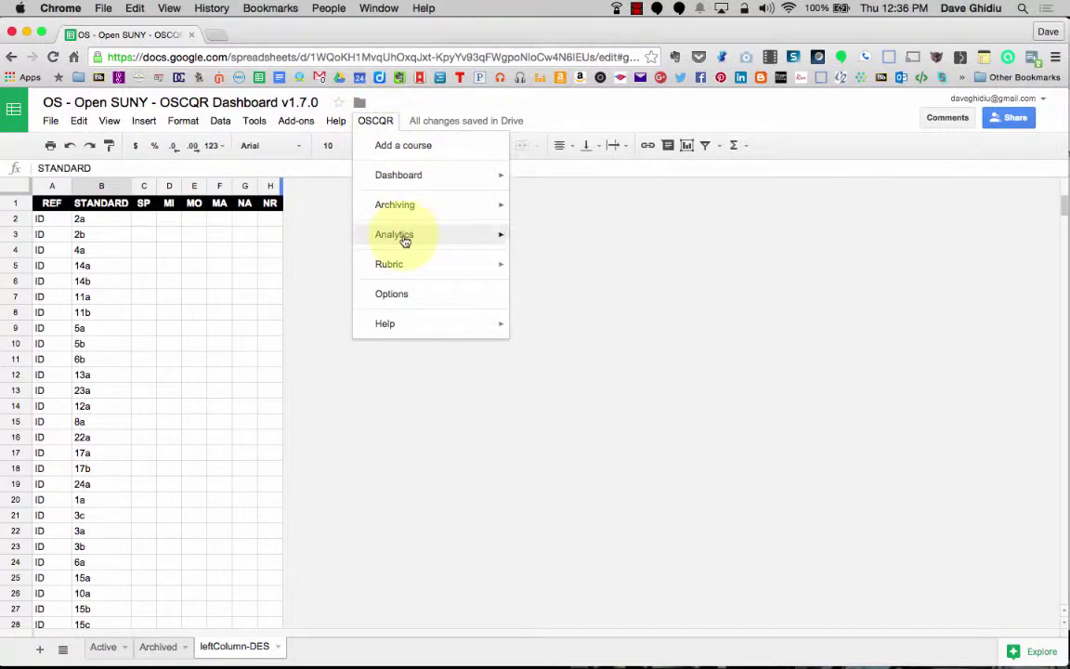
{"action": "mouse_move", "coordinate": [404, 235]}
{"action": "left_click", "coordinate": [274, 266]}
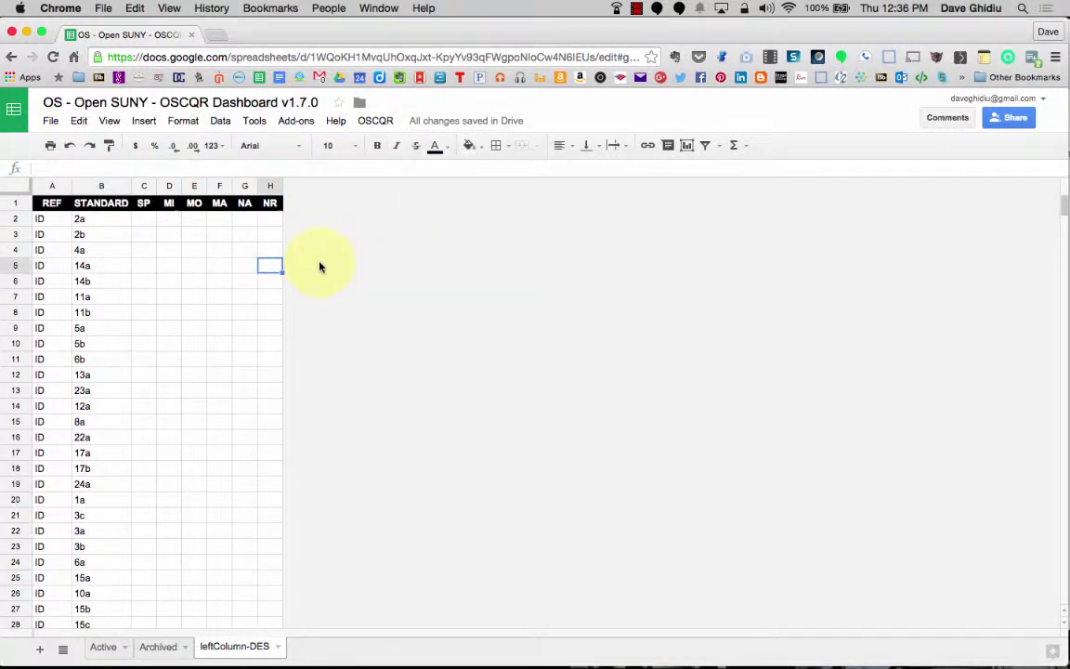
{"action": "left_click", "coordinate": [104, 647]}
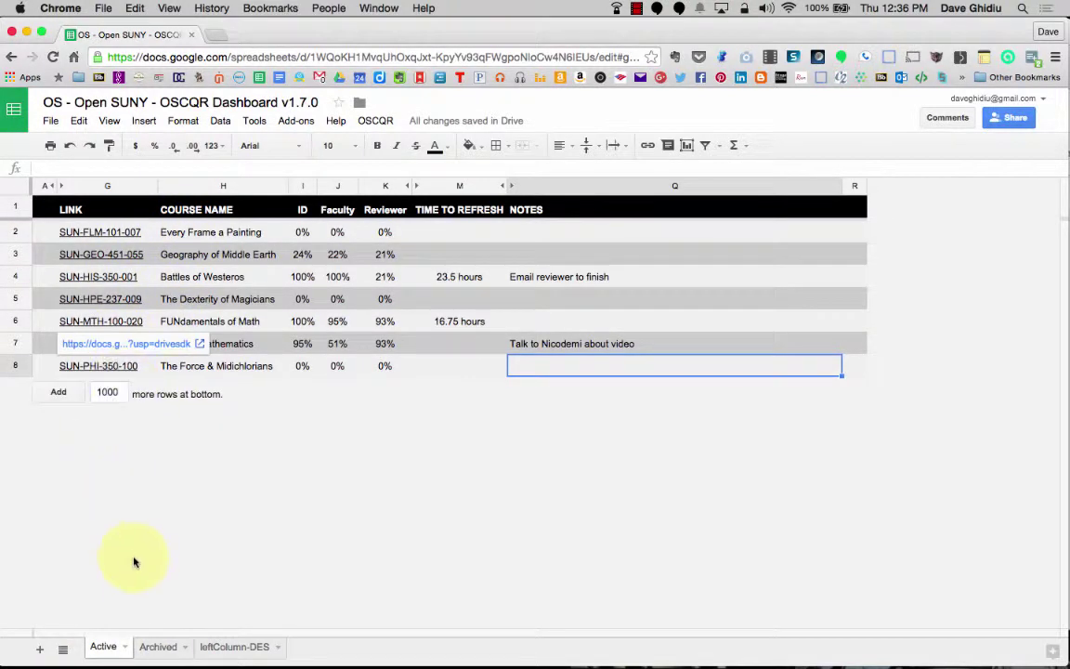
{"action": "left_click", "coordinate": [223, 647]}
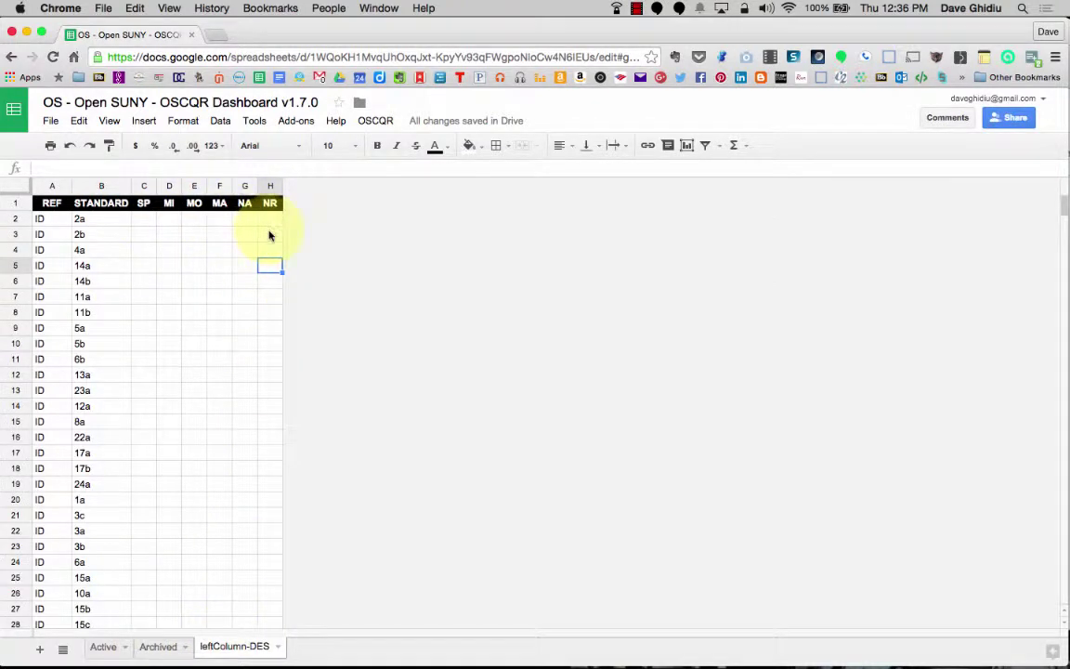
{"action": "scroll", "coordinate": [262, 454], "scroll_direction": "down", "scroll_amount": 1}
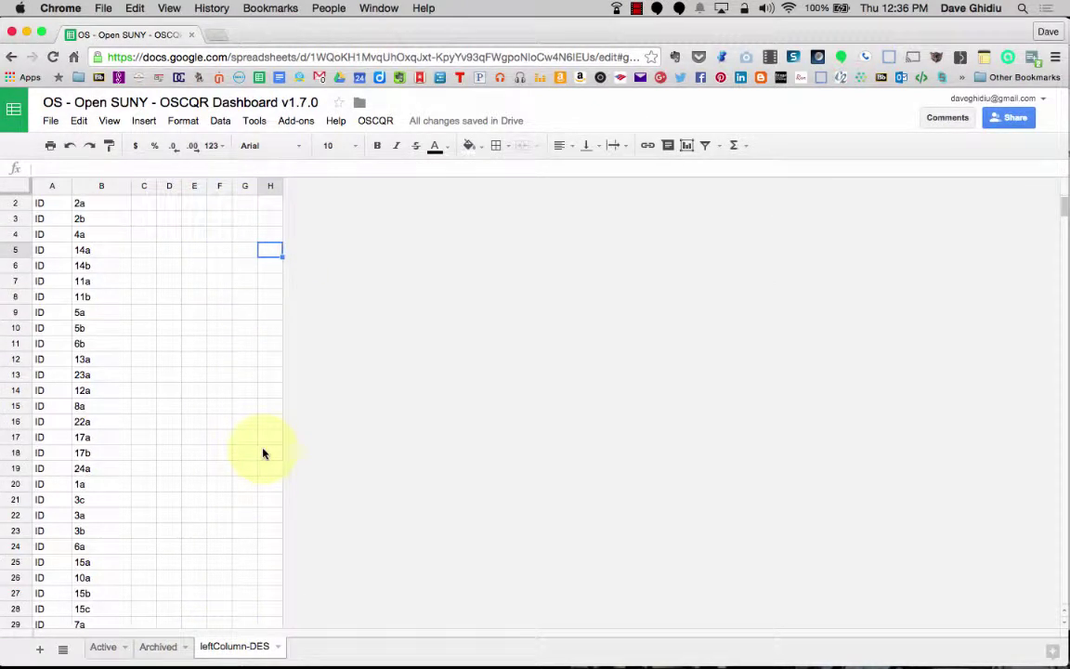
{"action": "scroll", "coordinate": [263, 453], "scroll_direction": "down", "scroll_amount": 10}
{"action": "scroll", "coordinate": [263, 453], "scroll_direction": "up", "scroll_amount": 10}
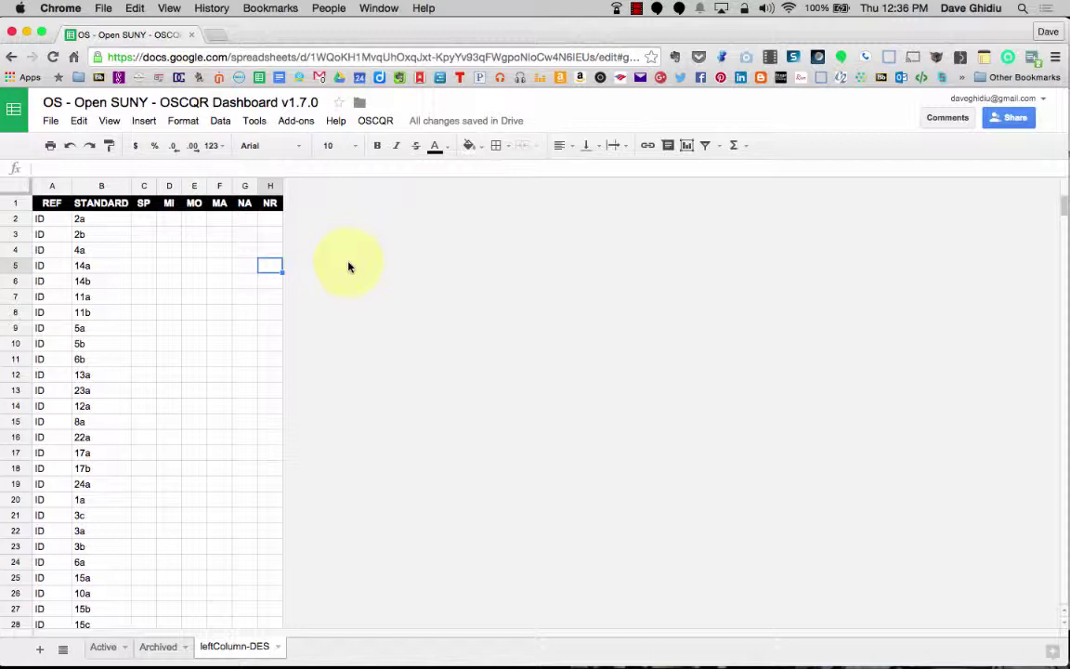
{"action": "left_click", "coordinate": [376, 122]}
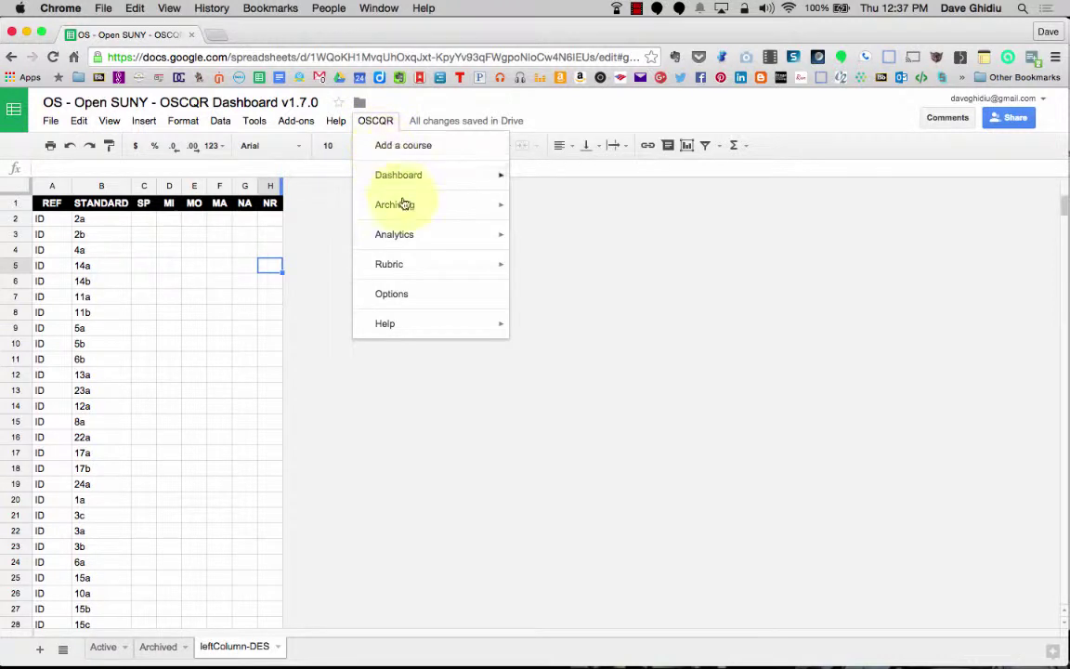
{"action": "mouse_move", "coordinate": [415, 236]}
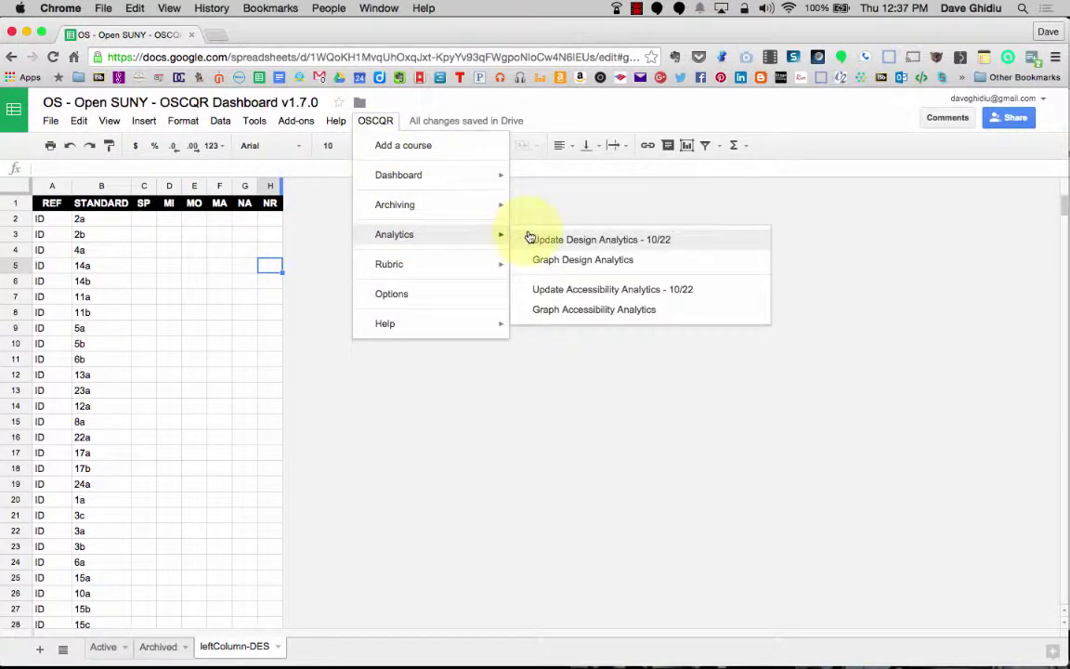
{"action": "left_click", "coordinate": [447, 436]}
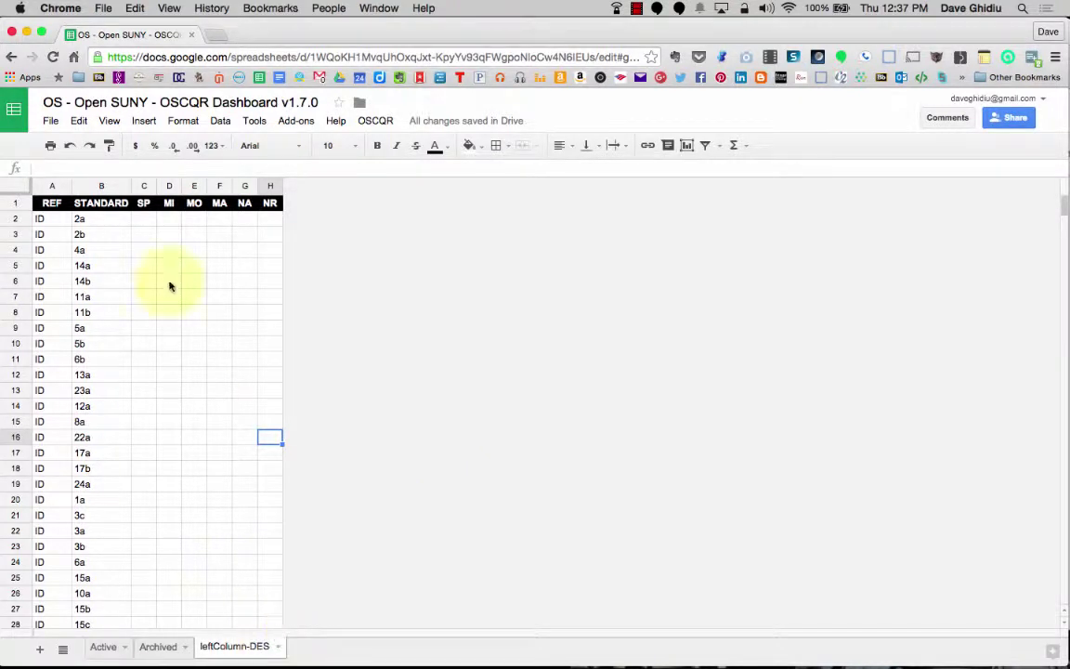
{"action": "left_click", "coordinate": [109, 121]}
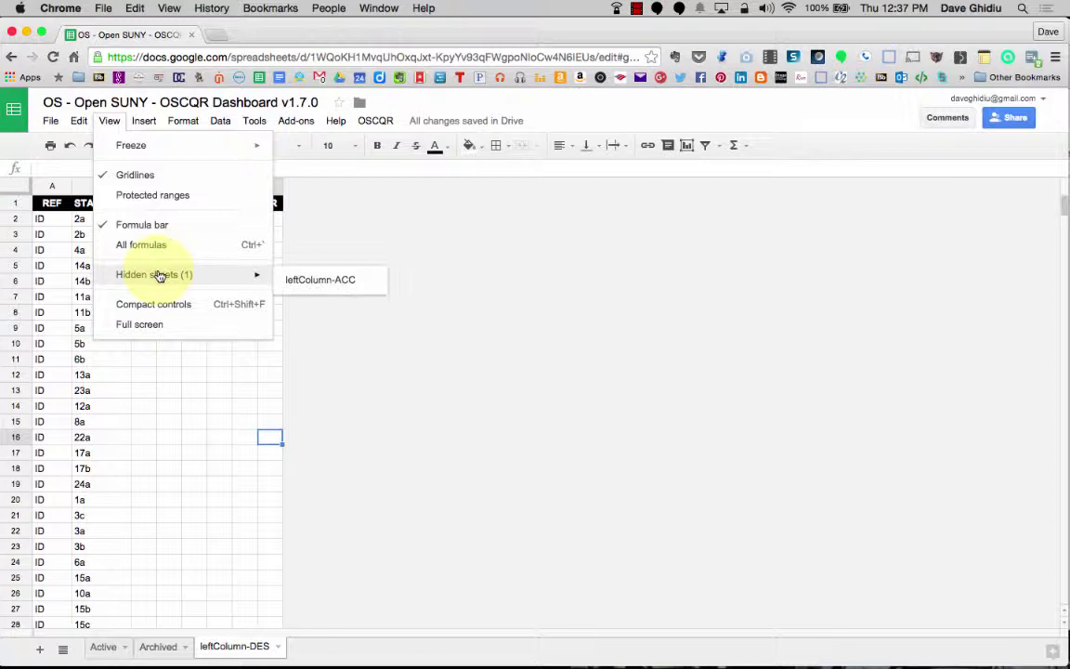
{"action": "left_click", "coordinate": [330, 426]}
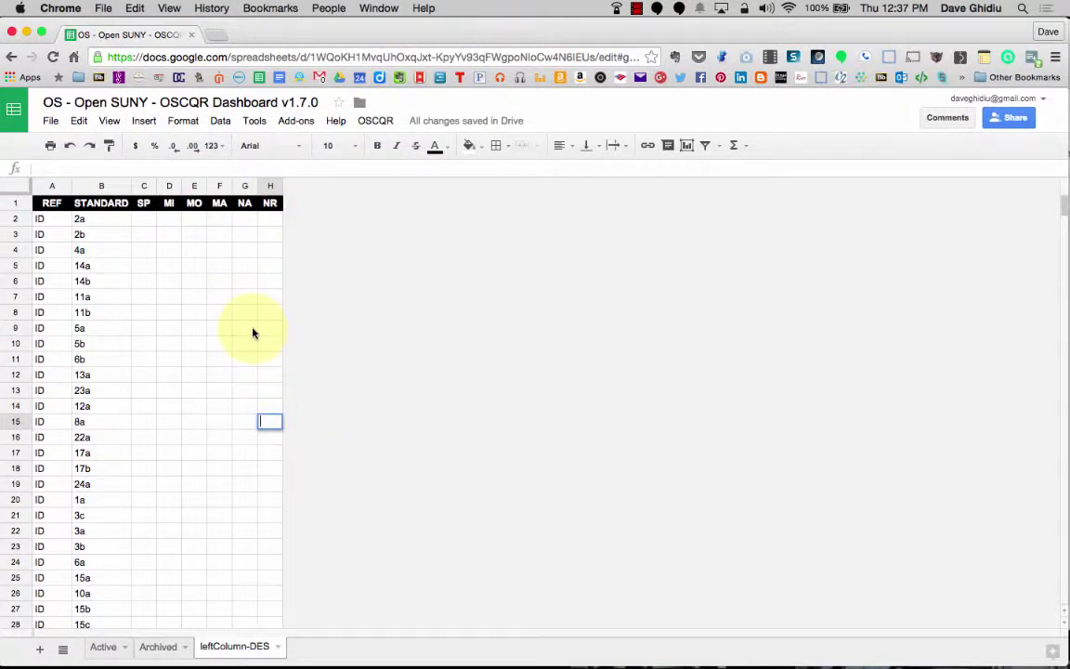
{"action": "scroll", "coordinate": [252, 333], "scroll_direction": "down", "scroll_amount": 10}
{"action": "scroll", "coordinate": [253, 332], "scroll_direction": "down", "scroll_amount": 15}
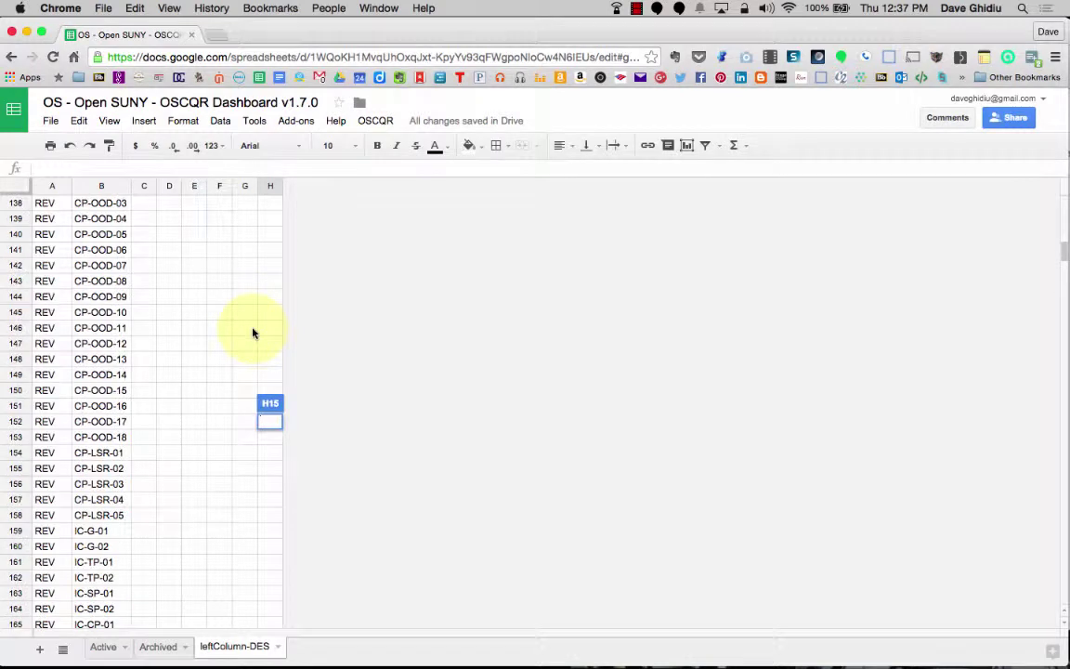
{"action": "scroll", "coordinate": [252, 333], "scroll_direction": "up", "scroll_amount": 20}
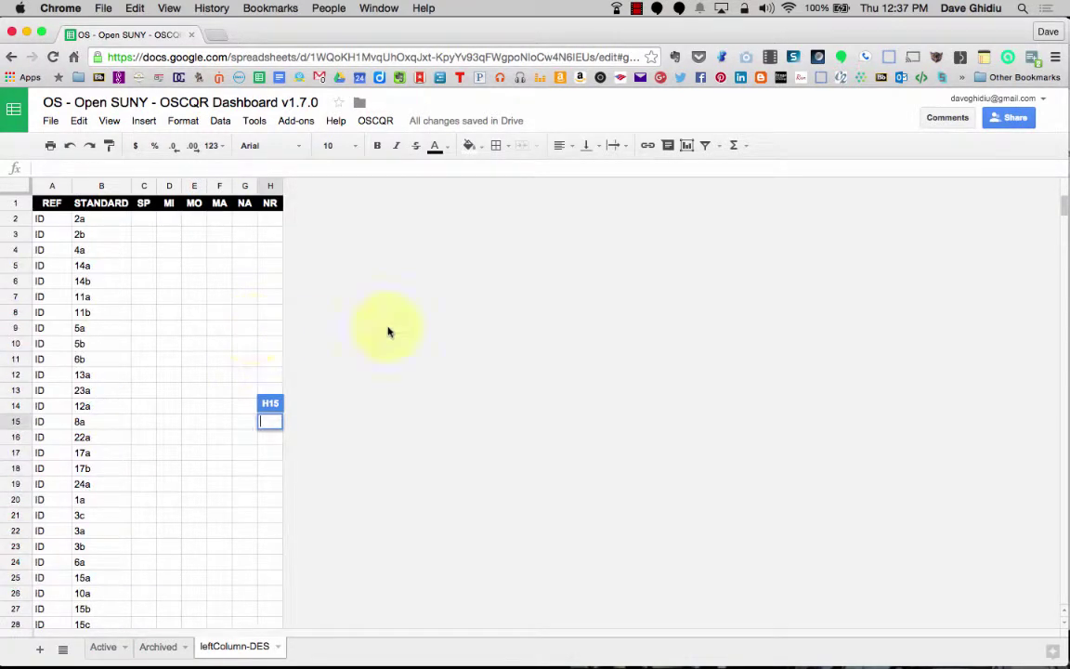
Run the OSCQR script Update Design Analytics to gather the design review data
{"action": "left_click", "coordinate": [375, 121]}
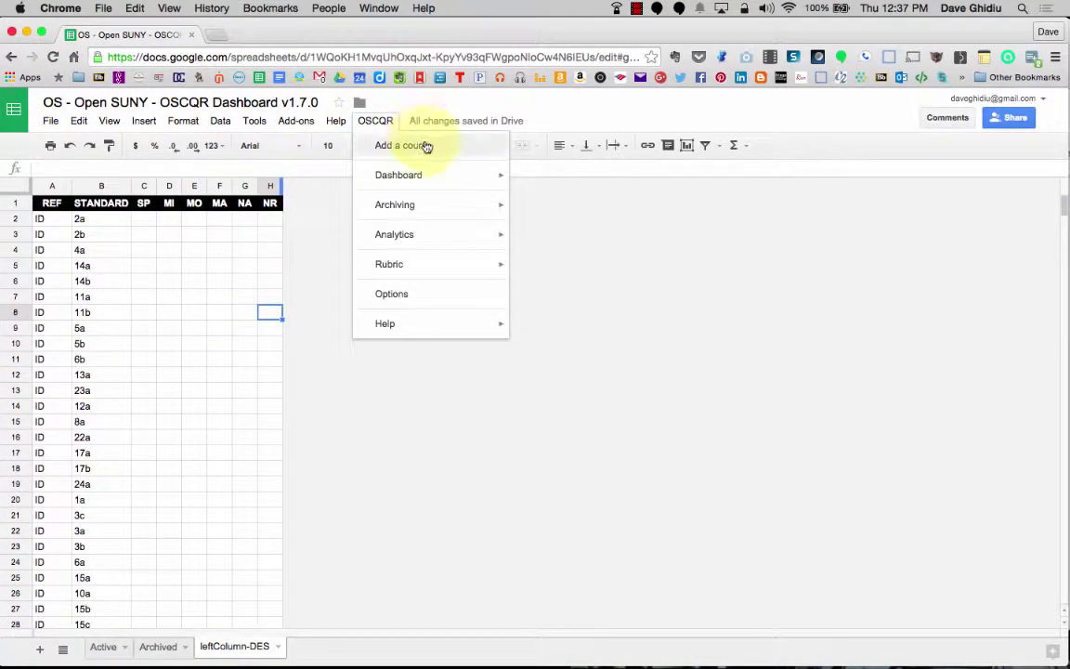
{"action": "mouse_move", "coordinate": [428, 236]}
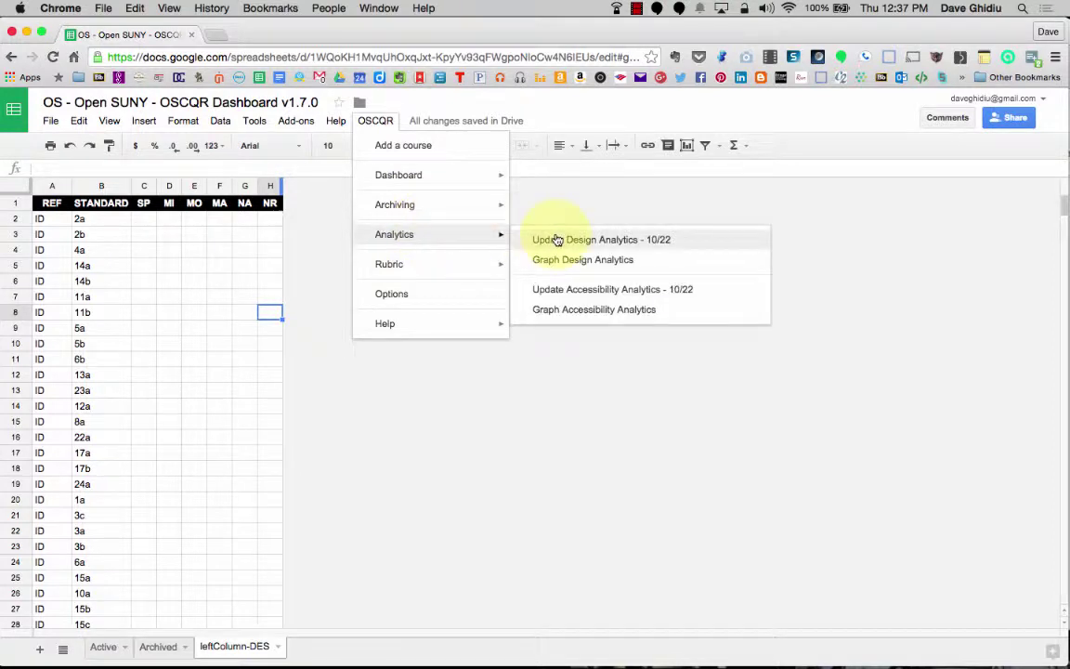
{"action": "left_click", "coordinate": [556, 238]}
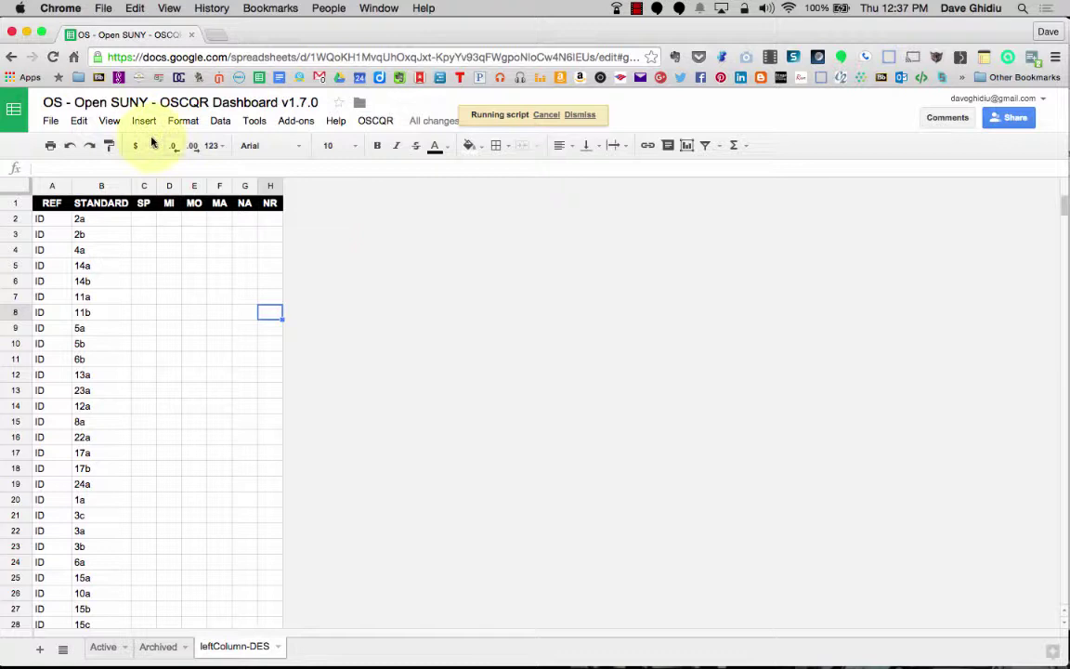
Unhide the DESIGN sheet and review its standards summary table starting at row 204
{"action": "left_click", "coordinate": [109, 121]}
{"action": "mouse_move", "coordinate": [253, 279]}
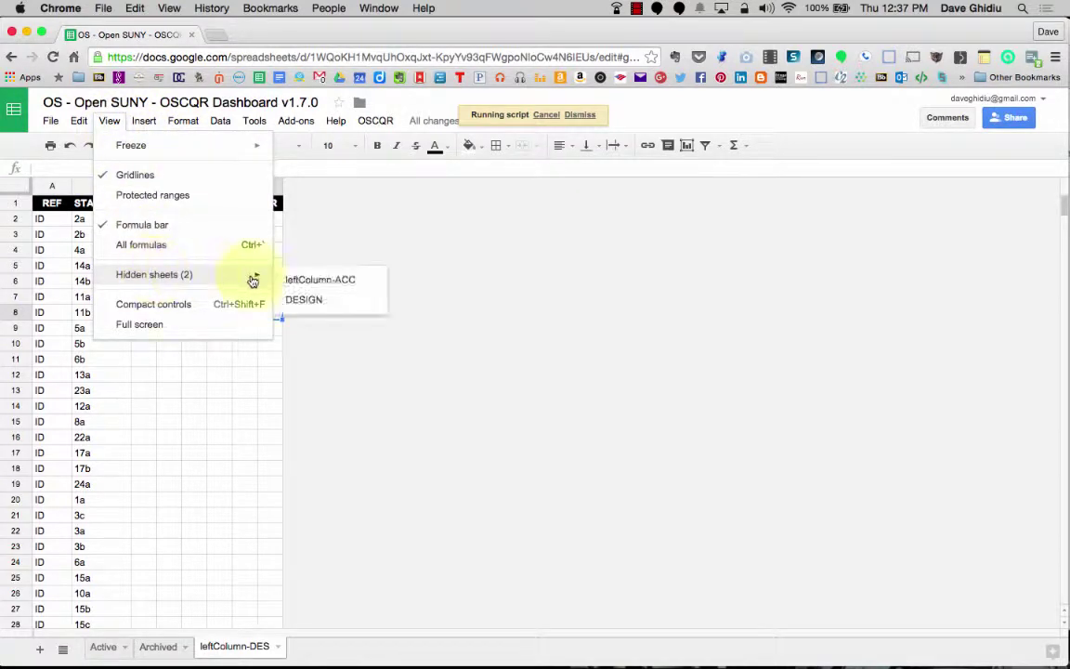
{"action": "left_click", "coordinate": [311, 301]}
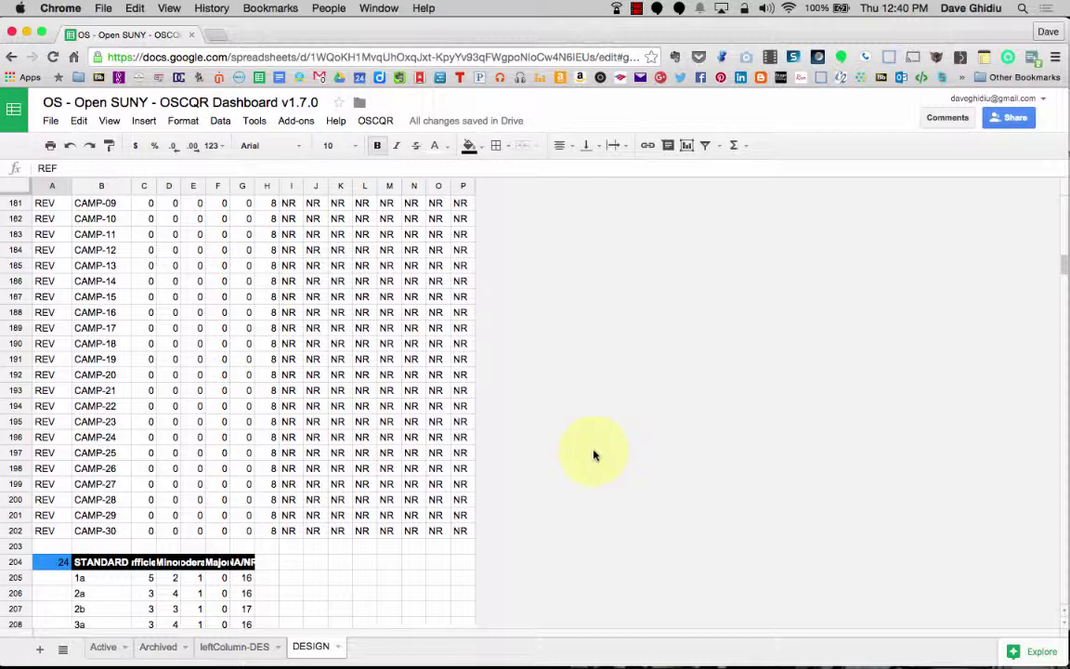
{"action": "scroll", "coordinate": [445, 480], "scroll_direction": "down", "scroll_amount": 10}
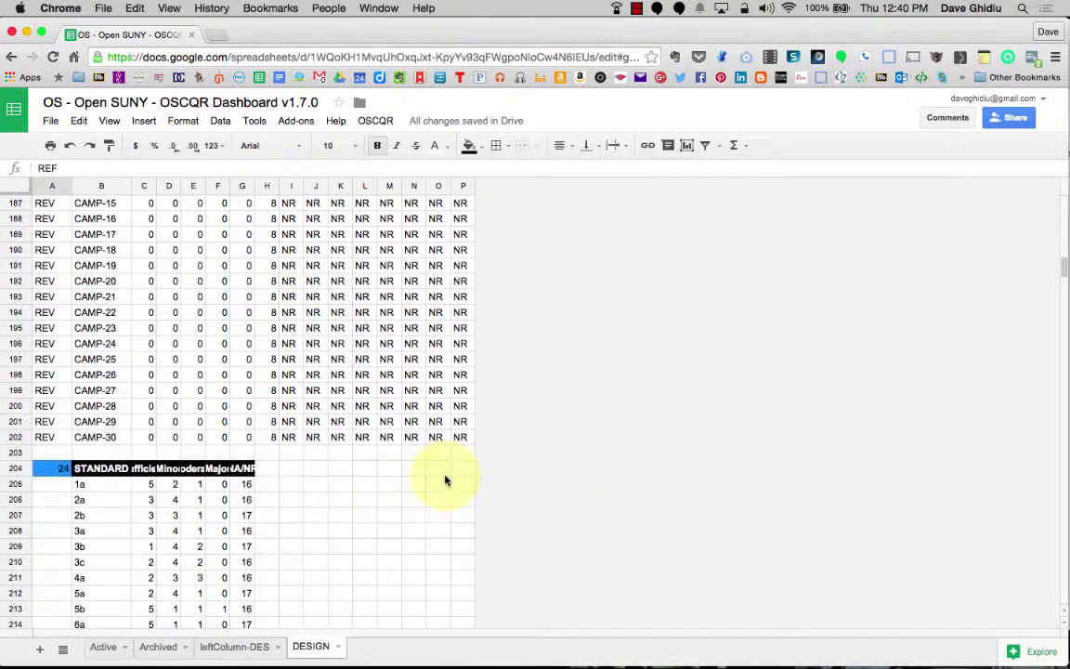
{"action": "scroll", "coordinate": [445, 480], "scroll_direction": "down", "scroll_amount": 1}
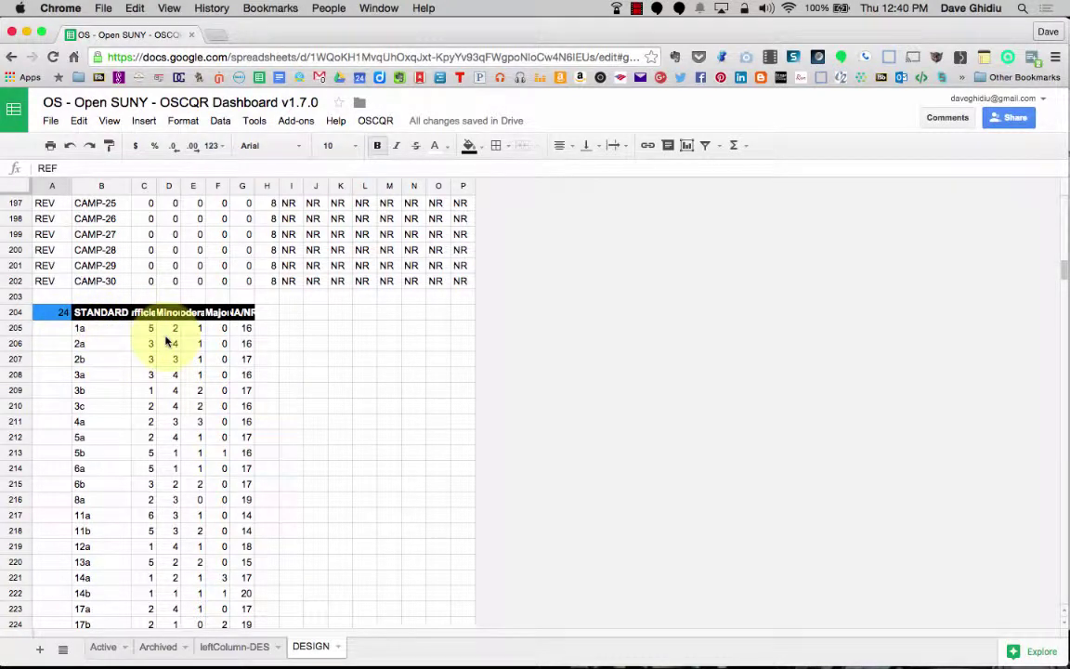
Inspect the SUM formula in C205 of the DESIGN sheet and look through the summary tables beneath it
{"action": "scroll", "coordinate": [160, 330], "scroll_direction": "down", "scroll_amount": 1}
{"action": "left_click", "coordinate": [151, 319]}
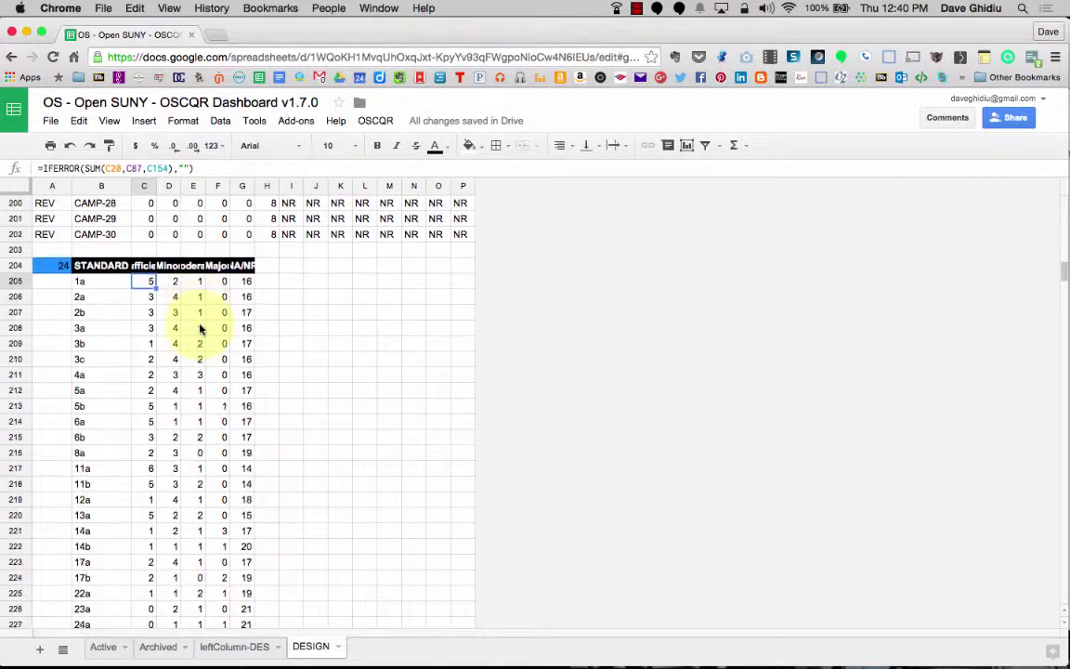
{"action": "scroll", "coordinate": [199, 329], "scroll_direction": "down", "scroll_amount": 10}
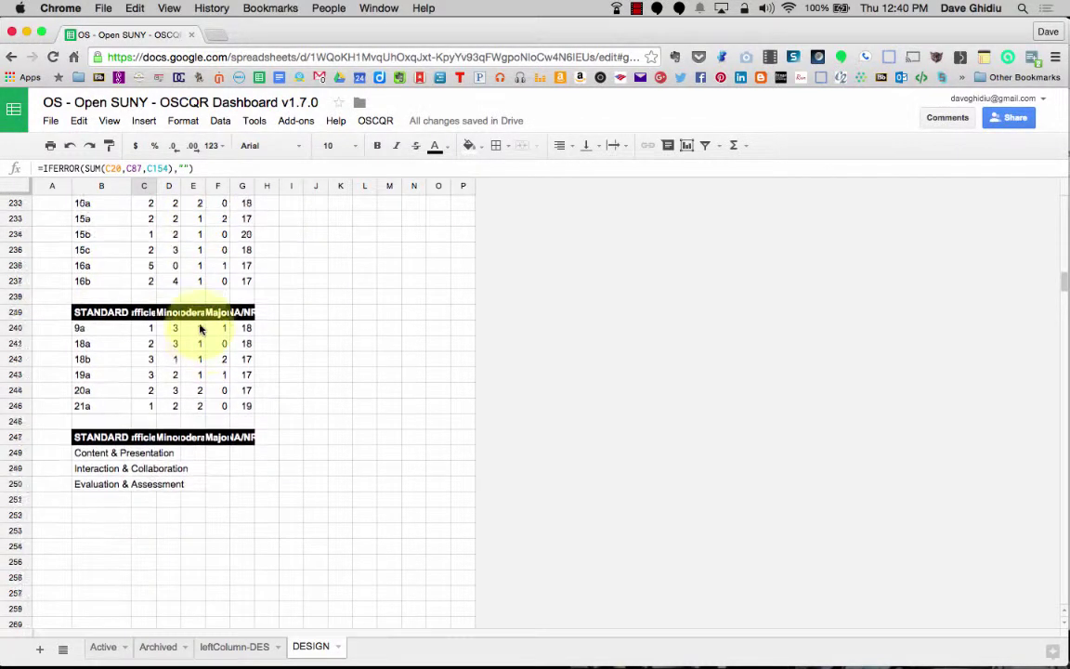
{"action": "scroll", "coordinate": [199, 329], "scroll_direction": "up", "scroll_amount": 10}
{"action": "scroll", "coordinate": [200, 328], "scroll_direction": "down", "scroll_amount": 1}
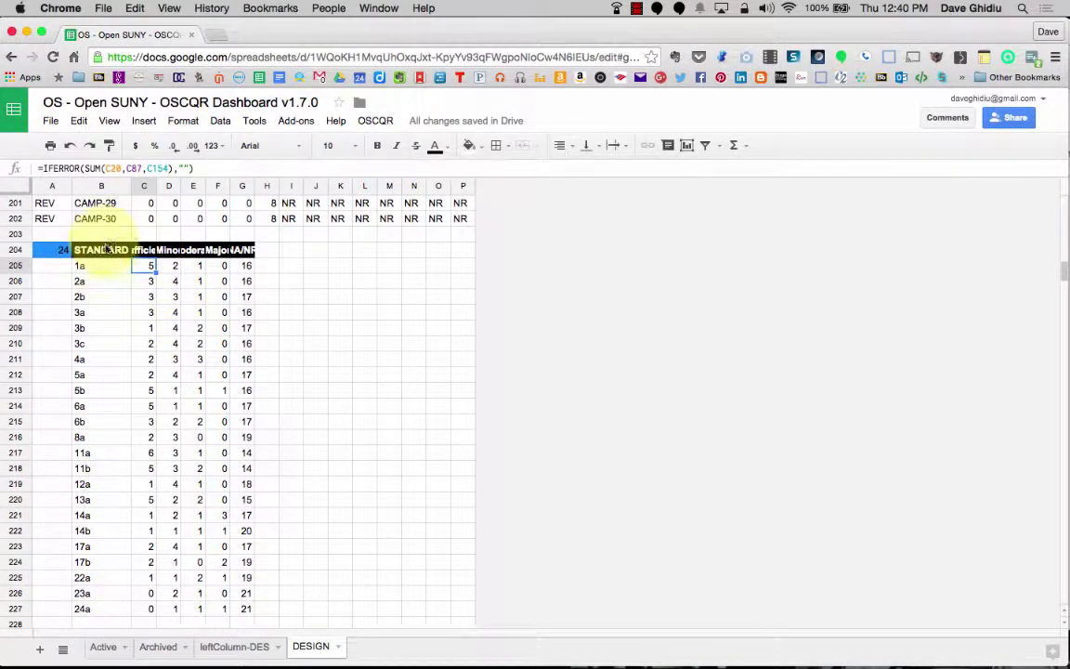
Highlight the three standards summary tables in turn: B204:G227, B229:G237 and B239:G245
{"action": "left_click_drag", "start_coordinate": [107, 248], "coordinate": [246, 391]}
{"action": "scroll", "coordinate": [222, 359], "scroll_direction": "down", "scroll_amount": 5}
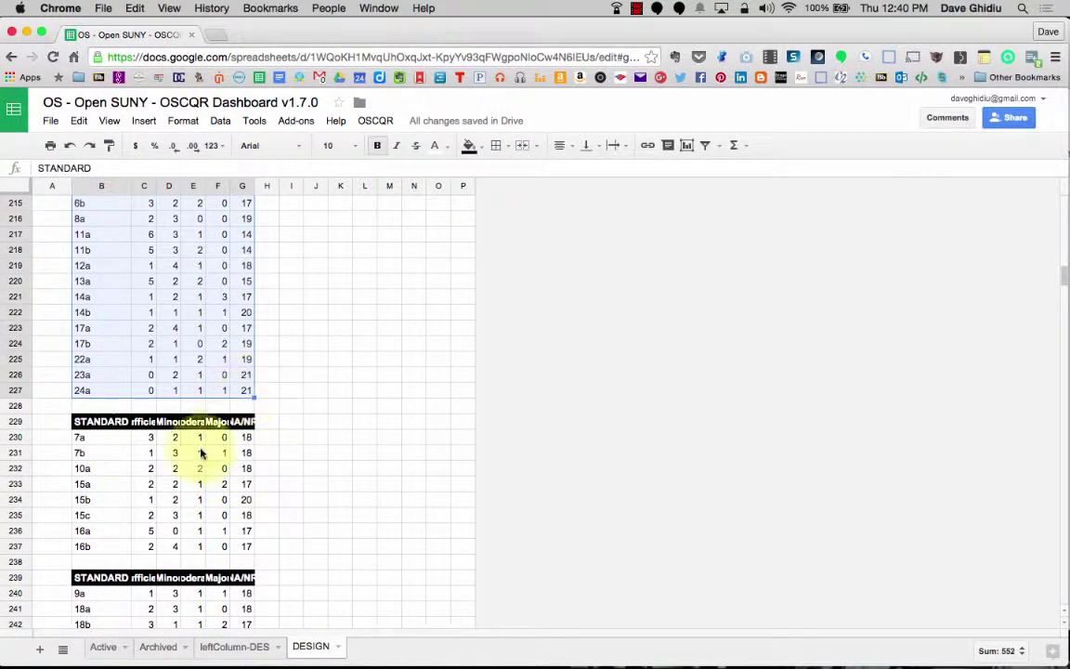
{"action": "left_click", "coordinate": [93, 422]}
{"action": "left_click", "coordinate": [247, 545], "text": "shift"}
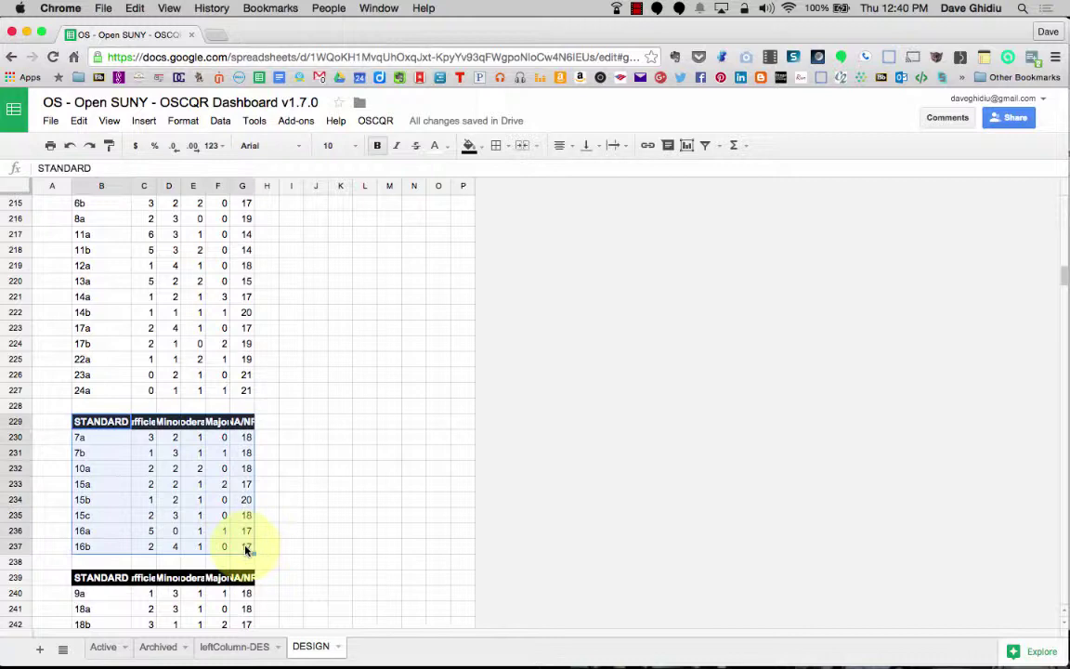
{"action": "scroll", "coordinate": [246, 547], "scroll_direction": "down", "scroll_amount": 3}
{"action": "left_click", "coordinate": [88, 455]}
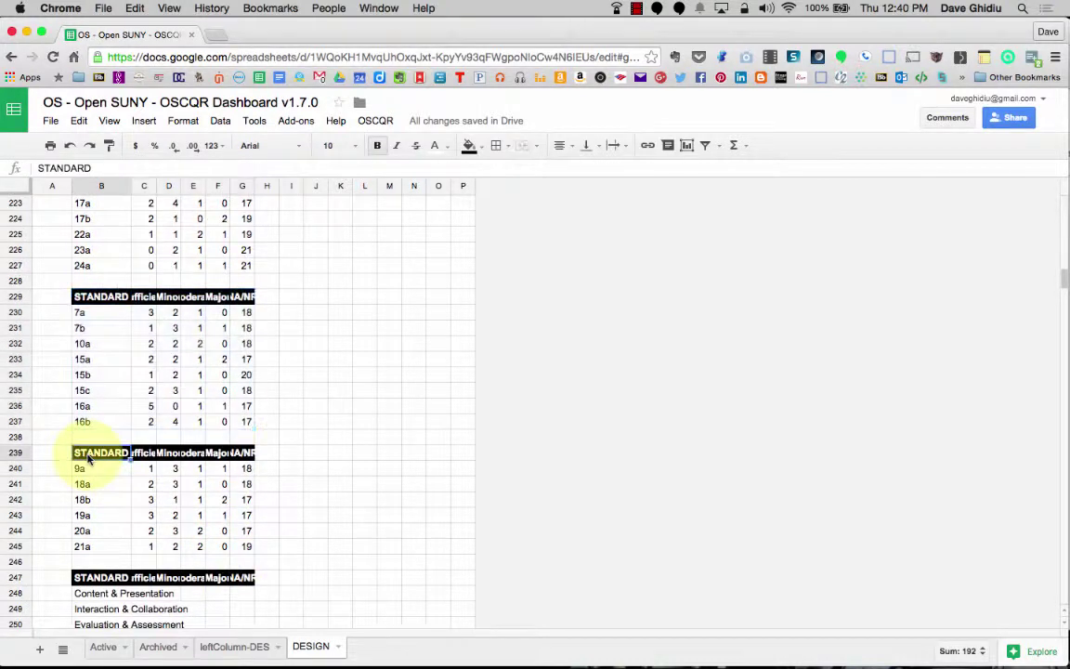
{"action": "left_click", "coordinate": [246, 548], "text": "shift"}
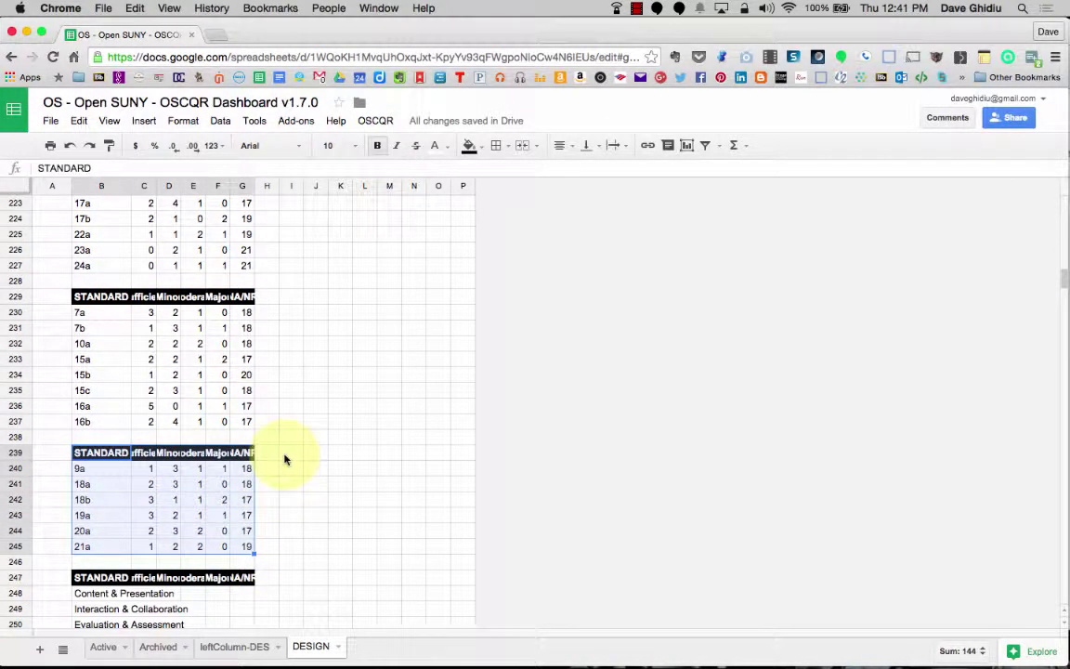
{"action": "scroll", "coordinate": [285, 459], "scroll_direction": "down", "scroll_amount": 1}
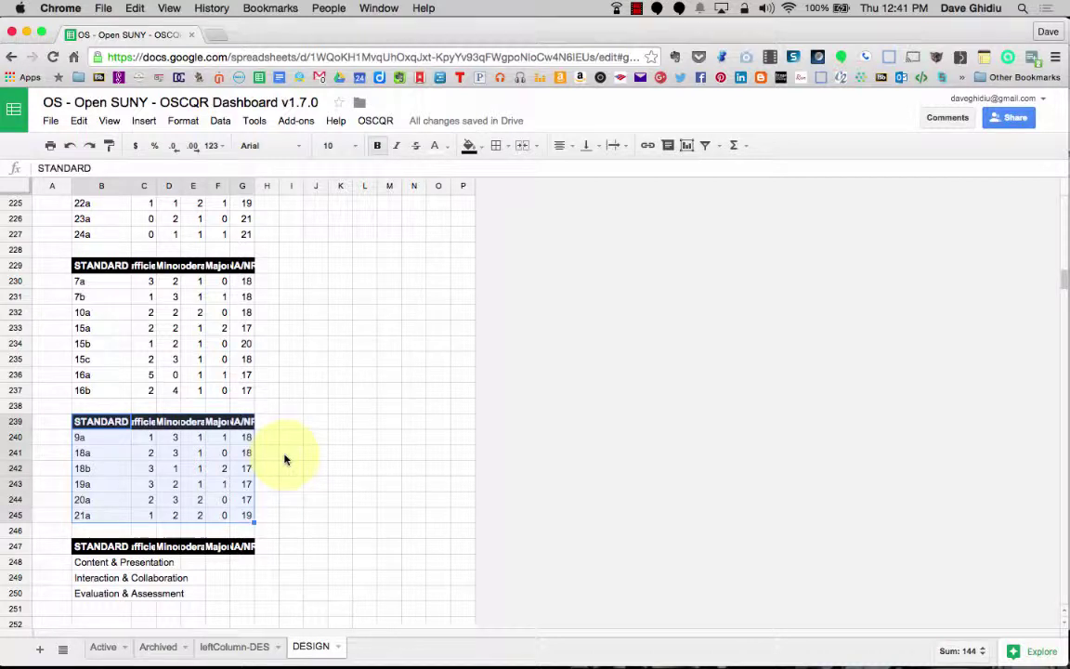
{"action": "scroll", "coordinate": [285, 459], "scroll_direction": "down", "scroll_amount": 4}
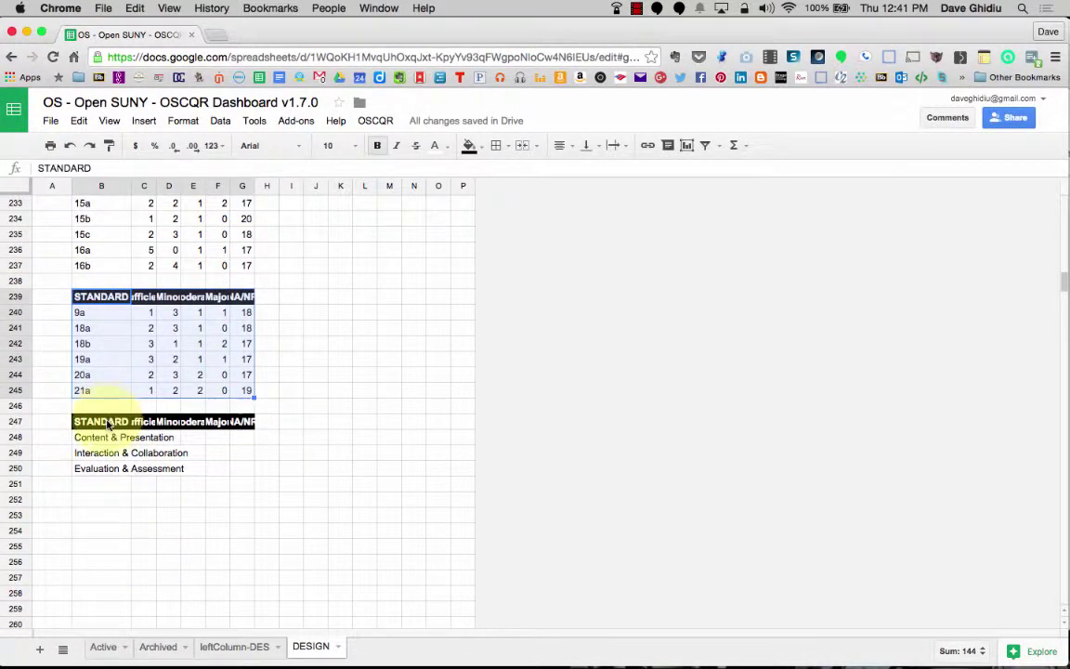
Copy the table header row B247:G247 and paste it starting at B252
{"action": "left_click", "coordinate": [117, 426]}
{"action": "left_click", "coordinate": [244, 427], "text": "shift"}
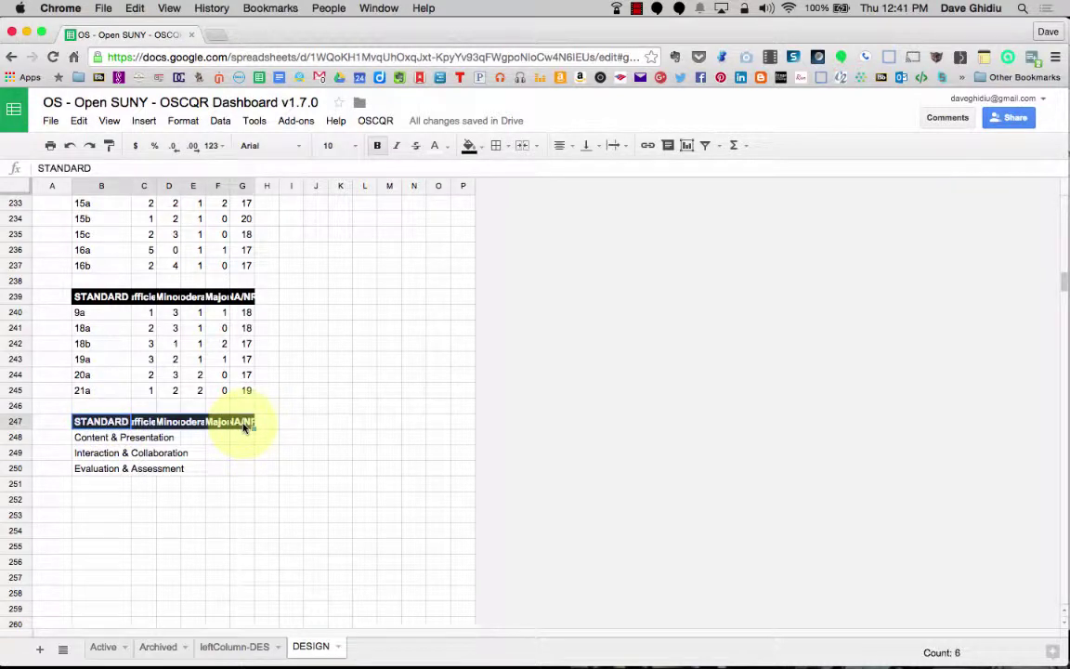
{"action": "key", "text": "ctrl+c"}
{"action": "left_click", "coordinate": [120, 499]}
{"action": "key", "text": "ctrl+v"}
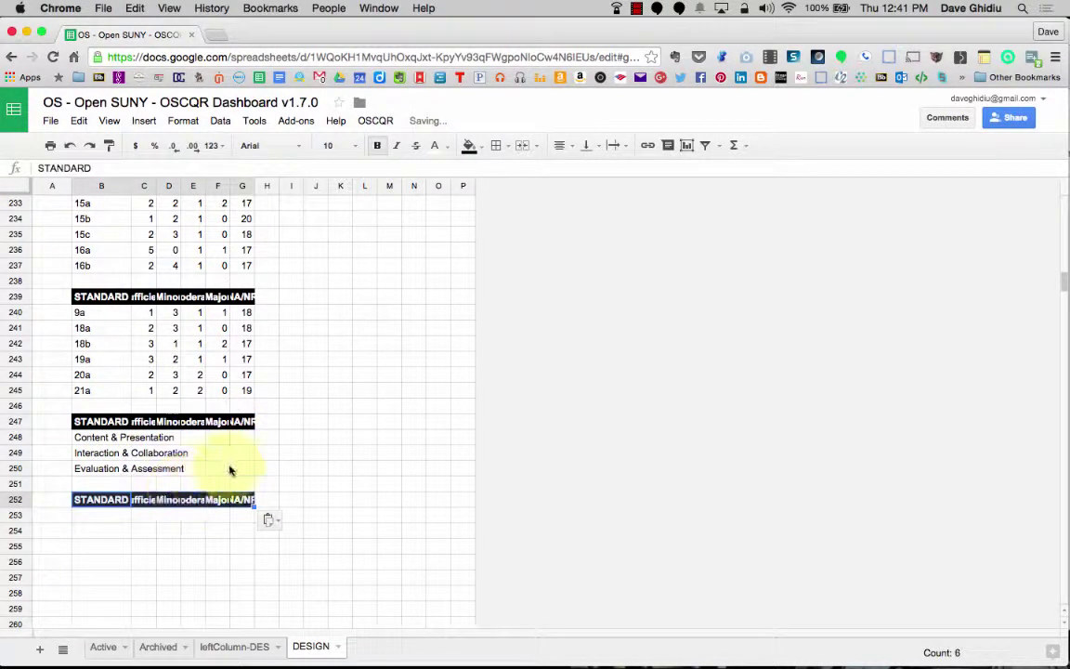
Locate the CAMP-01 rows in the ID, FAC and REV sections and identify their column C cells
{"action": "scroll", "coordinate": [231, 468], "scroll_direction": "up", "scroll_amount": 20}
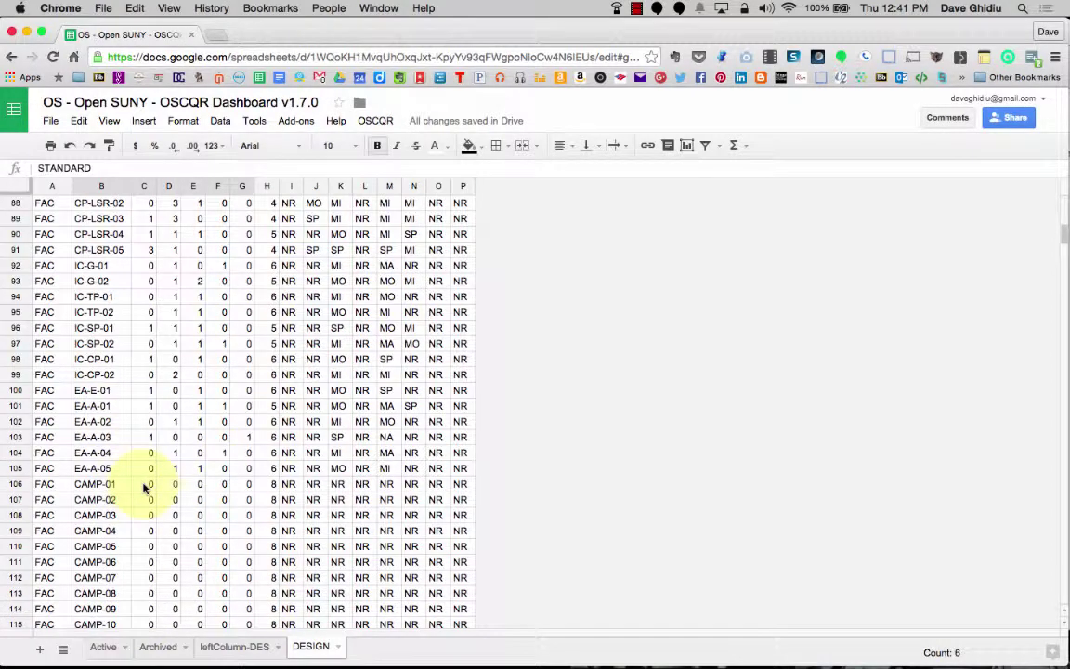
{"action": "left_click", "coordinate": [107, 485]}
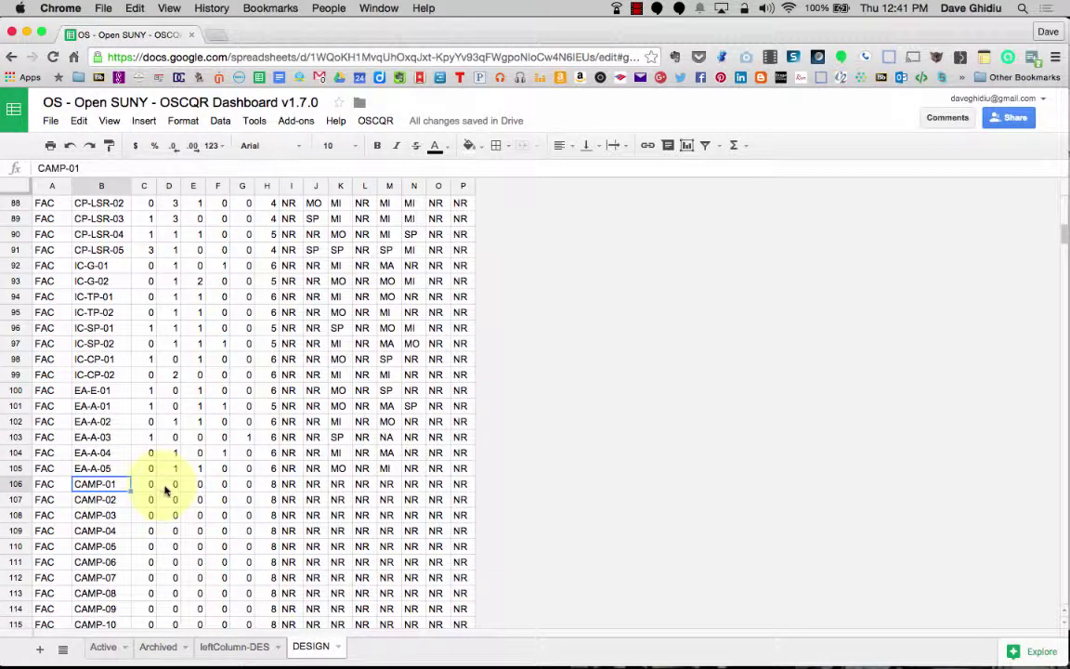
{"action": "scroll", "coordinate": [116, 464], "scroll_direction": "up", "scroll_amount": 15}
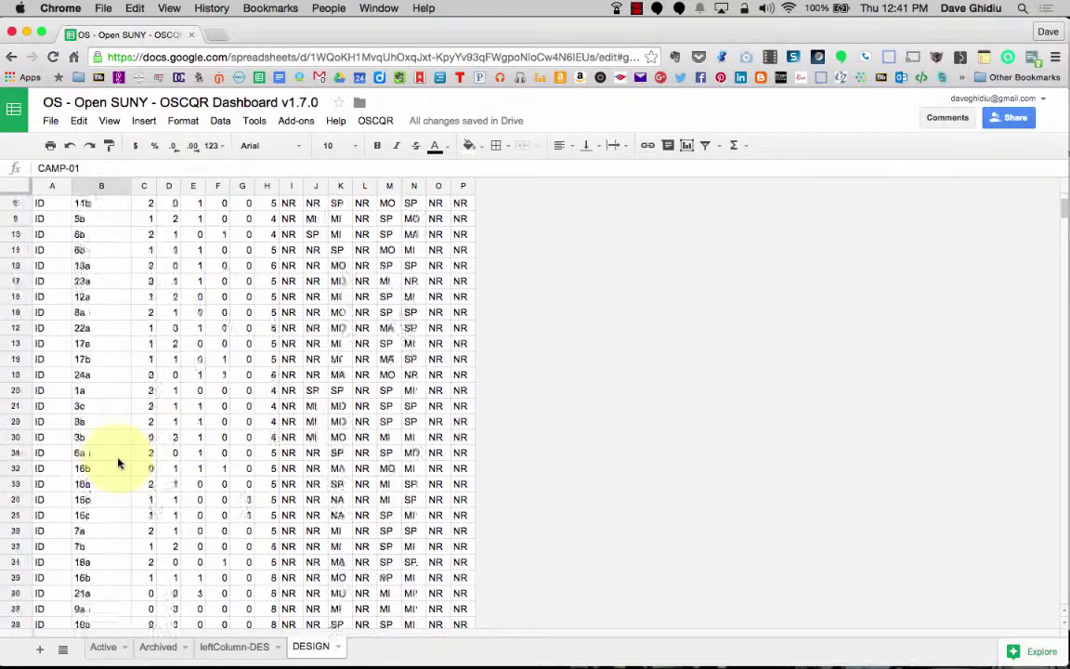
{"action": "scroll", "coordinate": [117, 465], "scroll_direction": "down", "scroll_amount": 4}
{"action": "scroll", "coordinate": [118, 463], "scroll_direction": "down", "scroll_amount": 3}
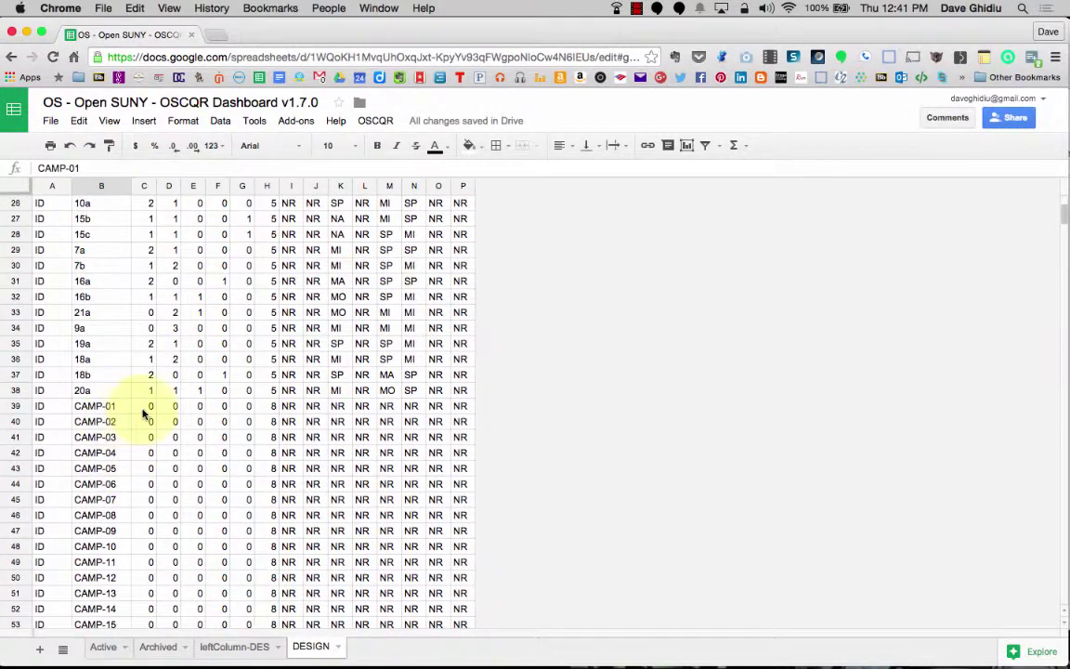
{"action": "left_click", "coordinate": [147, 409]}
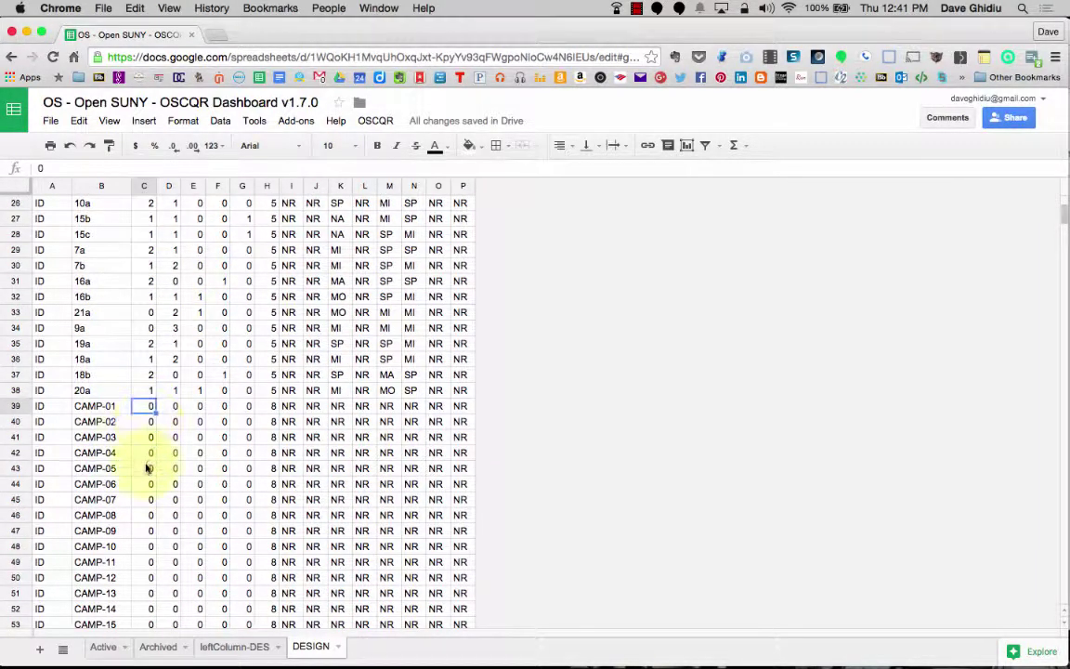
{"action": "scroll", "coordinate": [147, 520], "scroll_direction": "down", "scroll_amount": 10}
{"action": "scroll", "coordinate": [147, 527], "scroll_direction": "down", "scroll_amount": 9}
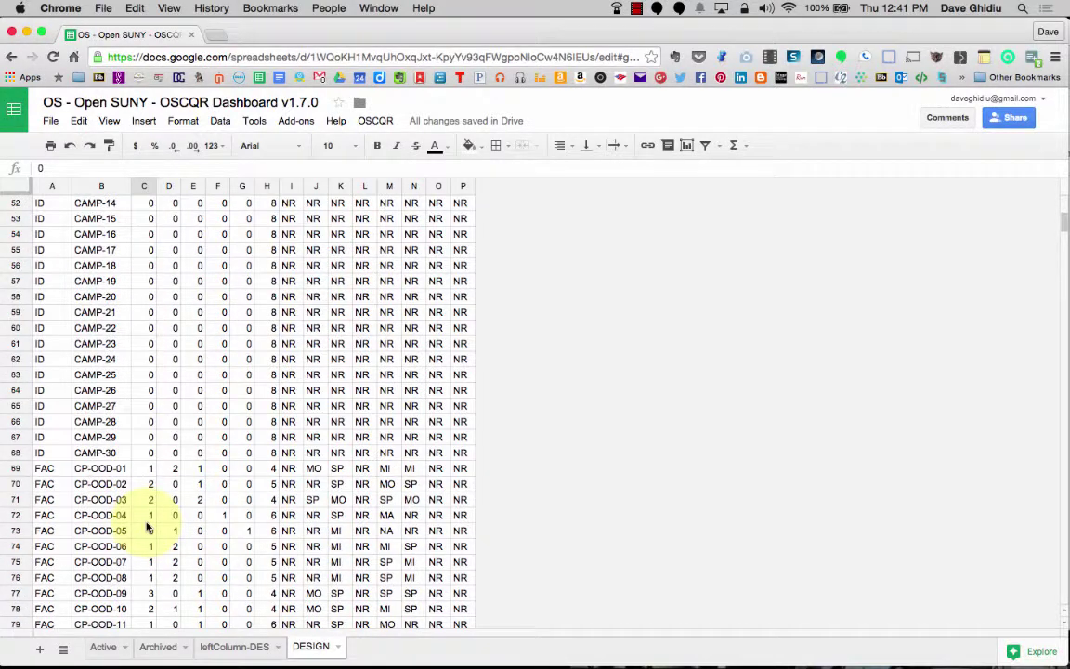
{"action": "scroll", "coordinate": [147, 527], "scroll_direction": "down", "scroll_amount": 3}
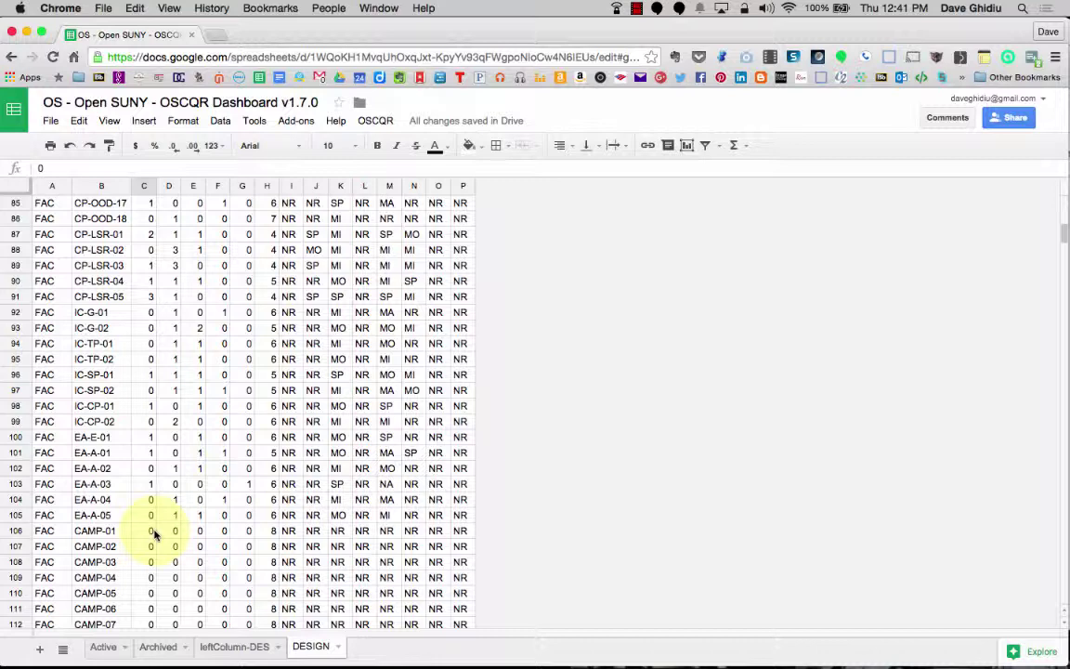
{"action": "left_click", "coordinate": [156, 535]}
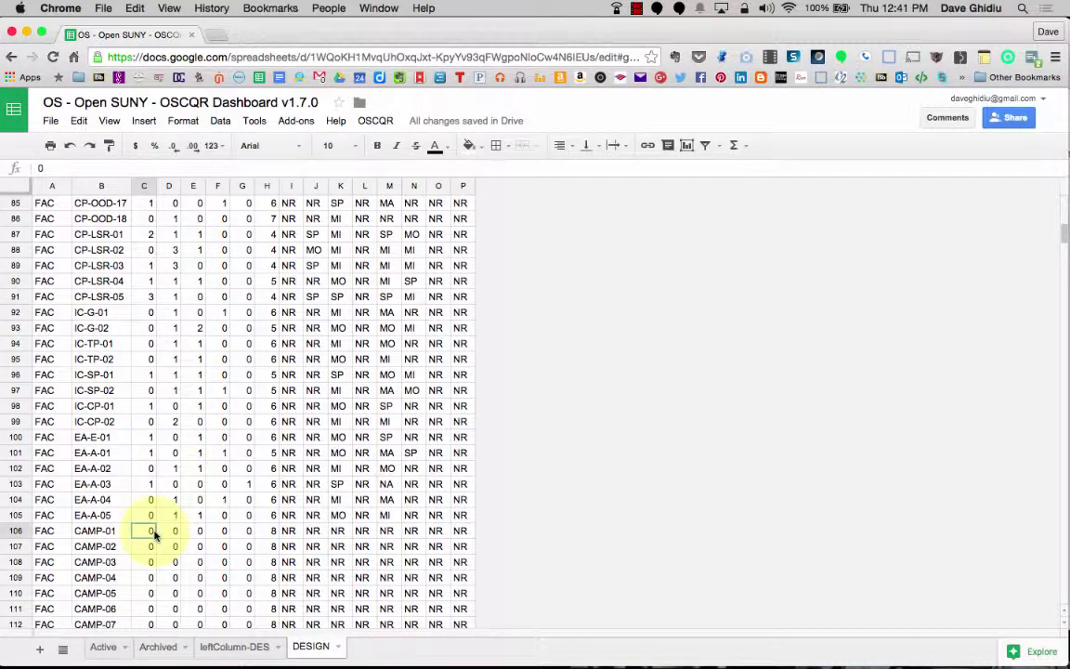
{"action": "scroll", "coordinate": [155, 535], "scroll_direction": "down", "scroll_amount": 14}
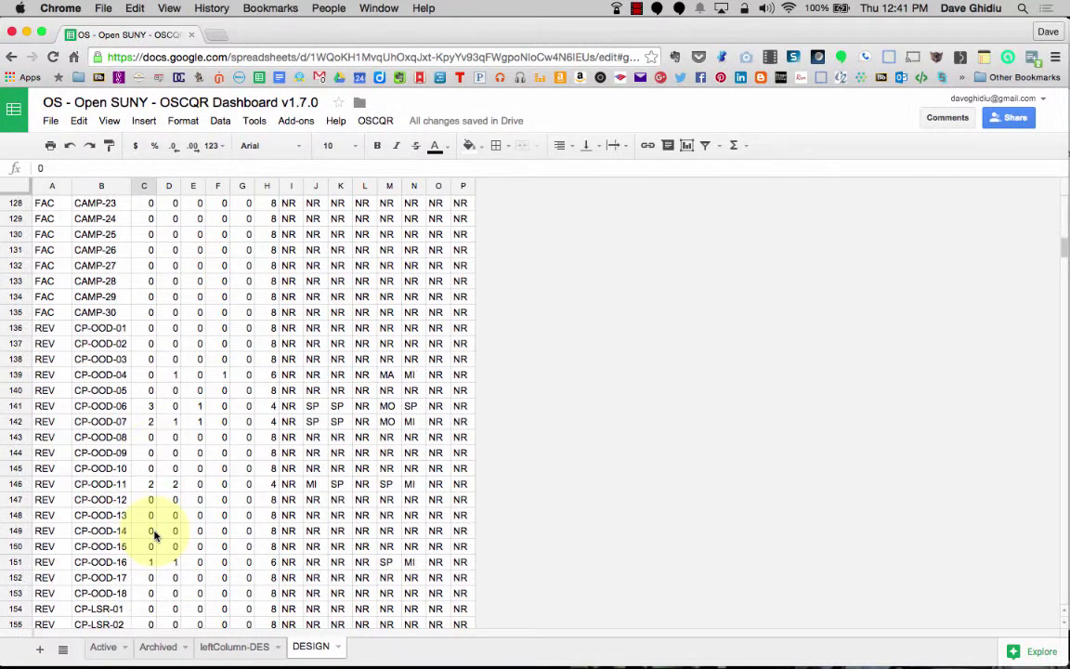
{"action": "scroll", "coordinate": [155, 535], "scroll_direction": "down", "scroll_amount": 8}
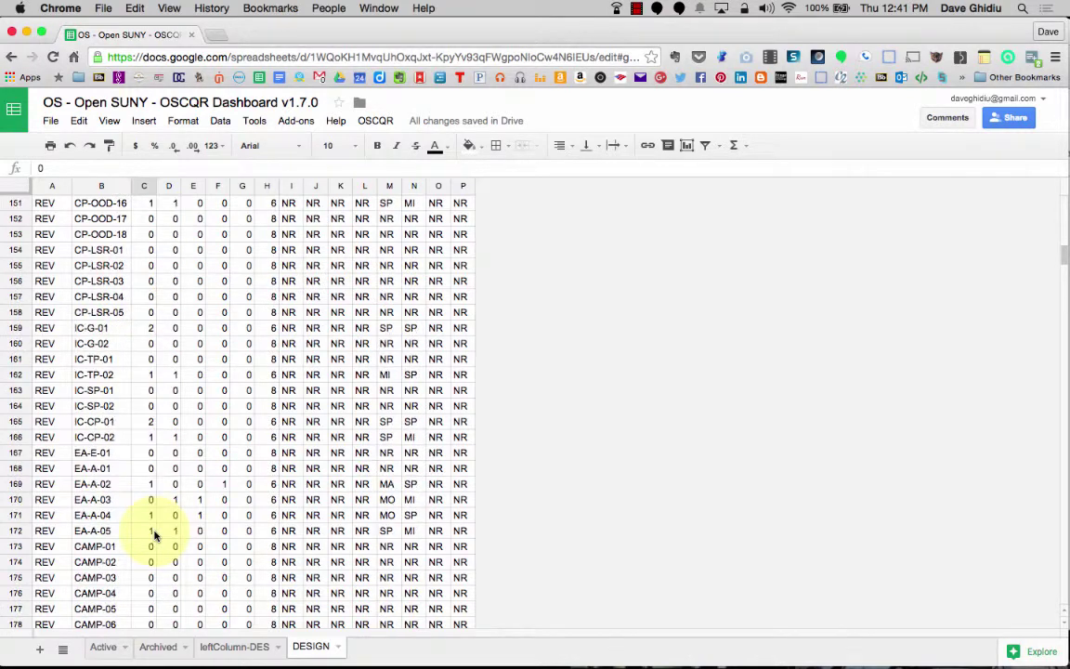
{"action": "scroll", "coordinate": [155, 537], "scroll_direction": "down", "scroll_amount": 1}
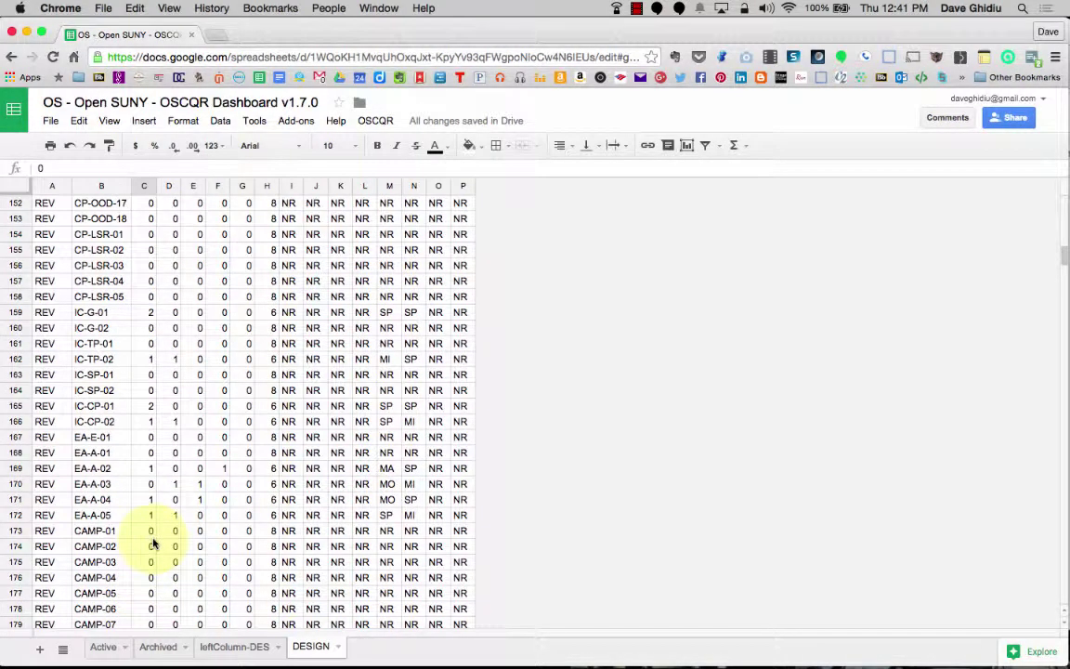
{"action": "scroll", "coordinate": [154, 542], "scroll_direction": "down", "scroll_amount": 20}
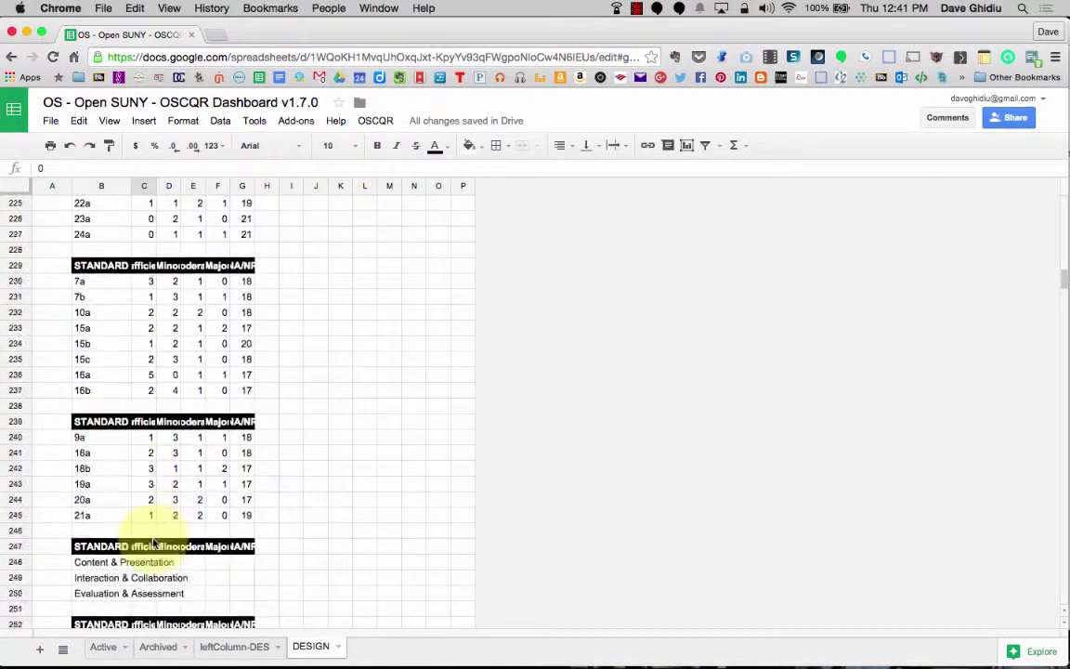
Enter the formula =SUM(C39, C106, C173) in C253, below the new header row
{"action": "scroll", "coordinate": [154, 544], "scroll_direction": "down", "scroll_amount": 5}
{"action": "left_click", "coordinate": [145, 422]}
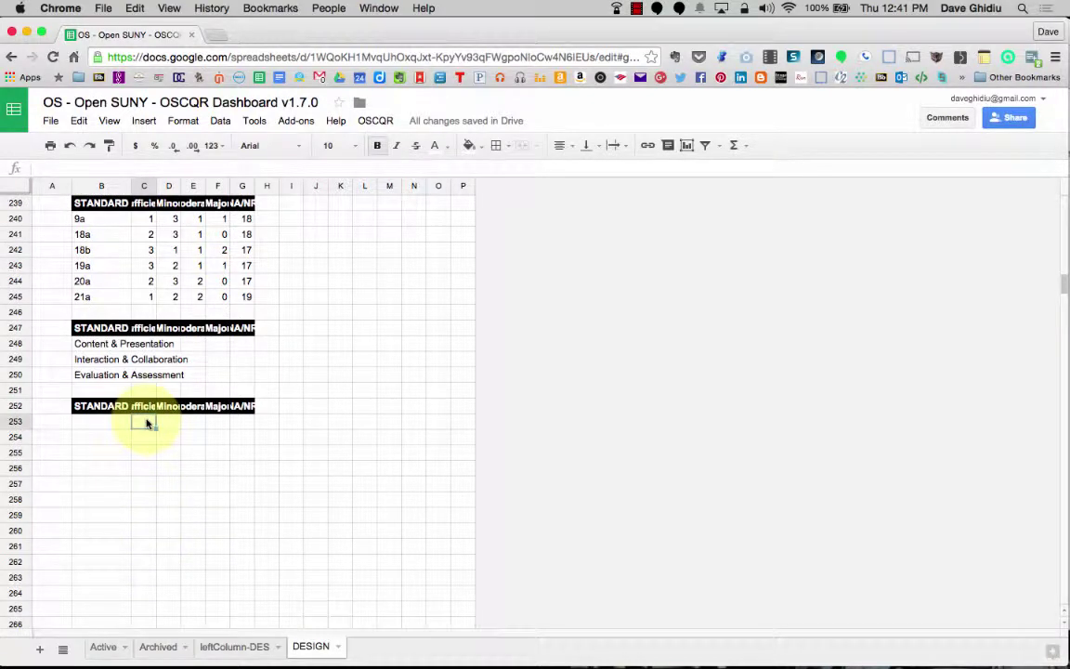
{"action": "type", "text": "=SUM("}
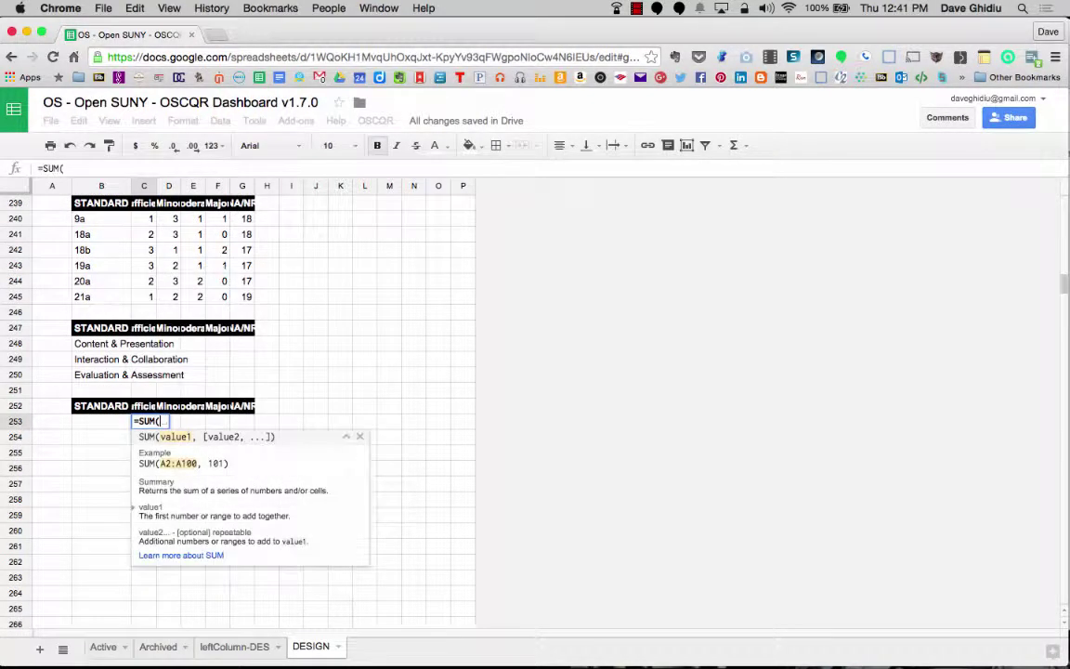
{"action": "type", "text": "C39"}
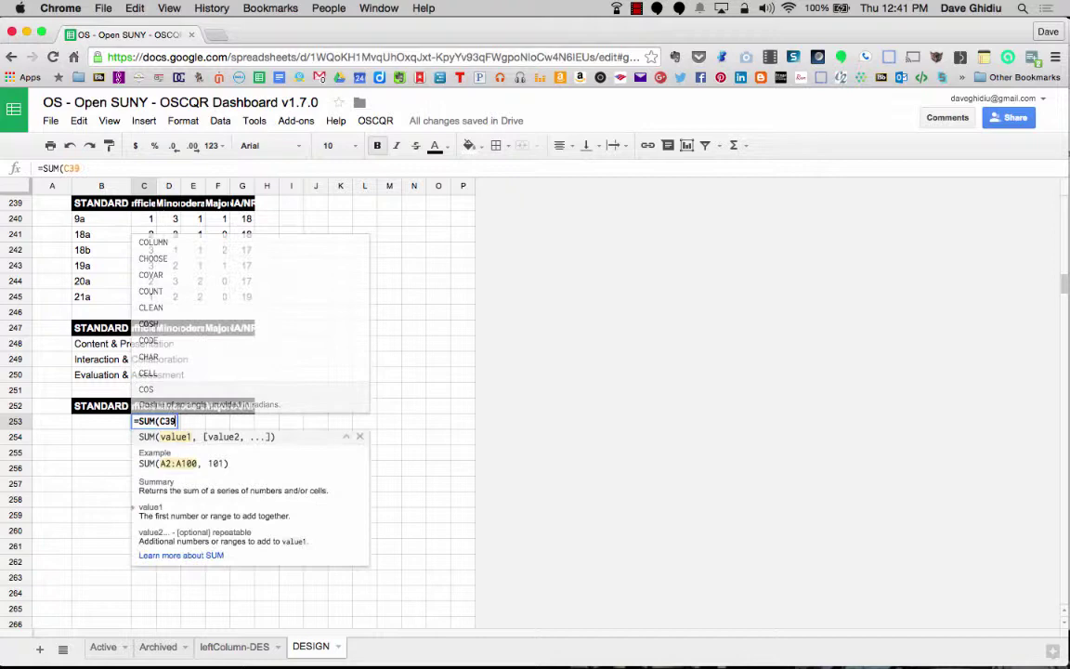
{"action": "type", "text": ", C106, C"}
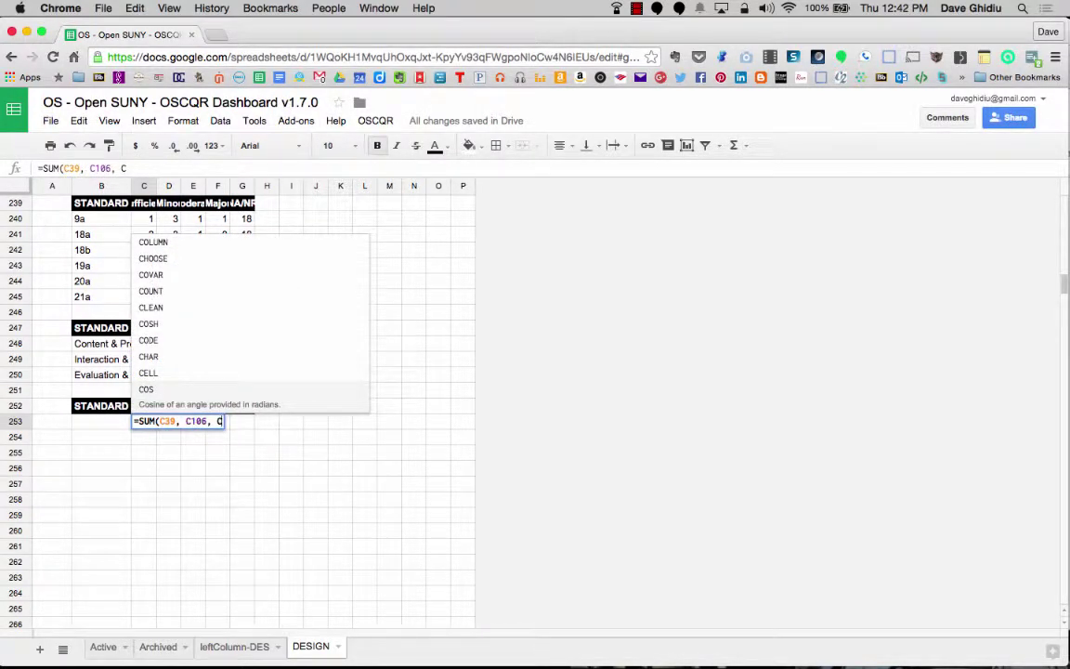
{"action": "type", "text": "173)"}
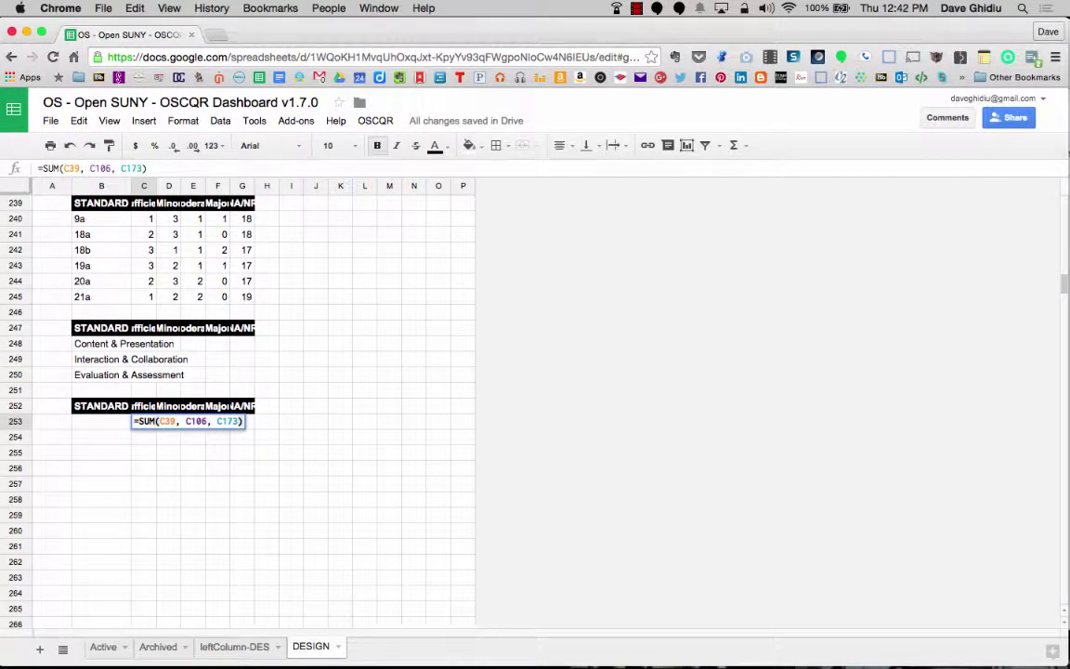
{"action": "key", "text": "Return"}
Label the new summary row CAMPUS 1 in B253
{"action": "left_click", "coordinate": [111, 427]}
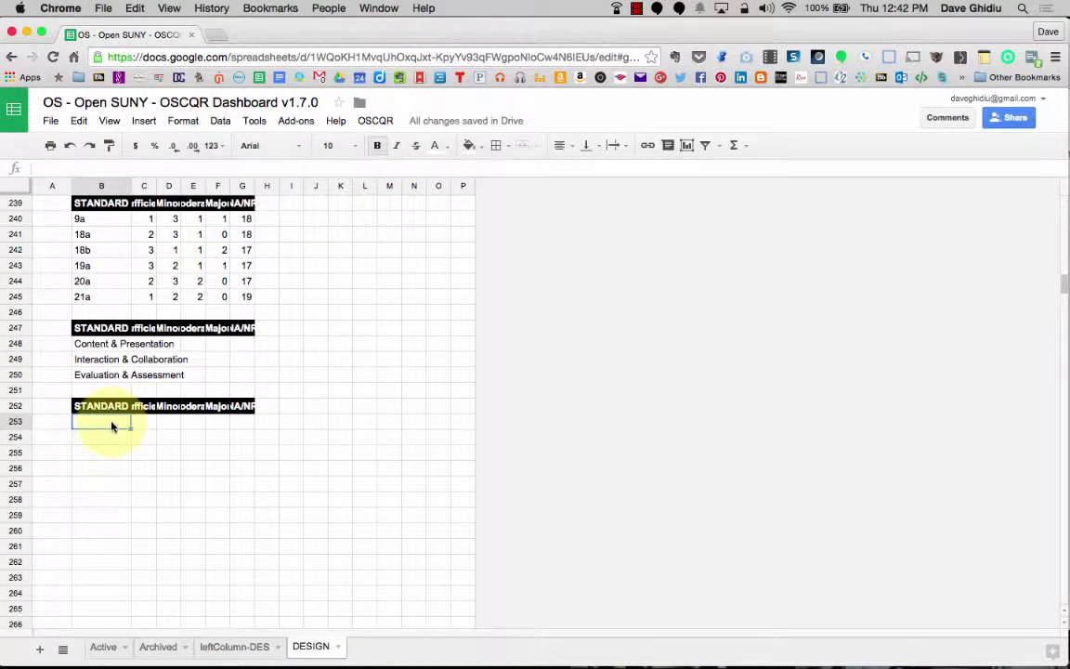
{"action": "type", "text": "CAMPUS"}
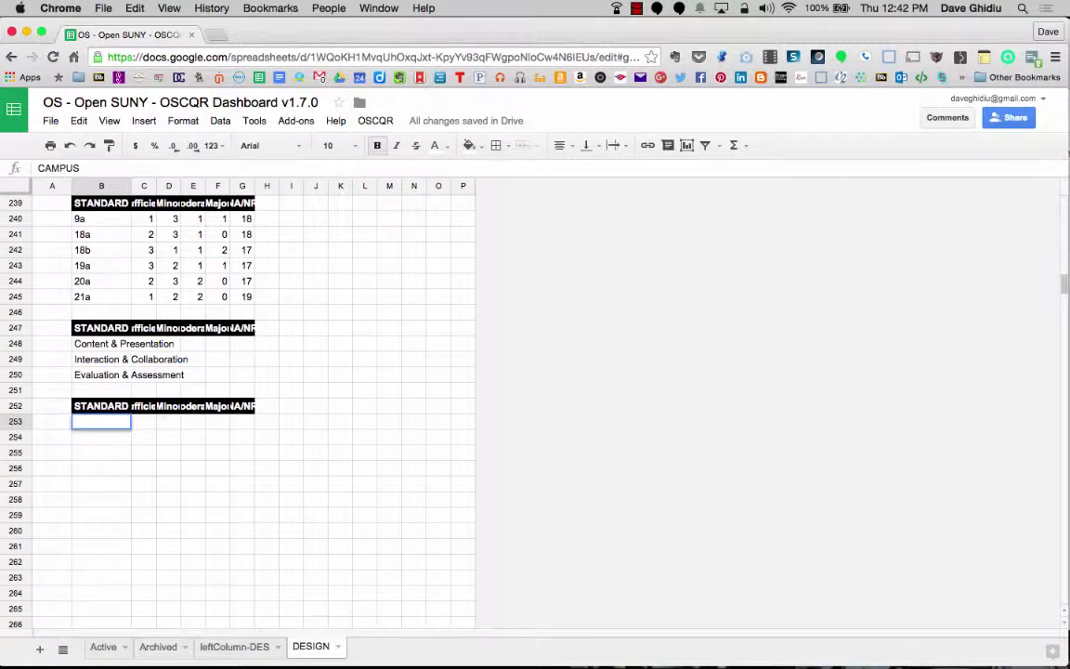
{"action": "type", "text": " 1"}
{"action": "key", "text": "Return"}
{"action": "key", "text": "Up"}
{"action": "key", "text": "Right"}
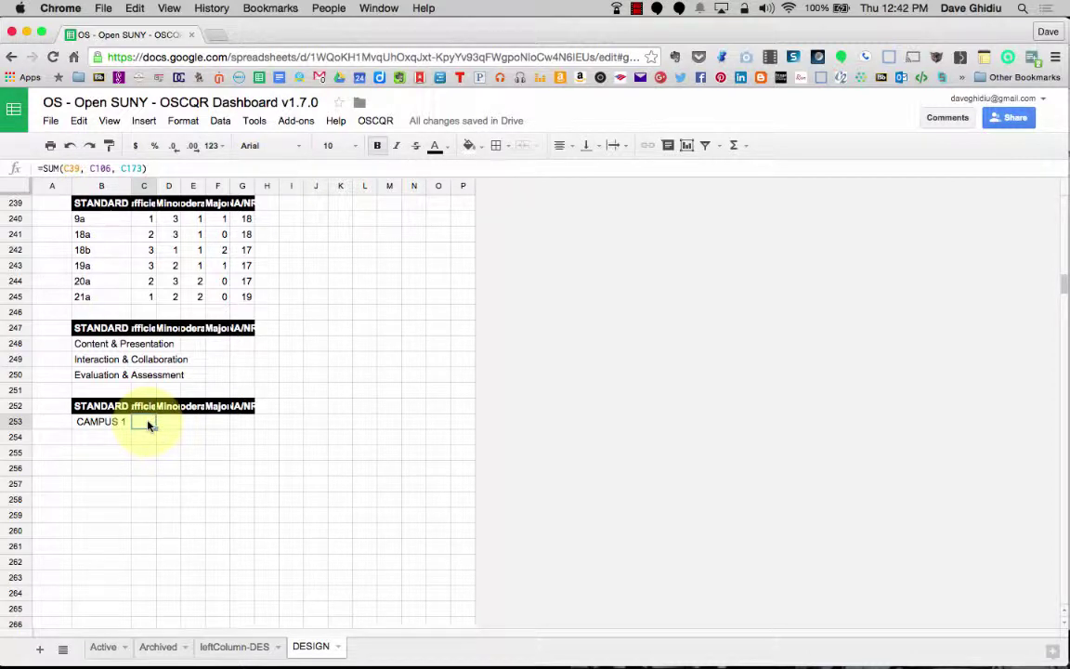
Extend the CAMPUS 1 sum formula from C253 into D253 and check the cells across to G253
{"action": "scroll", "coordinate": [149, 424], "scroll_direction": "up", "scroll_amount": 2}
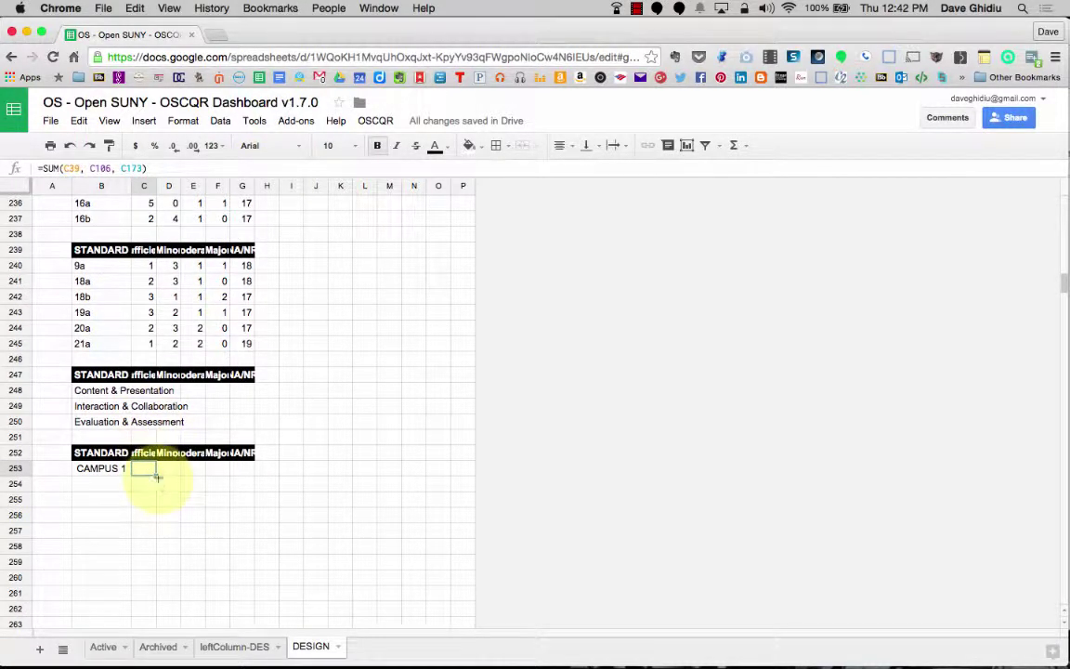
{"action": "mouse_move", "coordinate": [156, 474]}
{"action": "left_mouse_down"}
{"action": "mouse_move", "coordinate": [222, 475]}
{"action": "mouse_move", "coordinate": [175, 485]}
{"action": "mouse_move", "coordinate": [139, 471]}
{"action": "left_mouse_up"}
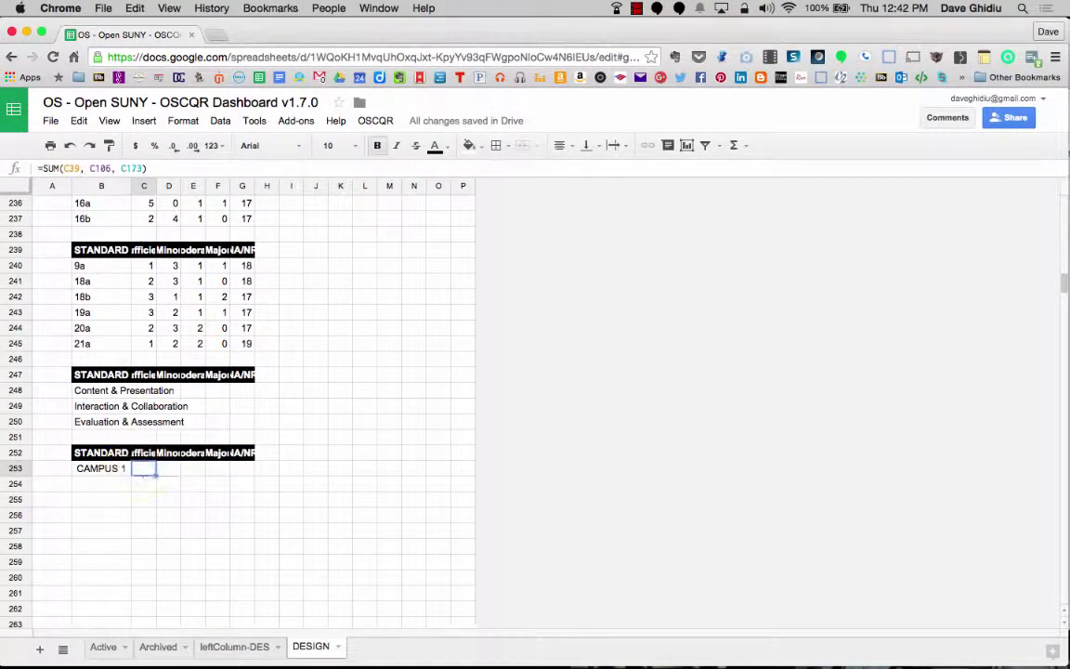
{"action": "key", "text": "Right"}
{"action": "left_click", "coordinate": [194, 468]}
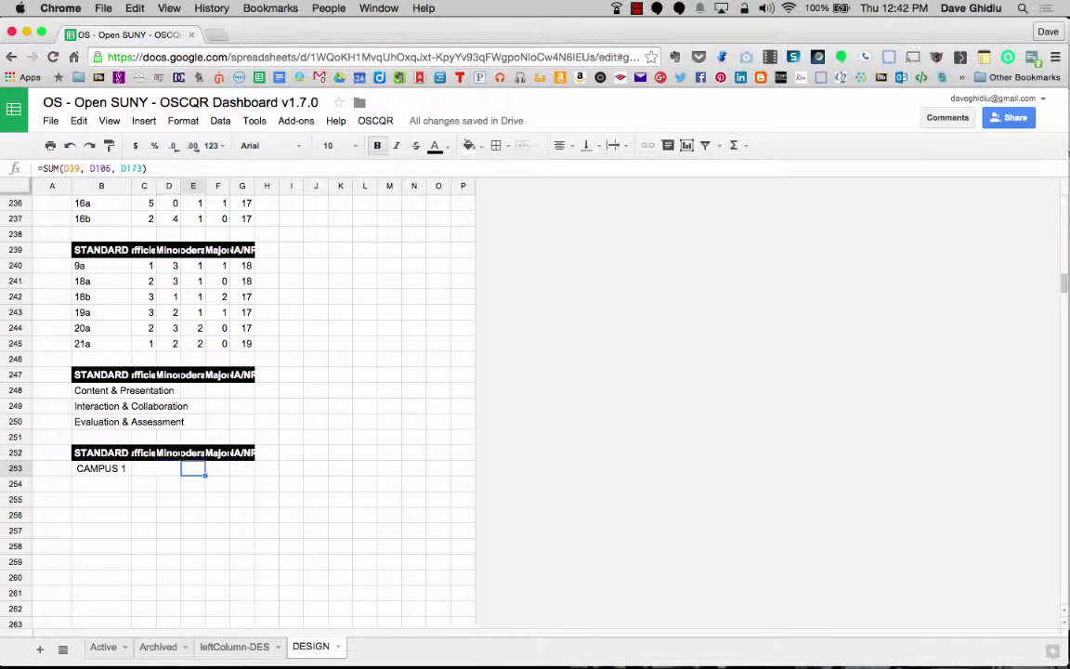
{"action": "left_click", "coordinate": [217, 468]}
{"action": "left_click", "coordinate": [242, 468]}
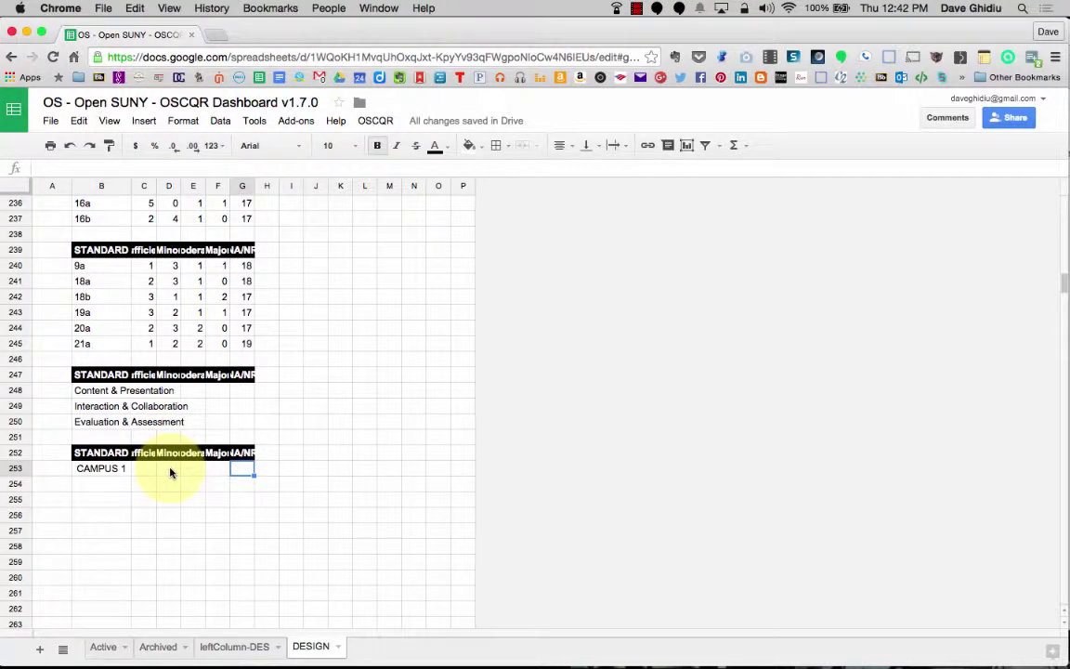
Check the review count in A204 that the first summary table uses for its NA/NR calculation
{"action": "scroll", "coordinate": [170, 472], "scroll_direction": "up", "scroll_amount": 15}
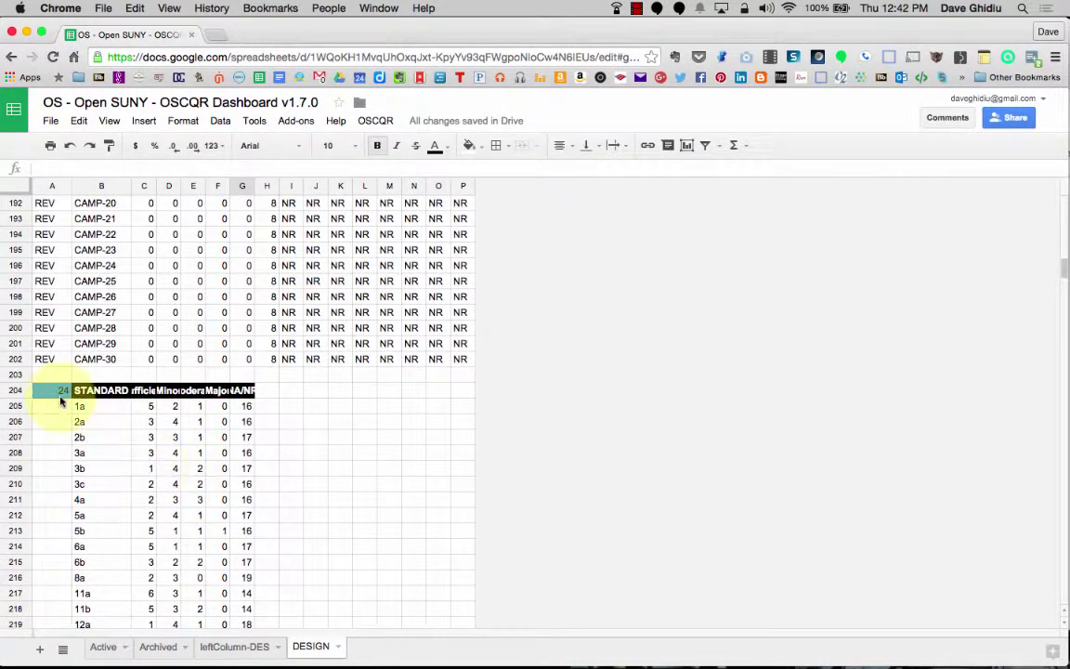
{"action": "left_click", "coordinate": [61, 394]}
{"action": "scroll", "coordinate": [202, 537], "scroll_direction": "down", "scroll_amount": 12}
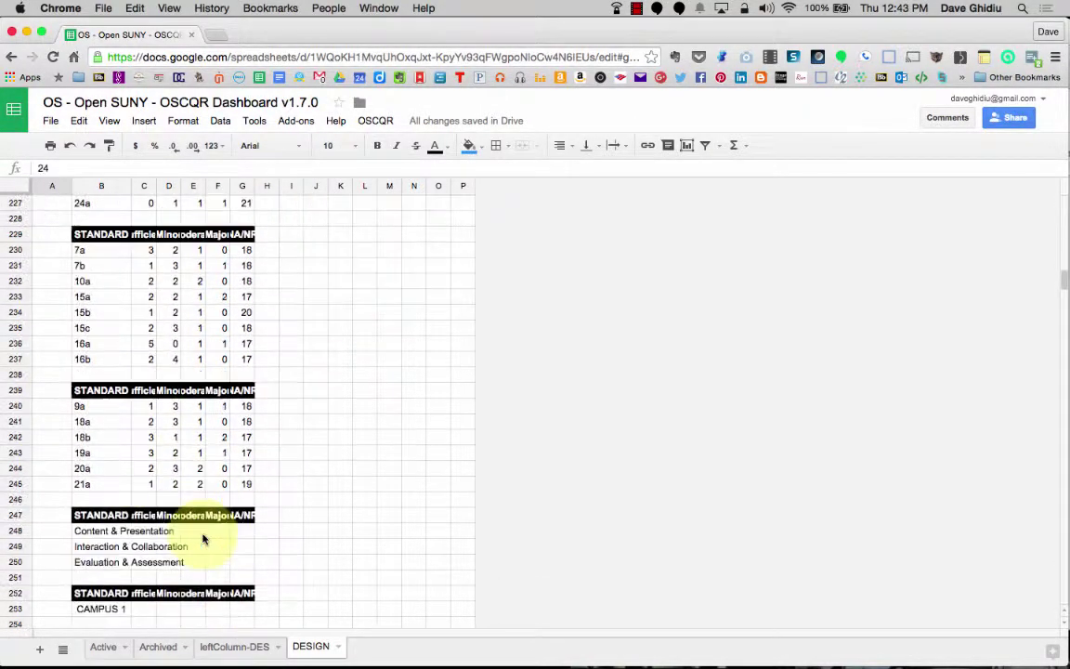
{"action": "scroll", "coordinate": [203, 538], "scroll_direction": "down", "scroll_amount": 6}
{"action": "scroll", "coordinate": [202, 539], "scroll_direction": "up", "scroll_amount": 4}
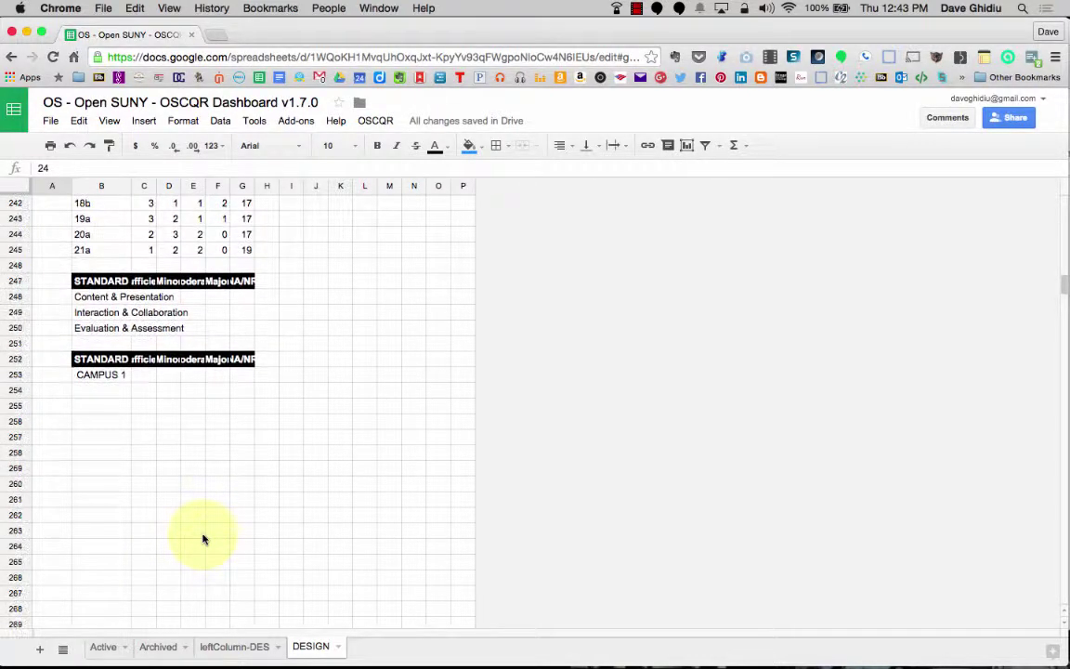
Copy the NA/NR formula =$A$204-SUM(C240:F240) from G240 into G253 of the CAMPUS 1 row
{"action": "left_click", "coordinate": [244, 269]}
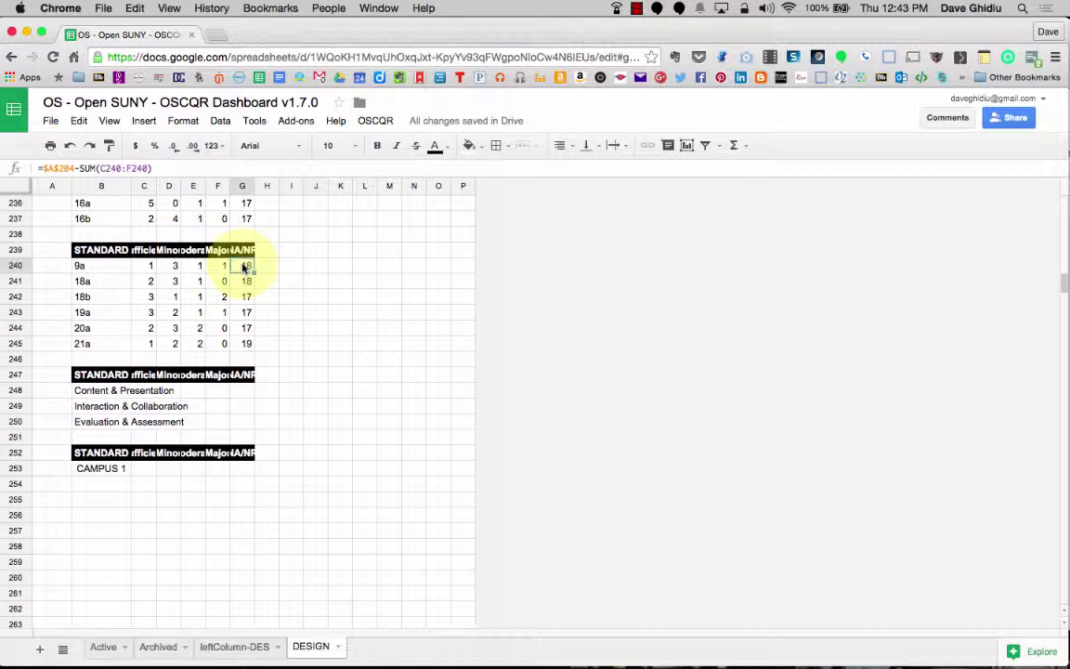
{"action": "double_click", "coordinate": [244, 268]}
{"action": "key", "text": "ctrl+a"}
{"action": "key", "text": "ctrl+c"}
{"action": "key", "text": "Escape"}
{"action": "left_click", "coordinate": [232, 470]}
{"action": "key", "text": "Return"}
{"action": "key", "text": "ctrl+v"}
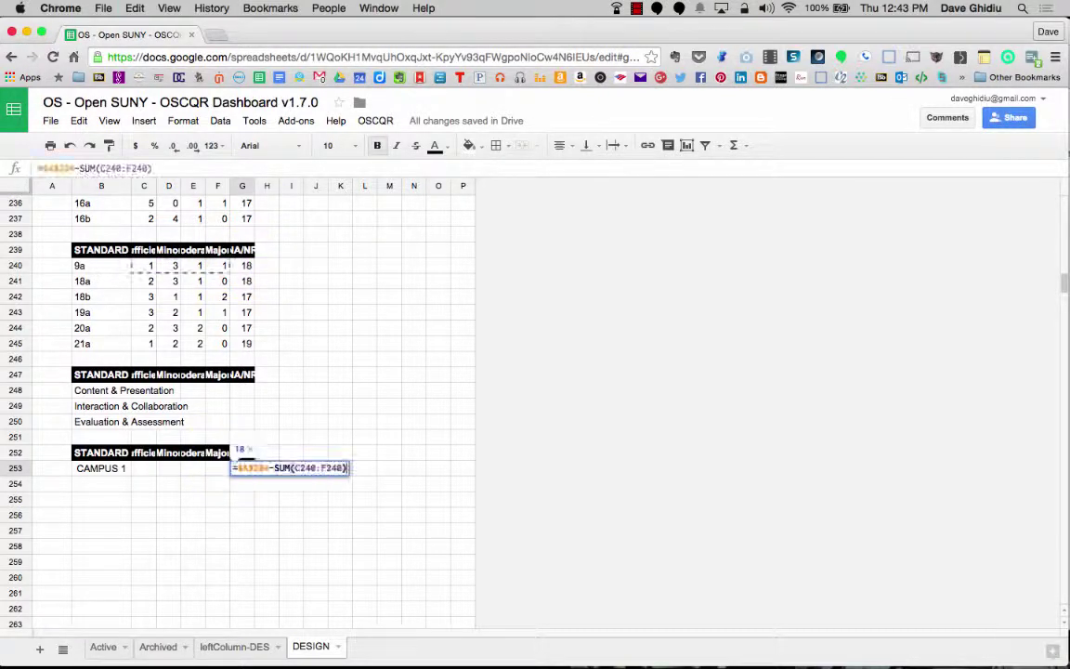
Change the summed range in G253's formula to C253:F253
{"action": "left_click", "coordinate": [302, 468]}
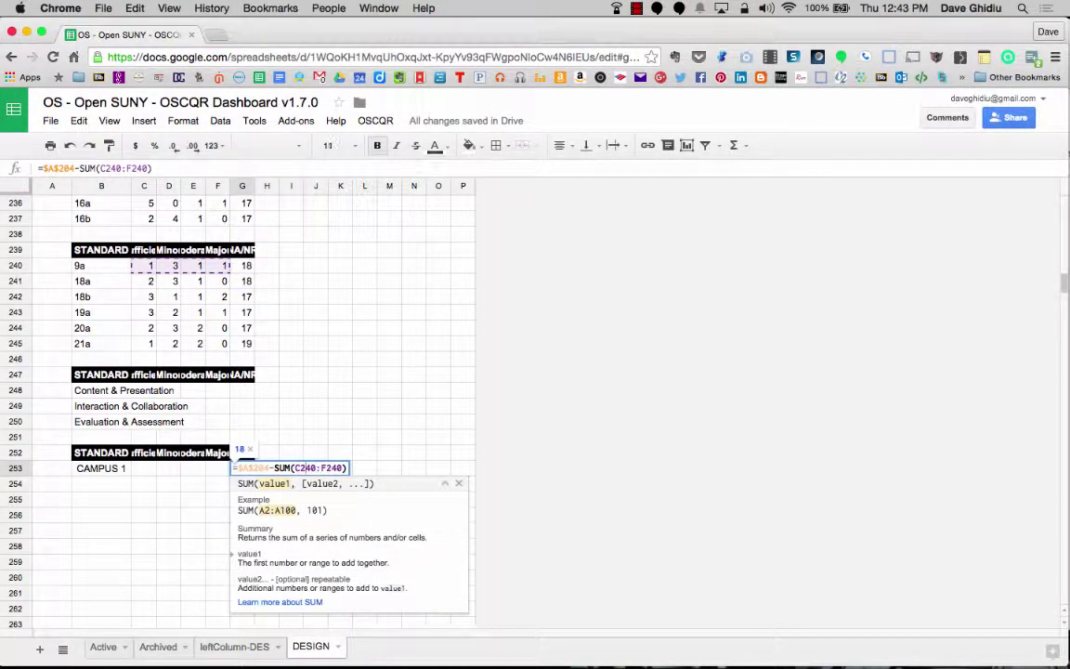
{"action": "key", "text": "shift+Right"}
{"action": "key", "text": "shift+Right"}
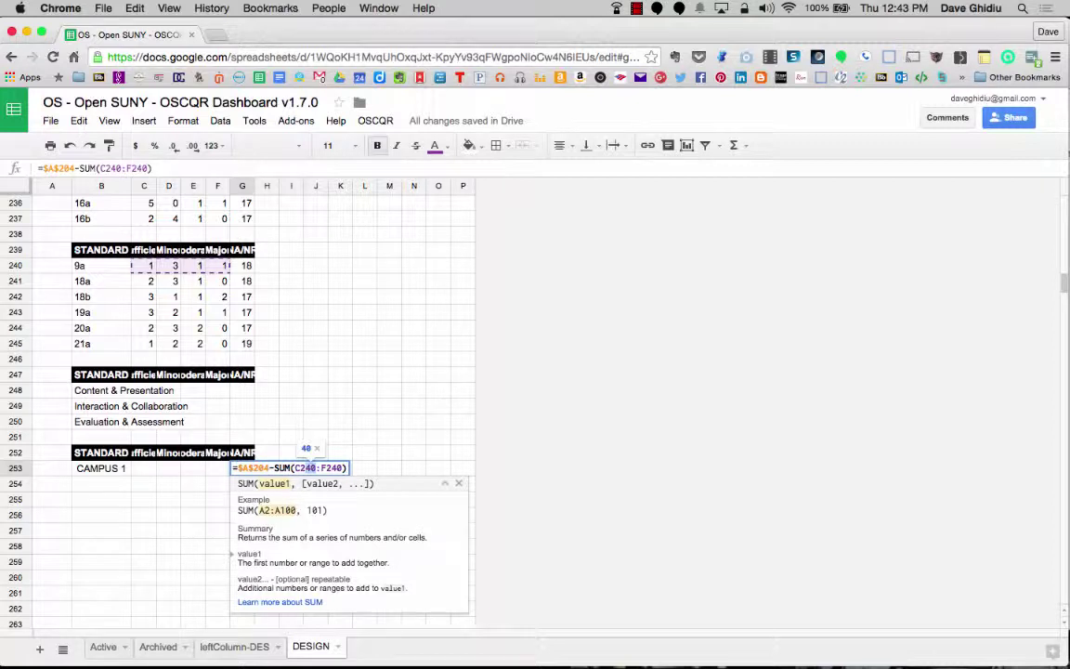
{"action": "type", "text": "253"}
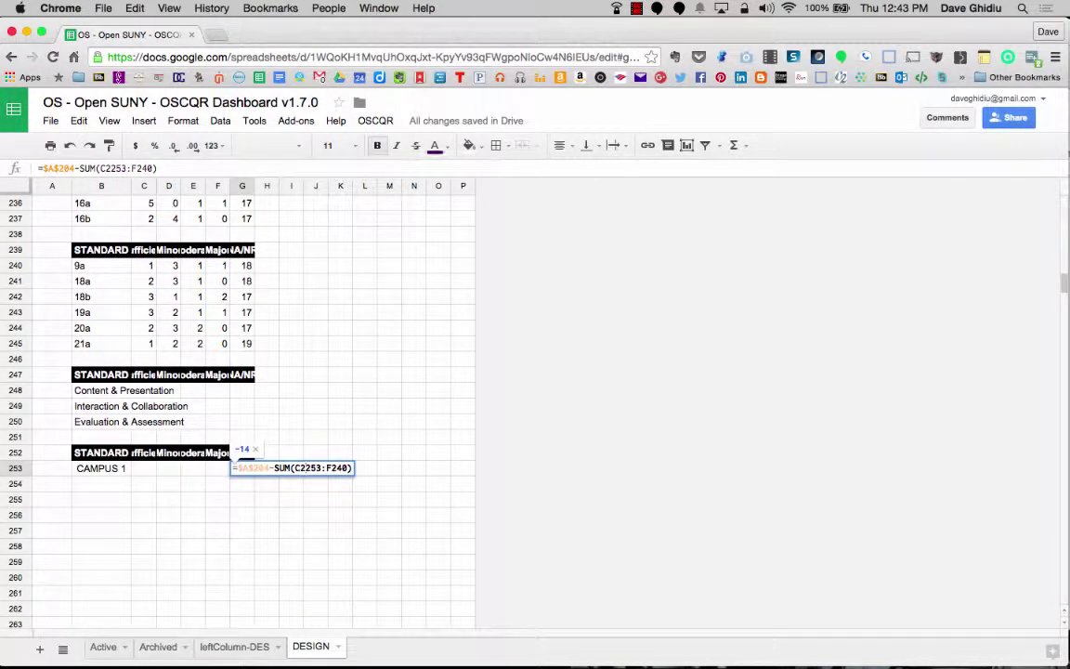
{"action": "key", "text": "BackSpace"}
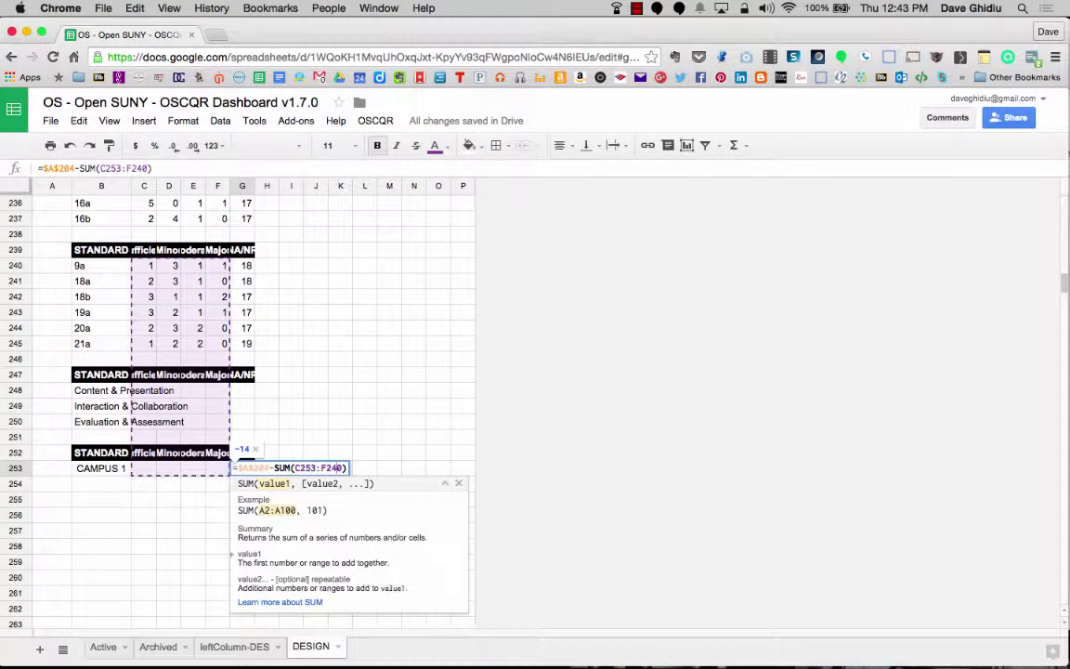
{"action": "key", "text": "shift+Right"}
{"action": "key", "text": "shift+Right"}
{"action": "type", "text": "253"}
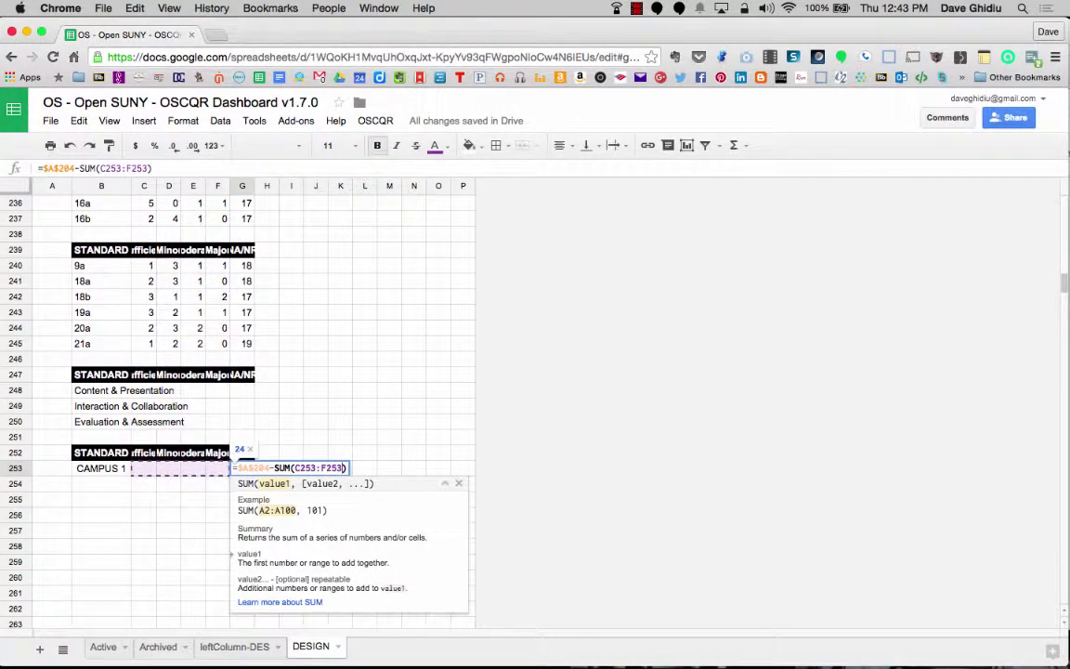
{"action": "key", "text": "Return"}
Check the CAMPUS 1 row's sum formulas in C253:F253 and the NA/NR formula in G253
{"action": "left_click", "coordinate": [216, 471]}
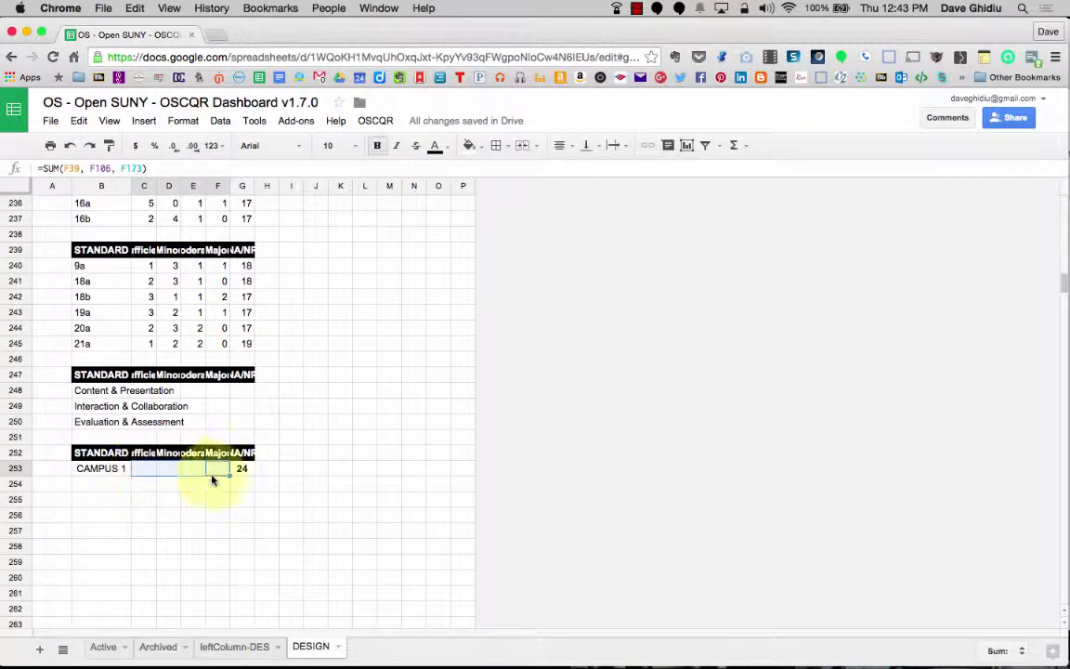
{"action": "left_click", "coordinate": [245, 476]}
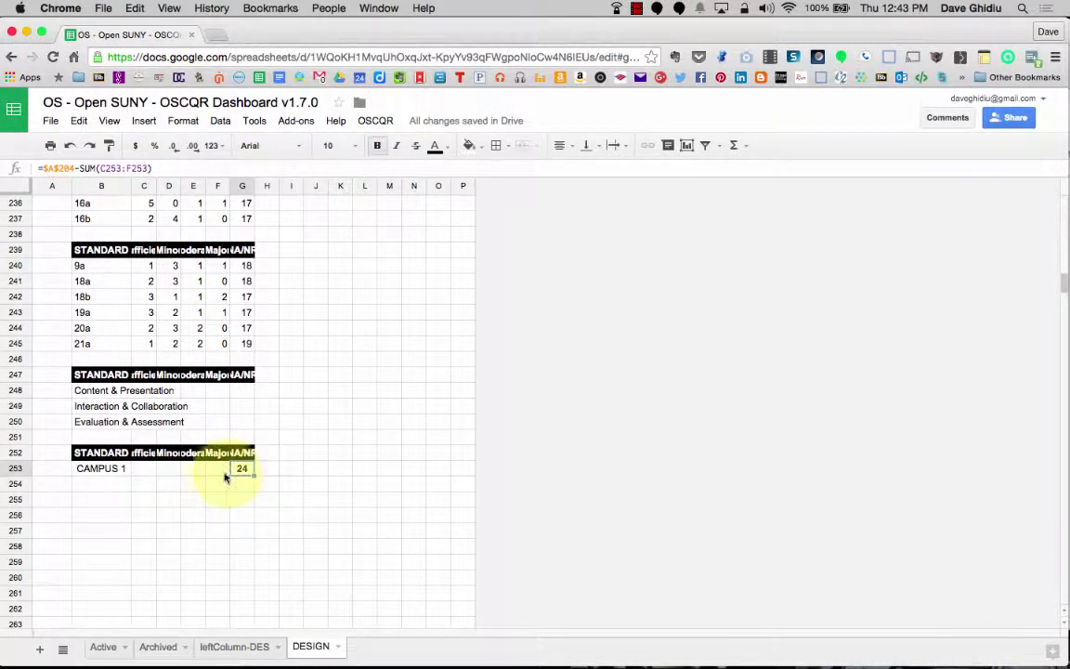
{"action": "left_click", "coordinate": [219, 474]}
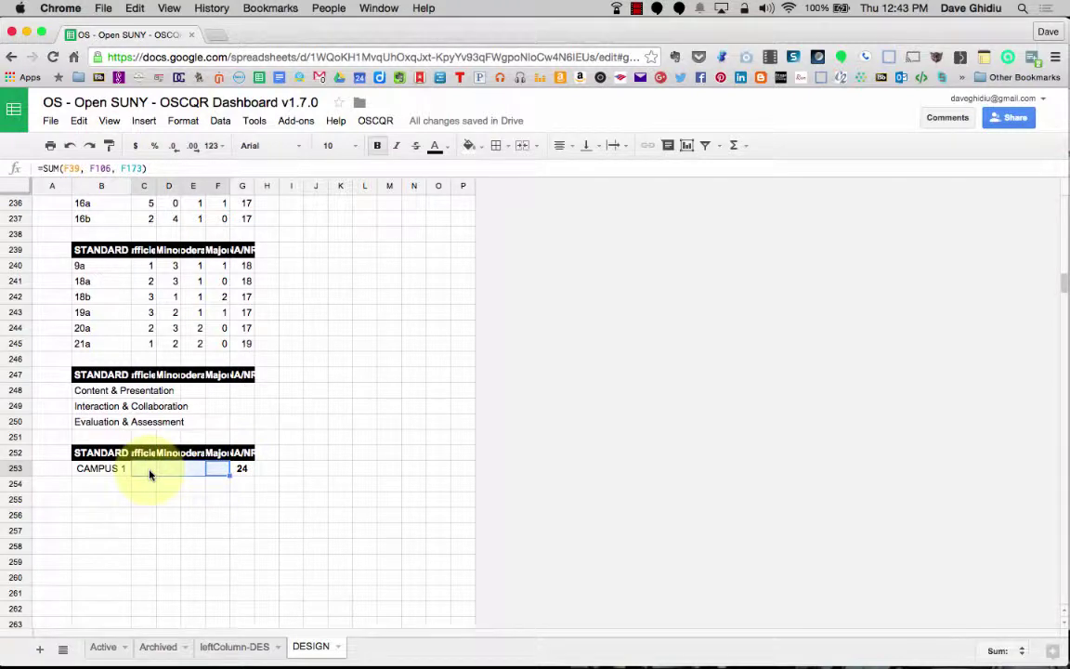
{"action": "left_click", "coordinate": [149, 474], "text": "shift"}
{"action": "left_click", "coordinate": [240, 469]}
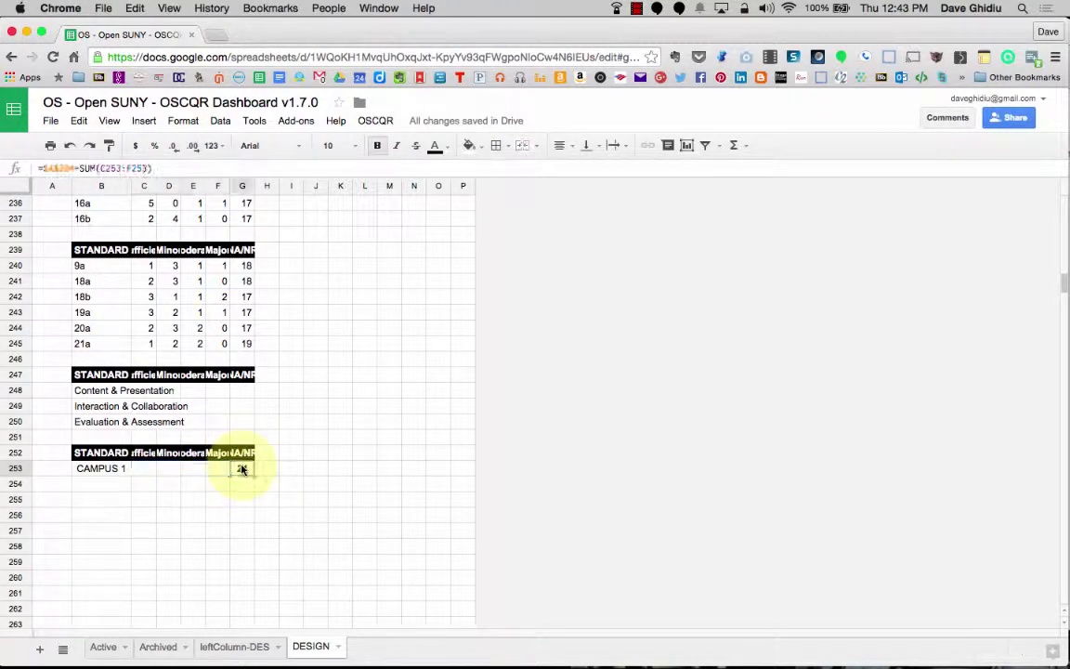
Enter the test values 1, 2, 3 and 4 in C173 to F173 of the REV CAMP-01 row and check the CAMPUS 1 summary row
{"action": "scroll", "coordinate": [241, 469], "scroll_direction": "up", "scroll_amount": 5}
{"action": "scroll", "coordinate": [241, 469], "scroll_direction": "up", "scroll_amount": 20}
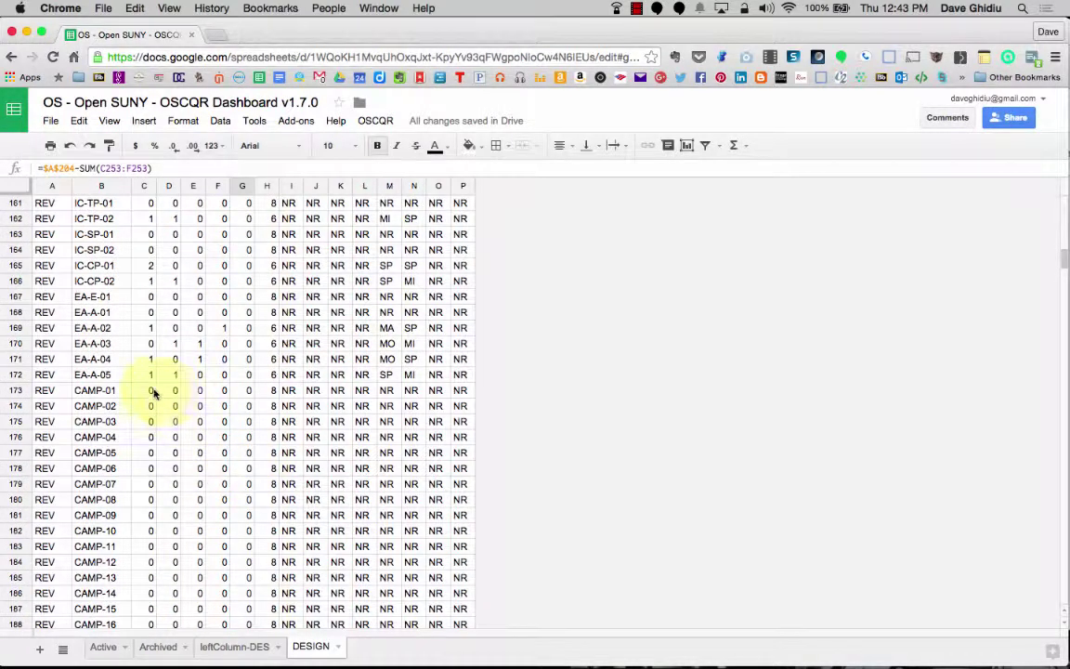
{"action": "left_click", "coordinate": [148, 390]}
{"action": "type", "text": "1"}
{"action": "key", "text": "Tab"}
{"action": "type", "text": "2"}
{"action": "key", "text": "Tab"}
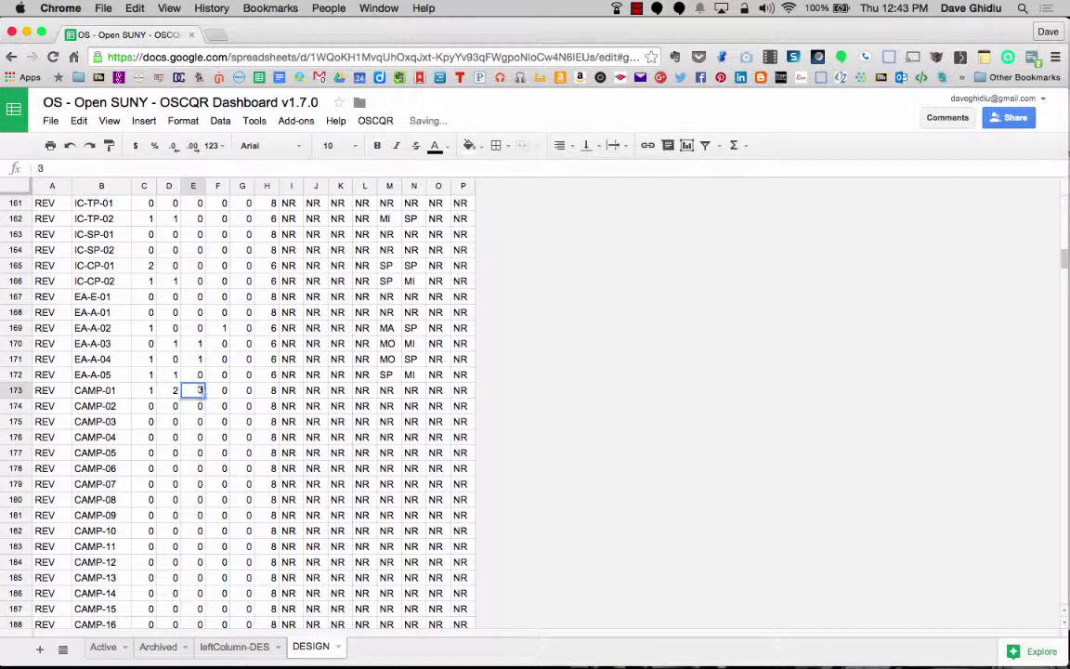
{"action": "type", "text": "3"}
{"action": "key", "text": "Tab"}
{"action": "type", "text": "4"}
{"action": "key", "text": "Tab"}
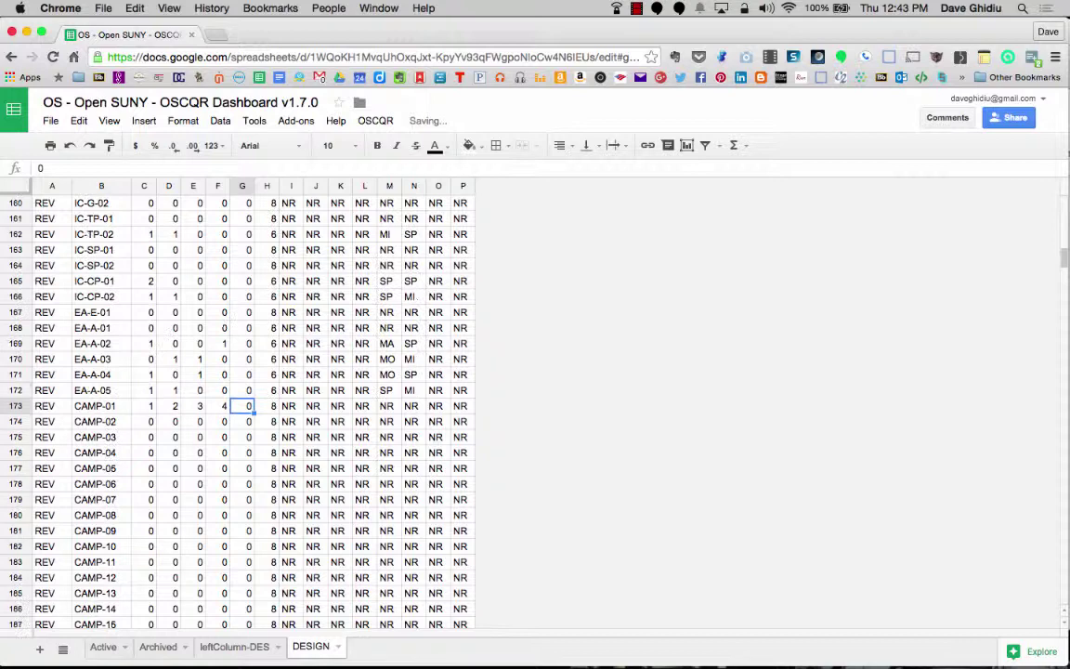
{"action": "scroll", "coordinate": [251, 408], "scroll_direction": "down", "scroll_amount": 20}
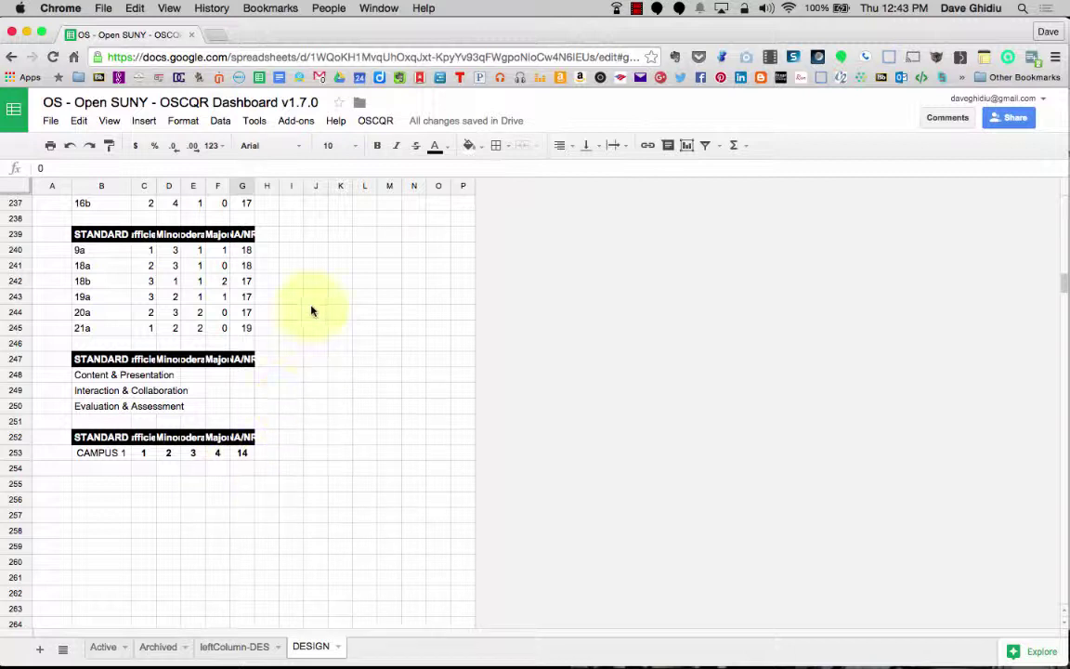
Open the dashboard's script editor and locate the ANALYTICS - DESIGN section header in Code.gs
{"action": "left_click", "coordinate": [255, 121]}
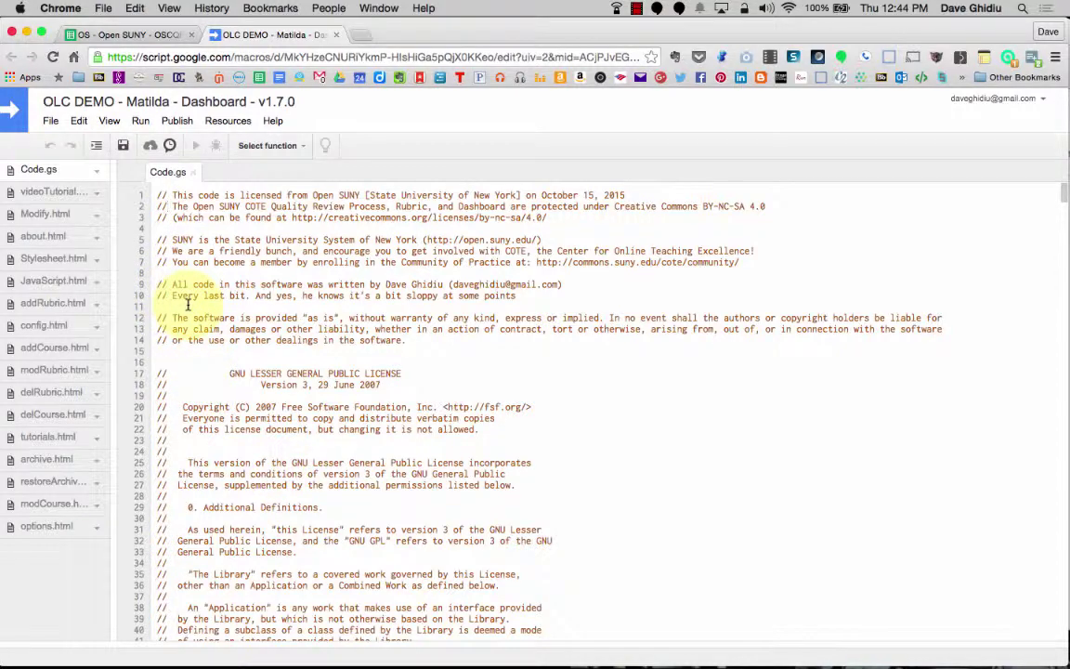
{"action": "scroll", "coordinate": [203, 383], "scroll_direction": "down", "scroll_amount": 20}
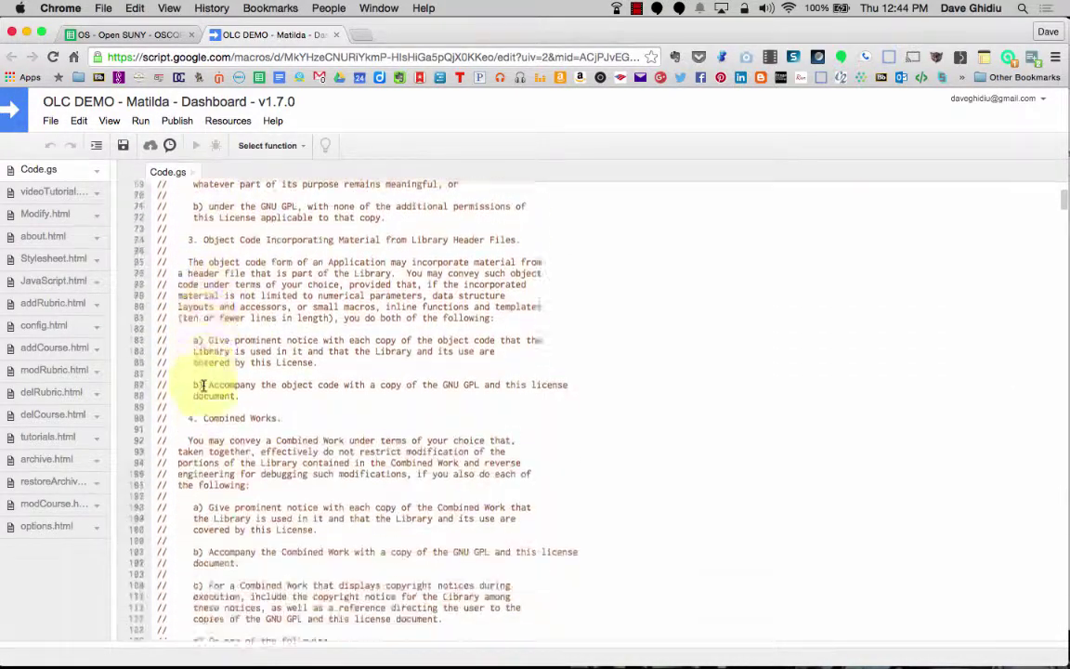
{"action": "scroll", "coordinate": [203, 384], "scroll_direction": "down", "scroll_amount": 20}
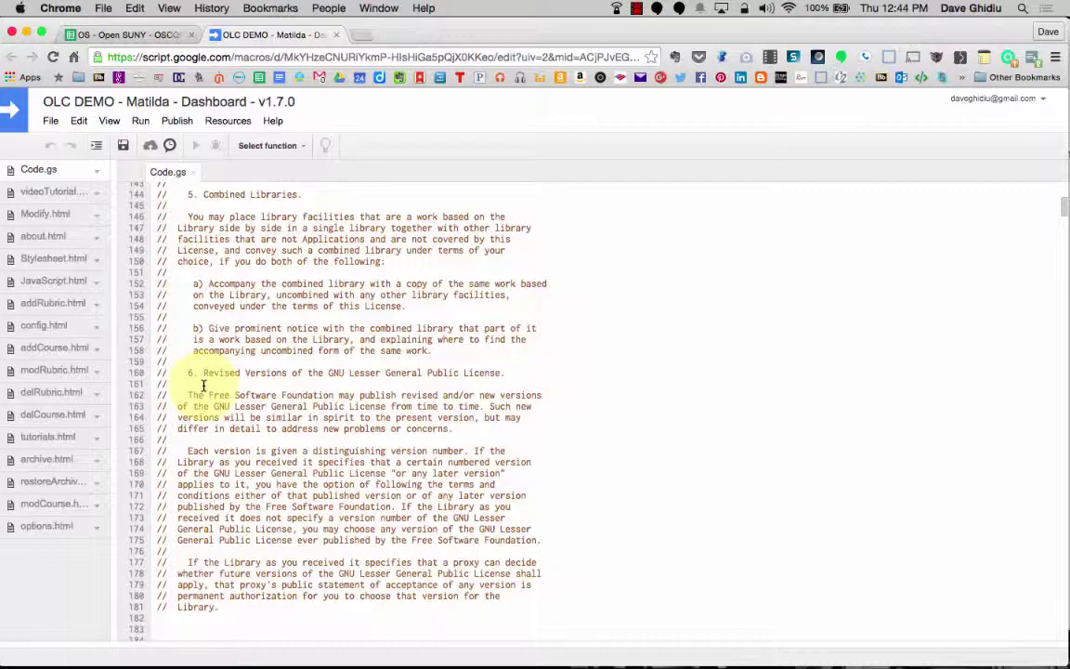
{"action": "scroll", "coordinate": [203, 385], "scroll_direction": "down", "scroll_amount": 20}
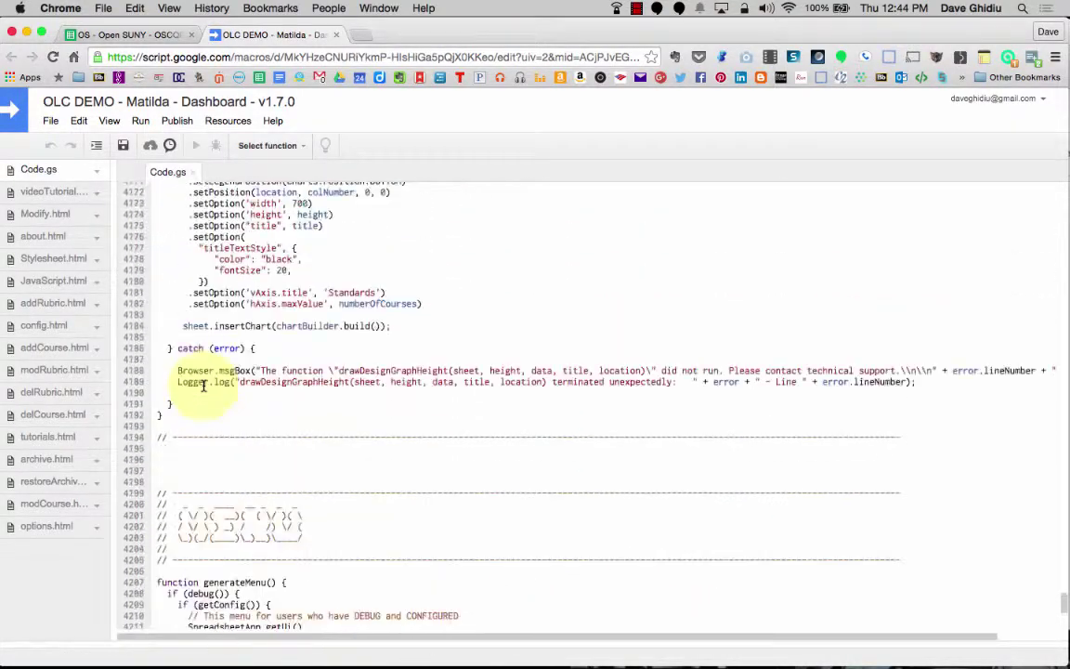
{"action": "scroll", "coordinate": [204, 384], "scroll_direction": "down", "scroll_amount": 12}
{"action": "scroll", "coordinate": [204, 385], "scroll_direction": "up", "scroll_amount": 20}
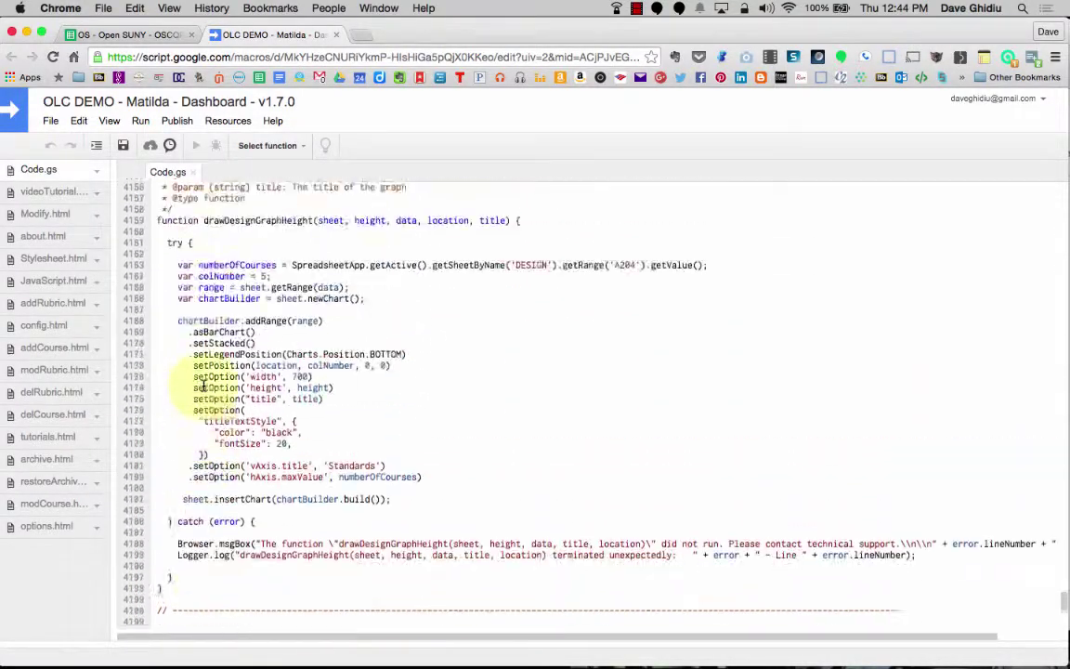
{"action": "scroll", "coordinate": [203, 384], "scroll_direction": "up", "scroll_amount": 20}
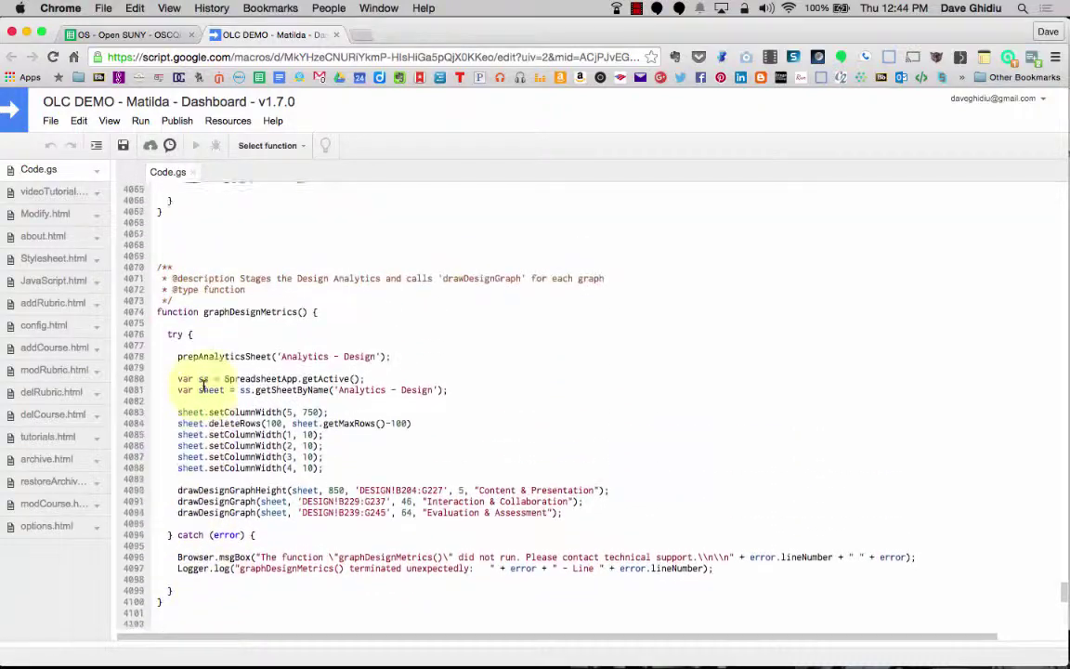
{"action": "scroll", "coordinate": [204, 384], "scroll_direction": "up", "scroll_amount": 20}
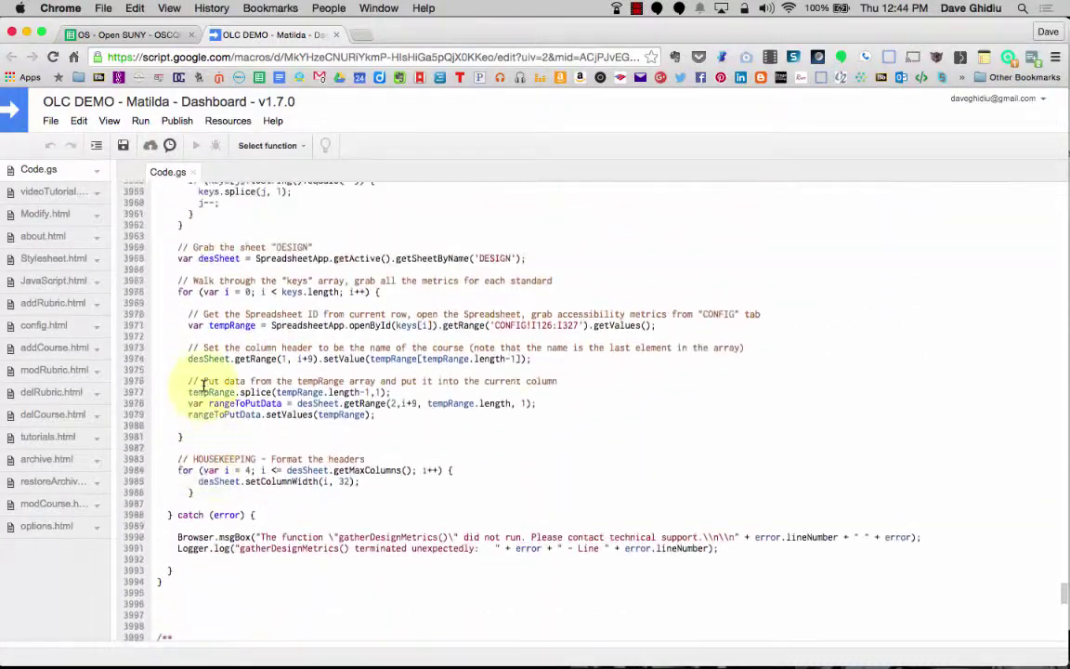
{"action": "scroll", "coordinate": [203, 385], "scroll_direction": "up", "scroll_amount": 20}
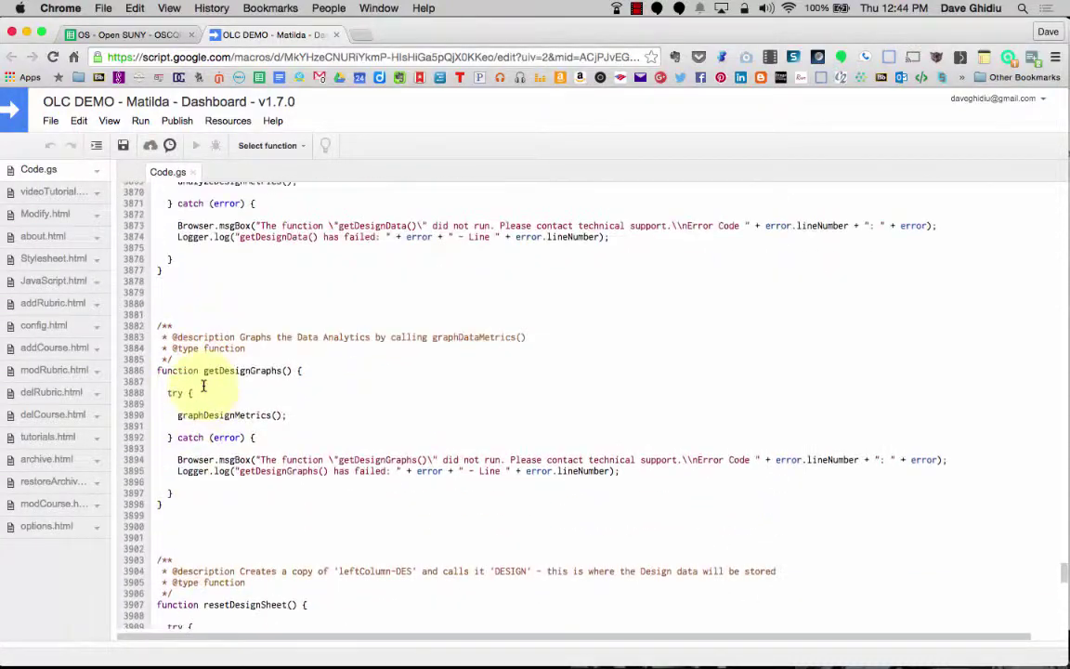
{"action": "scroll", "coordinate": [203, 384], "scroll_direction": "up", "scroll_amount": 5}
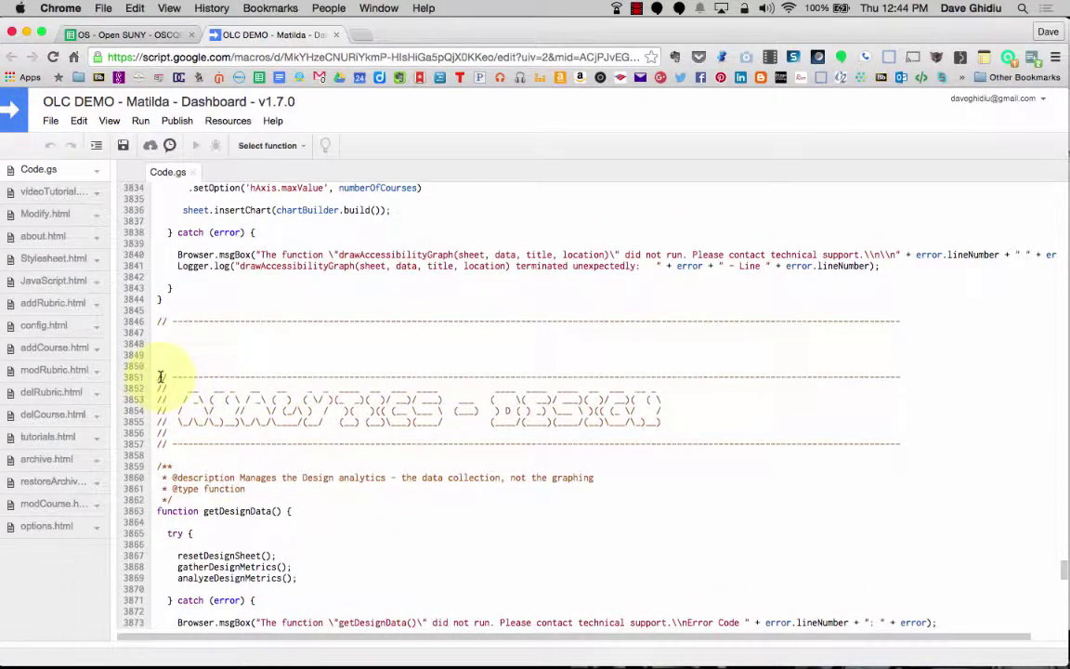
{"action": "left_click_drag", "start_coordinate": [258, 383], "coordinate": [677, 449]}
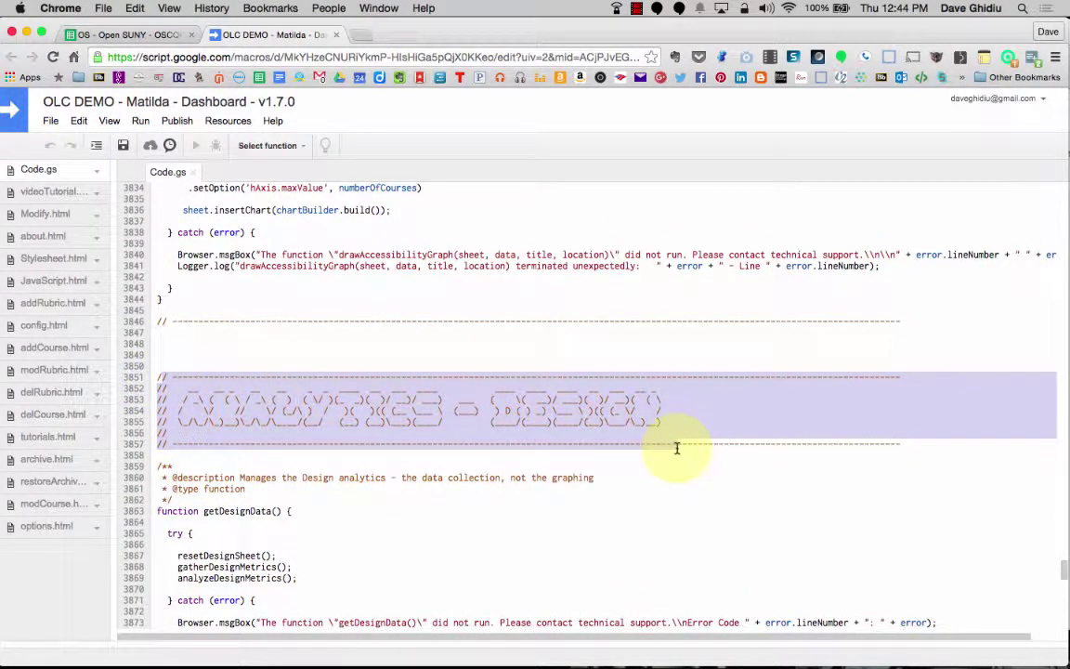
Look through the Design analytics functions in Code.gs to find the drawDesignGraph calls in graphDesignMetrics()
{"action": "scroll", "coordinate": [677, 435], "scroll_direction": "down", "scroll_amount": 20}
{"action": "scroll", "coordinate": [677, 436], "scroll_direction": "up", "scroll_amount": 20}
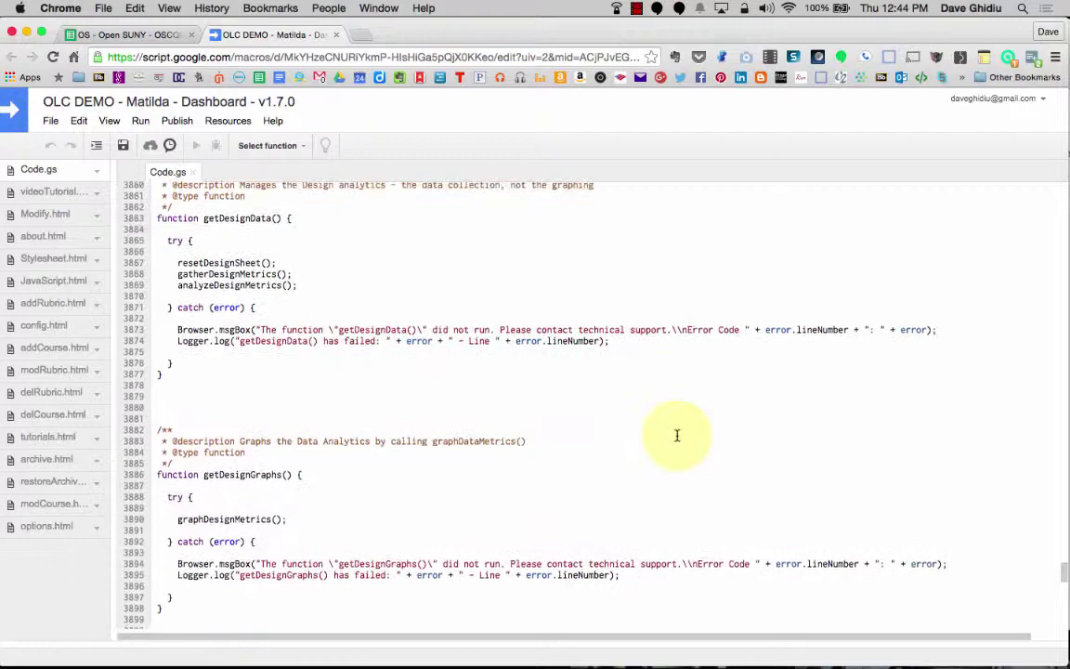
{"action": "scroll", "coordinate": [677, 435], "scroll_direction": "down", "scroll_amount": 8}
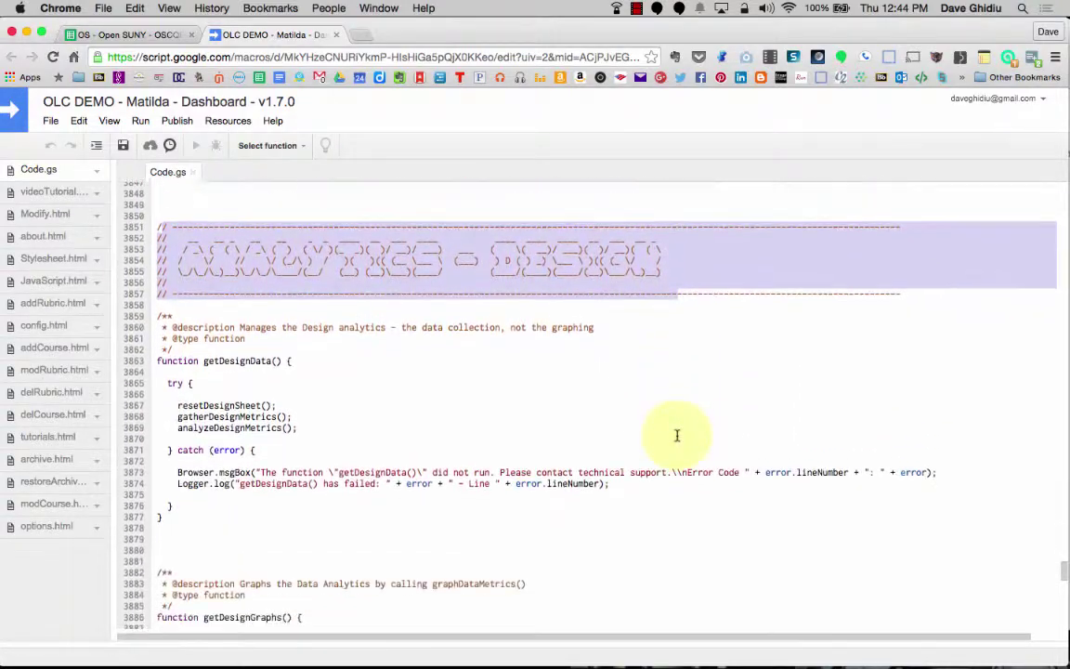
{"action": "scroll", "coordinate": [678, 435], "scroll_direction": "down", "scroll_amount": 12}
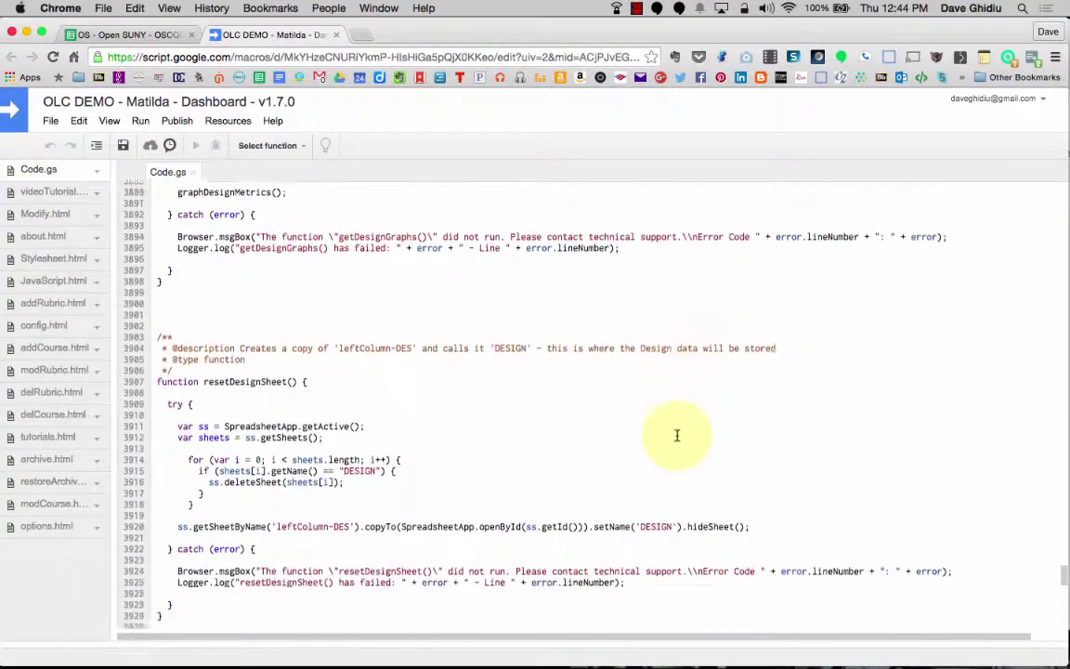
{"action": "scroll", "coordinate": [677, 436], "scroll_direction": "down", "scroll_amount": 12}
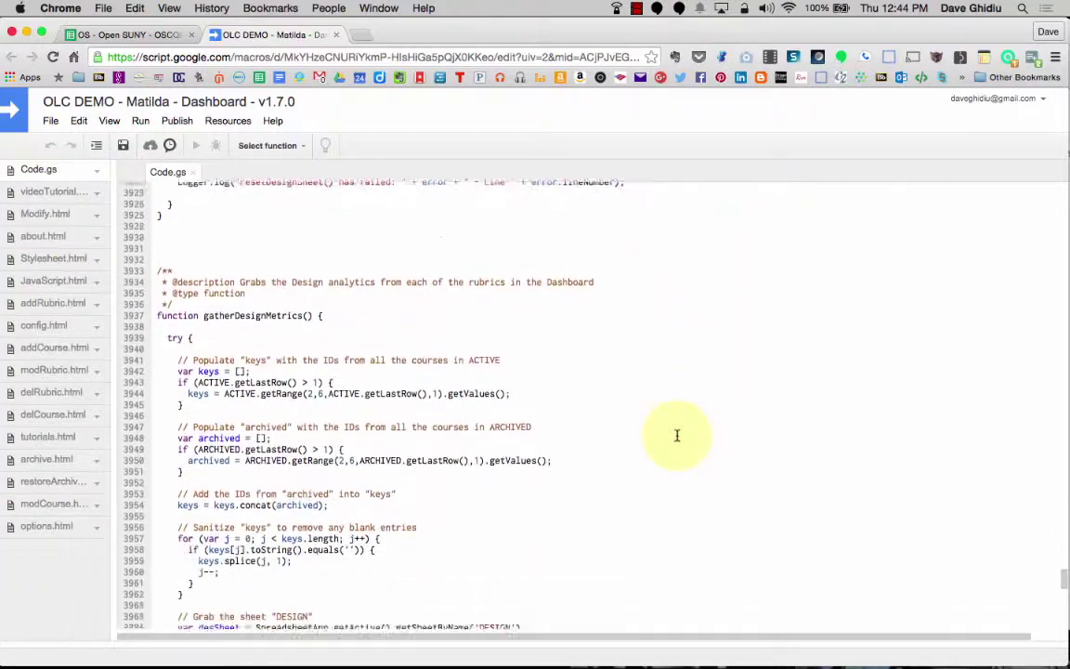
{"action": "scroll", "coordinate": [677, 436], "scroll_direction": "down", "scroll_amount": 14}
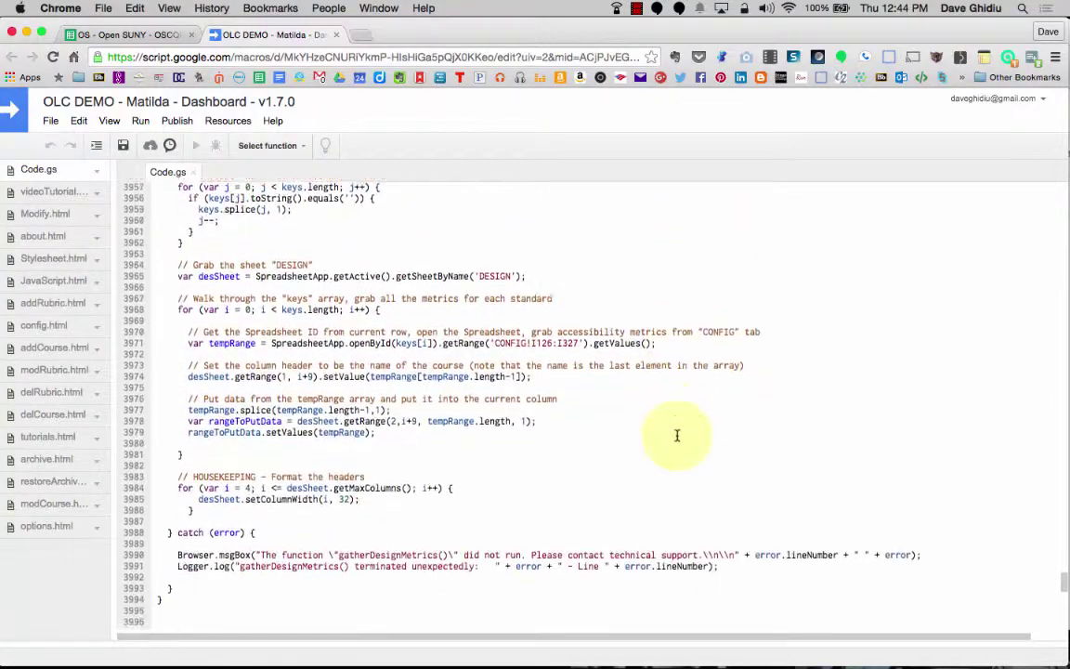
{"action": "scroll", "coordinate": [677, 436], "scroll_direction": "down", "scroll_amount": 17}
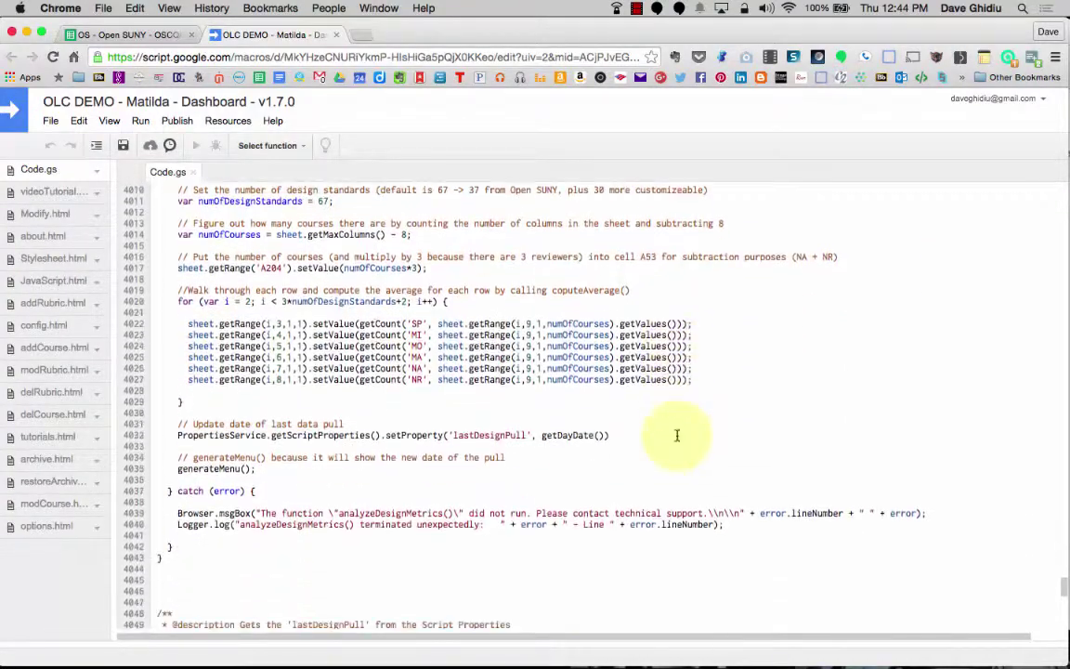
{"action": "scroll", "coordinate": [677, 436], "scroll_direction": "down", "scroll_amount": 3}
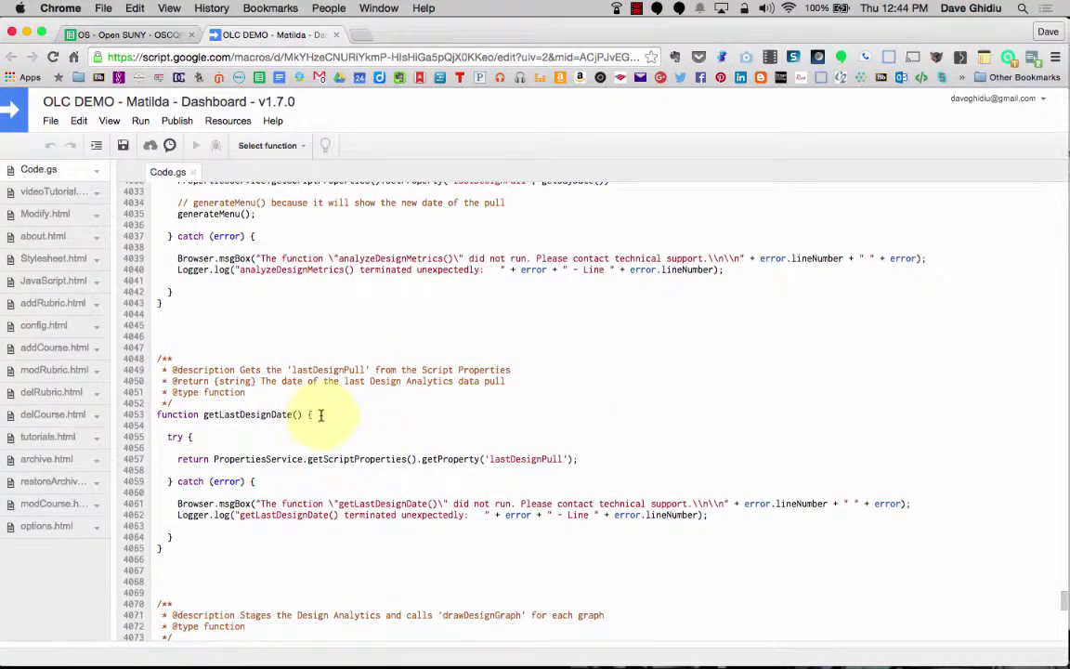
{"action": "scroll", "coordinate": [305, 487], "scroll_direction": "down", "scroll_amount": 10}
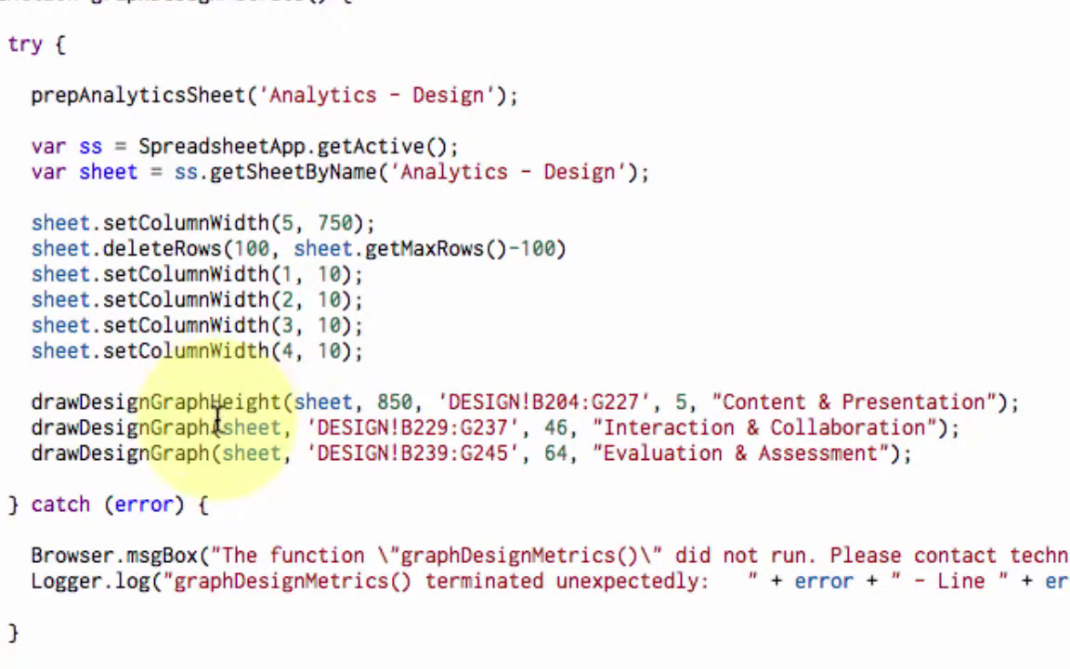
Duplicate the "Evaluation & Assessment" drawDesignGraph call onto the line below it, indented to match the other calls
{"action": "left_click", "coordinate": [218, 453]}
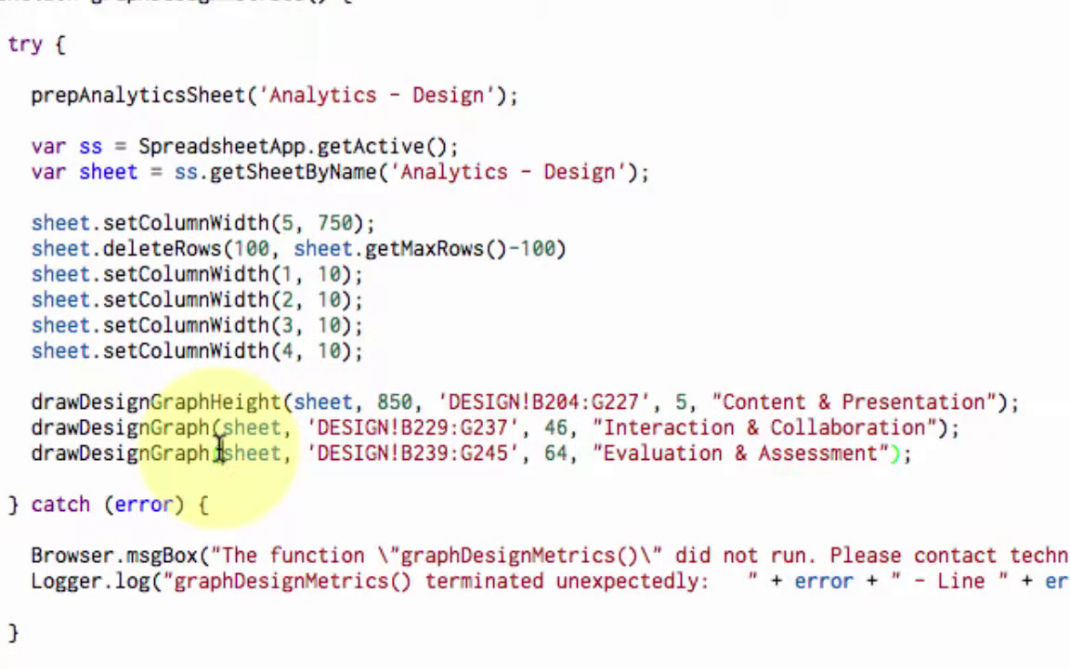
{"action": "key", "text": "shift+super+Left"}
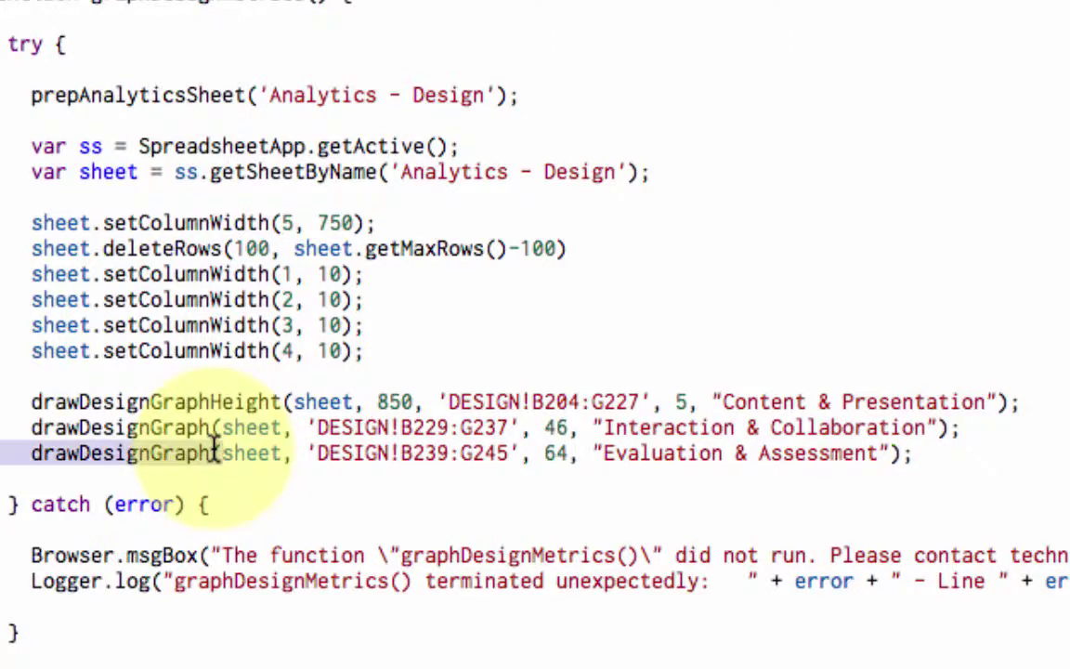
{"action": "key", "text": "shift+super+Left"}
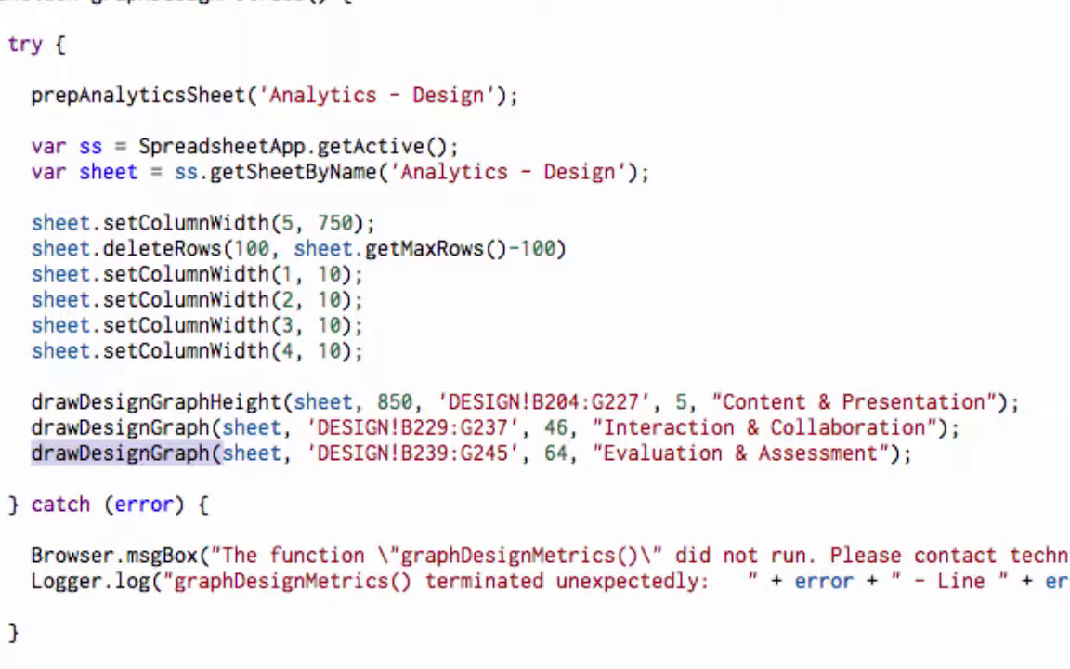
{"action": "key", "text": "Right"}
{"action": "key", "text": "super+Left"}
{"action": "key", "text": "shift+alt+Right"}
{"action": "key", "text": "shift+super+Right"}
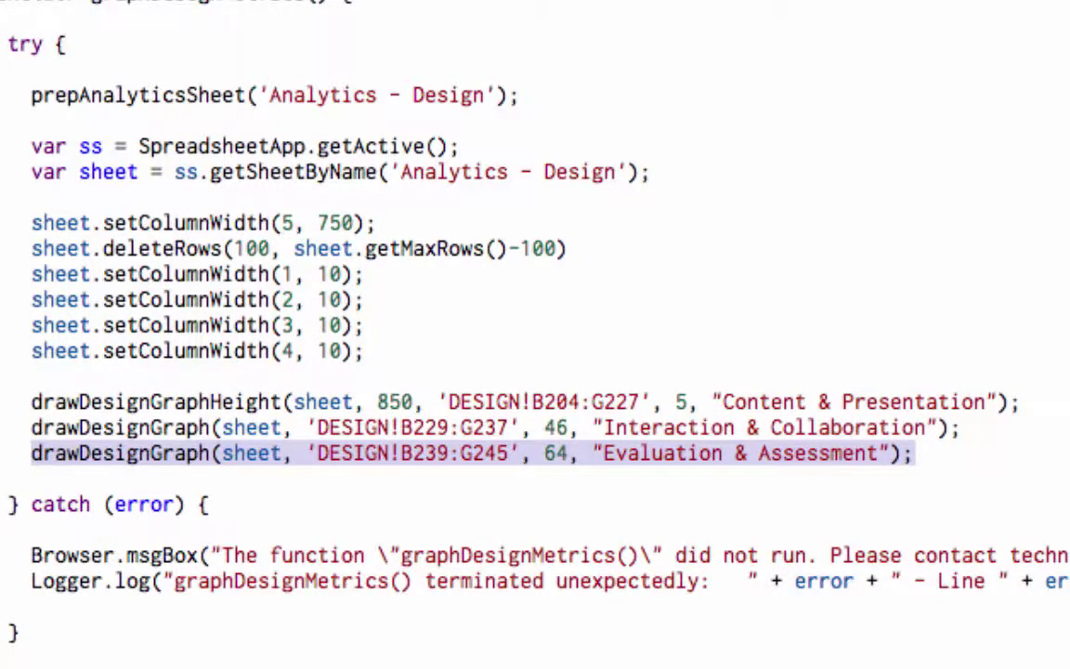
{"action": "key", "text": "super+c"}
{"action": "key", "text": "Down"}
{"action": "key", "text": "super+v"}
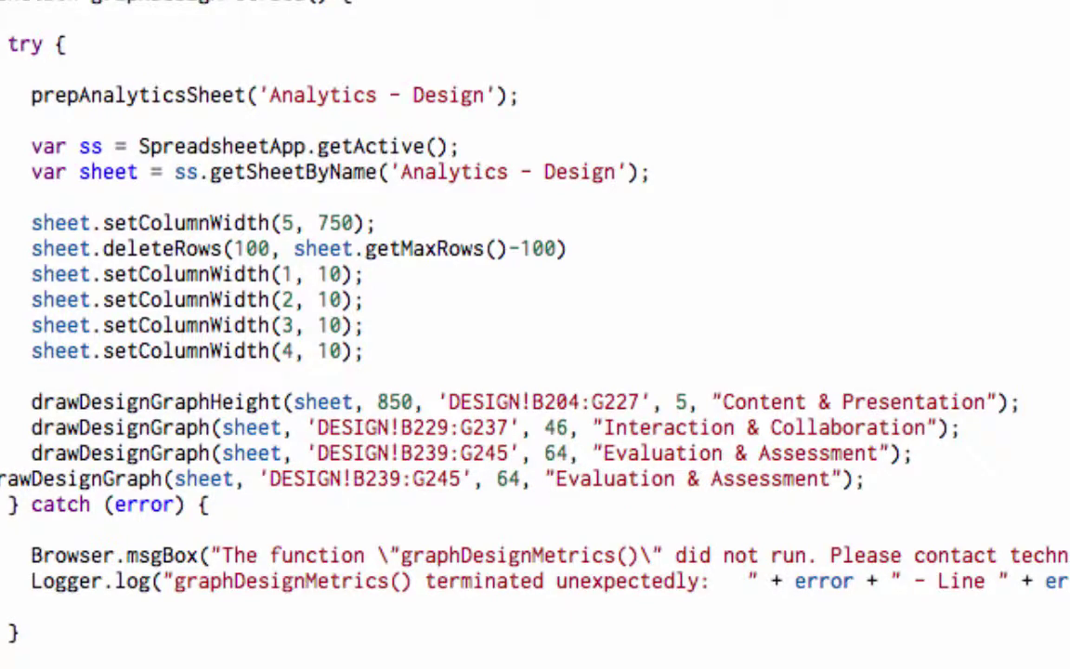
{"action": "key", "text": "Tab"}
{"action": "key", "text": "Tab"}
{"action": "key", "text": "Return"}
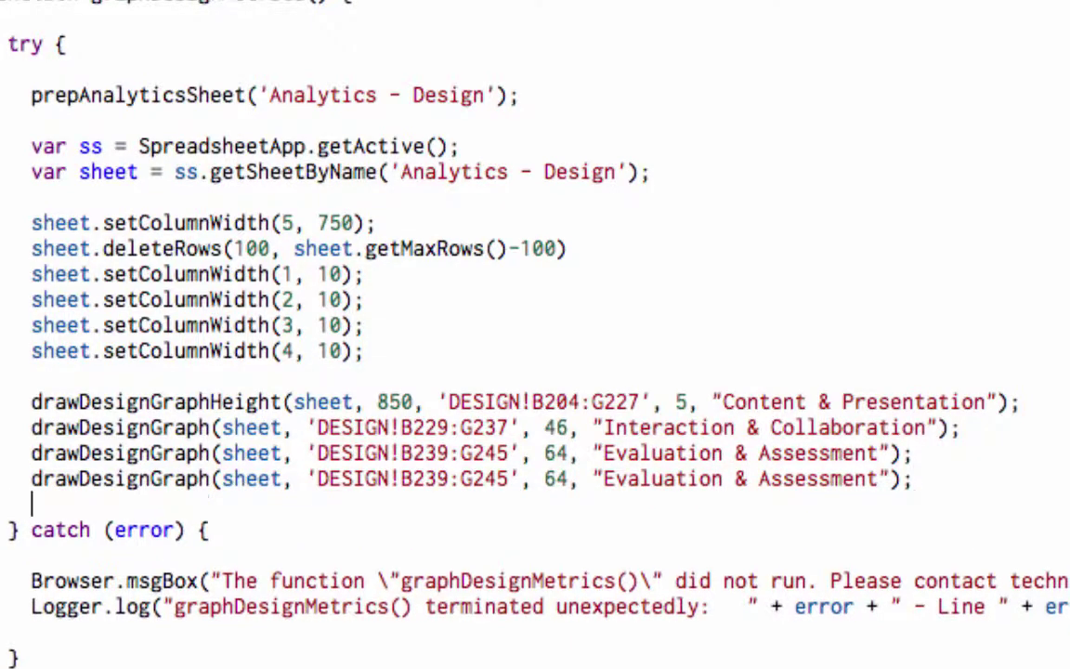
Return to the DESIGN sheet and check which cells the campus summary table covers for the new graph call
{"action": "key", "text": "alt+Right"}
{"action": "key", "text": "alt+Right"}
{"action": "key", "text": "alt+Right"}
{"action": "key", "text": "Right"}
{"action": "key", "text": "Right"}
{"action": "key", "text": "Right"}
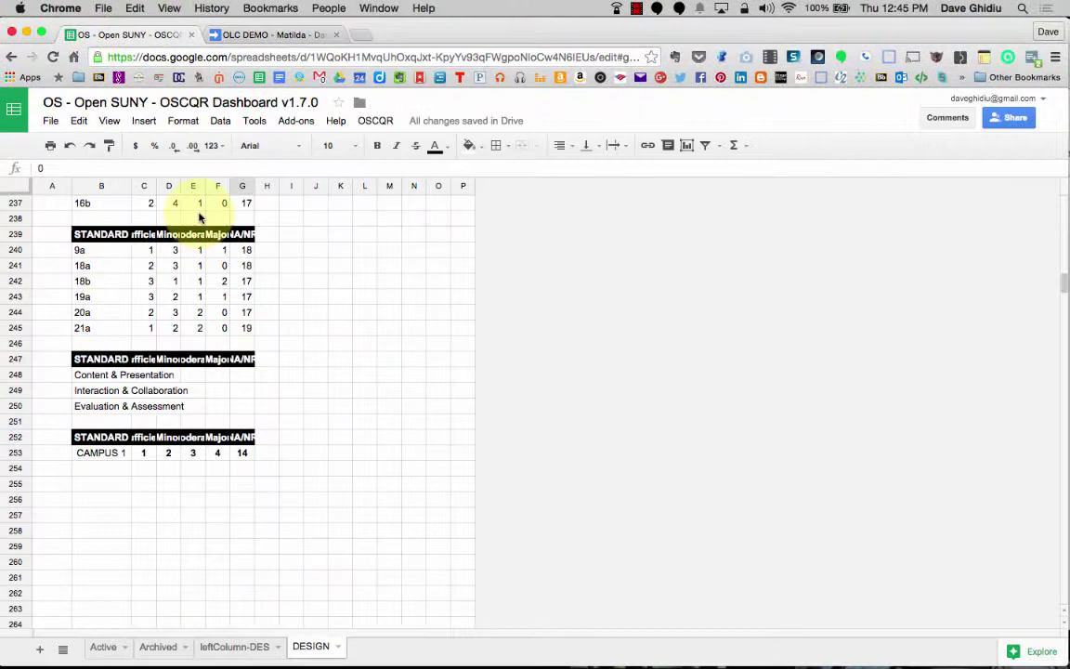
{"action": "left_click", "coordinate": [116, 441]}
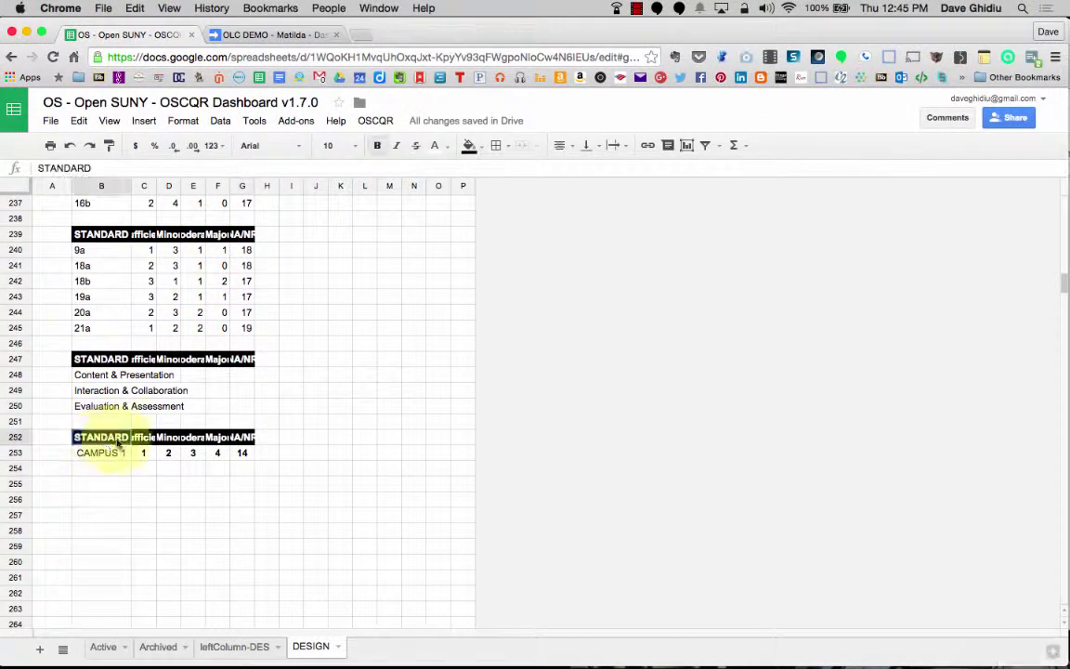
{"action": "left_click_drag", "start_coordinate": [117, 443], "coordinate": [258, 459]}
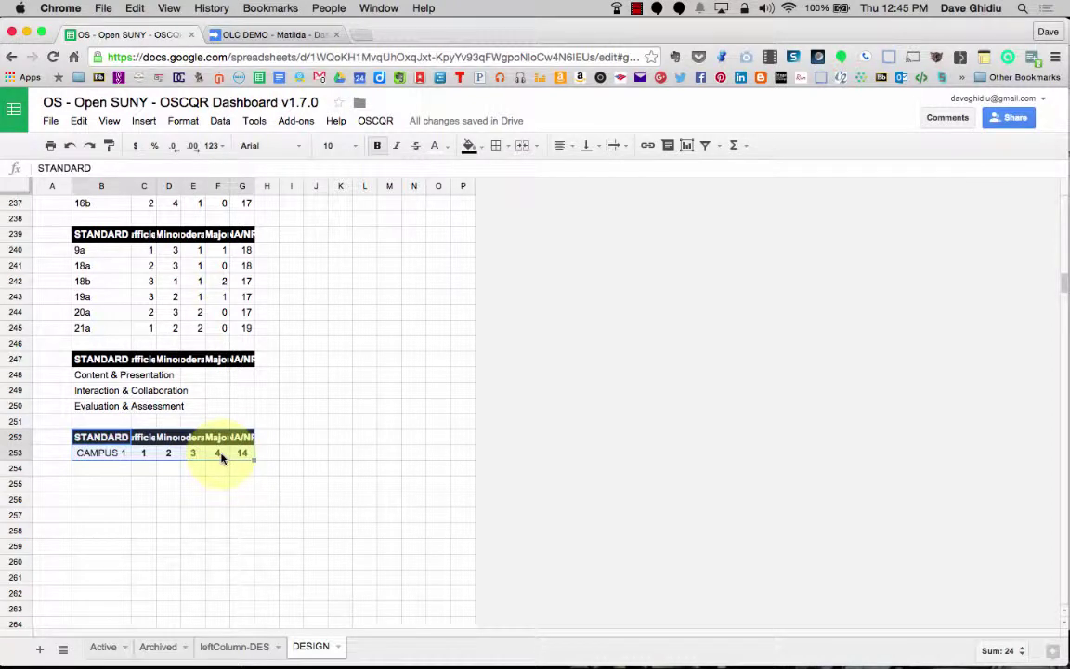
Add a CAMPUS 2 row in row 254 of the summary table and copy the CAMPUS 1 formulas into it
{"action": "left_click", "coordinate": [109, 462]}
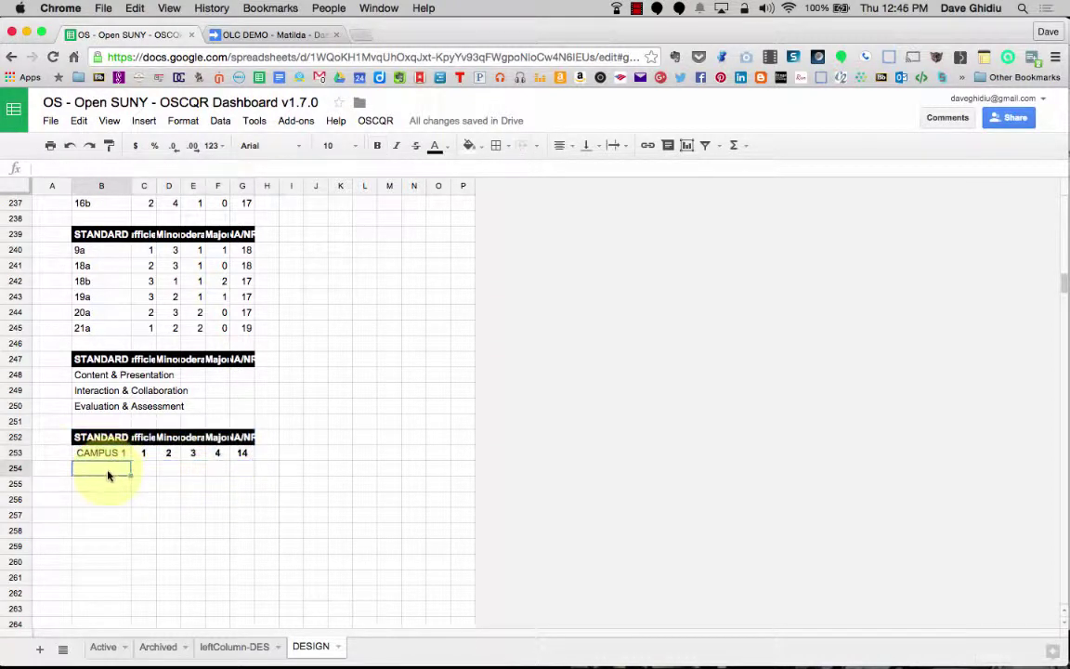
{"action": "type", "text": "CAMPUS 2"}
{"action": "key", "text": "Return"}
{"action": "left_click", "coordinate": [144, 456]}
{"action": "left_click", "coordinate": [144, 469]}
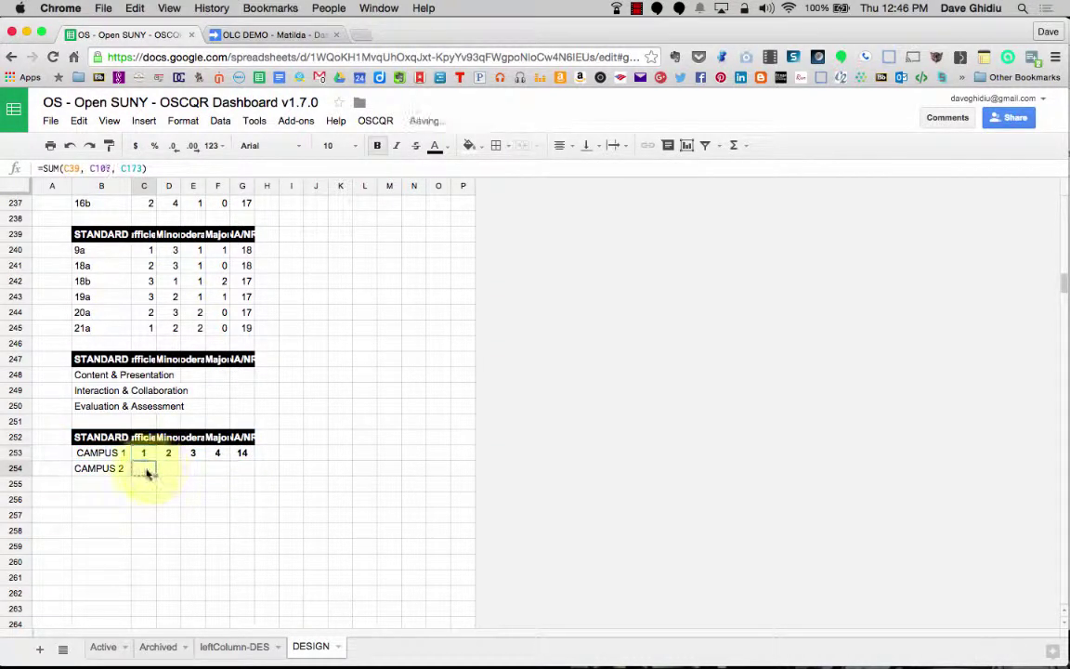
{"action": "left_click", "coordinate": [249, 455]}
{"action": "left_click_drag", "start_coordinate": [250, 458], "coordinate": [251, 471]}
Enter the test values 2 and 4 in C174 and D174 of the REV CAMP-02 row and check the CAMPUS 2 summary row
{"action": "scroll", "coordinate": [191, 442], "scroll_direction": "up", "scroll_amount": 20}
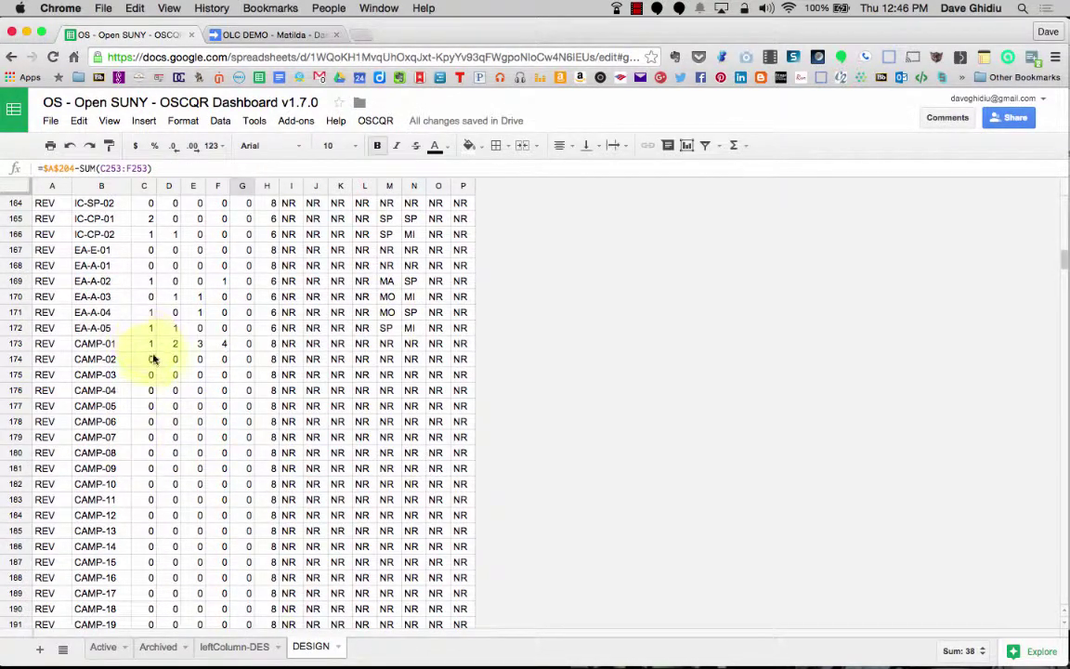
{"action": "left_click", "coordinate": [156, 362]}
{"action": "type", "text": "2"}
{"action": "key", "text": "Tab"}
{"action": "type", "text": "4"}
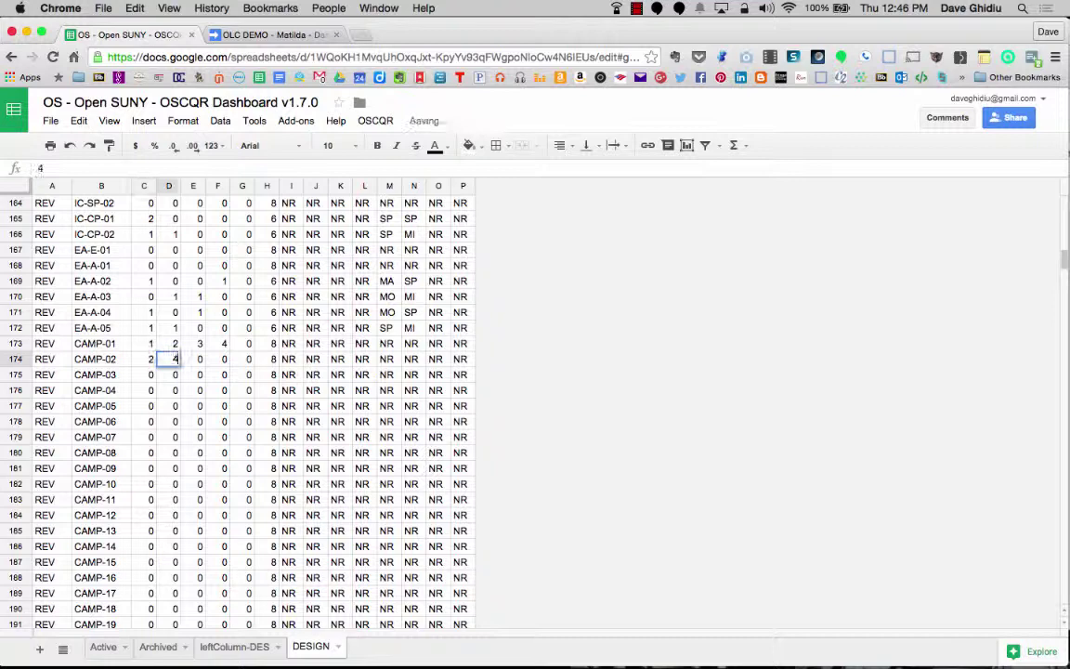
{"action": "key", "text": "Return"}
{"action": "scroll", "coordinate": [238, 408], "scroll_direction": "down", "scroll_amount": 15}
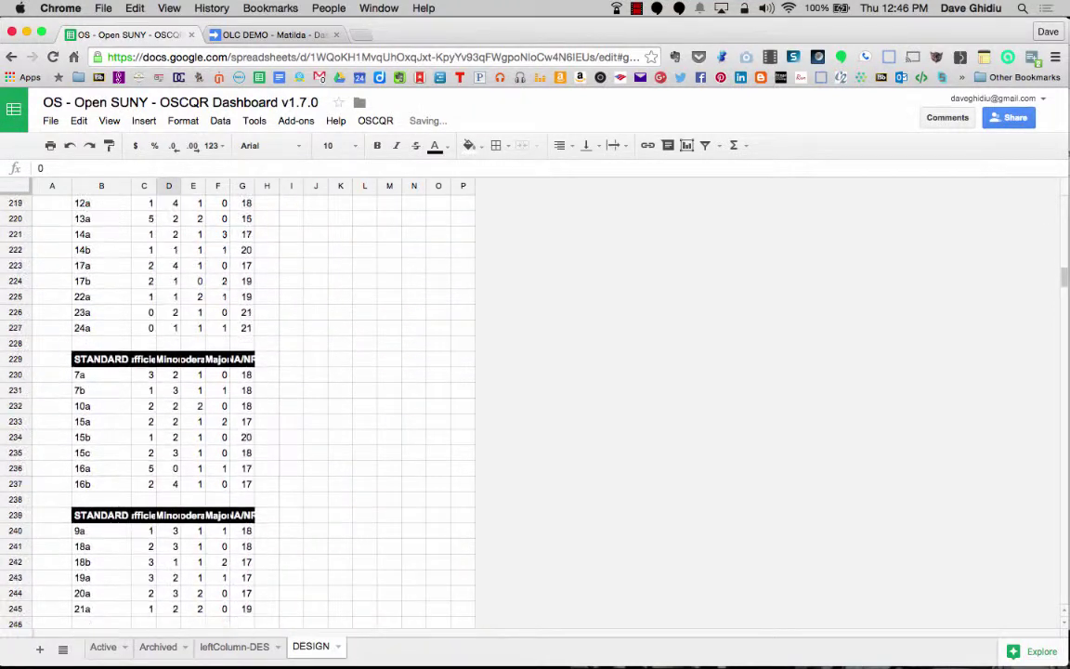
{"action": "scroll", "coordinate": [238, 408], "scroll_direction": "down", "scroll_amount": 3}
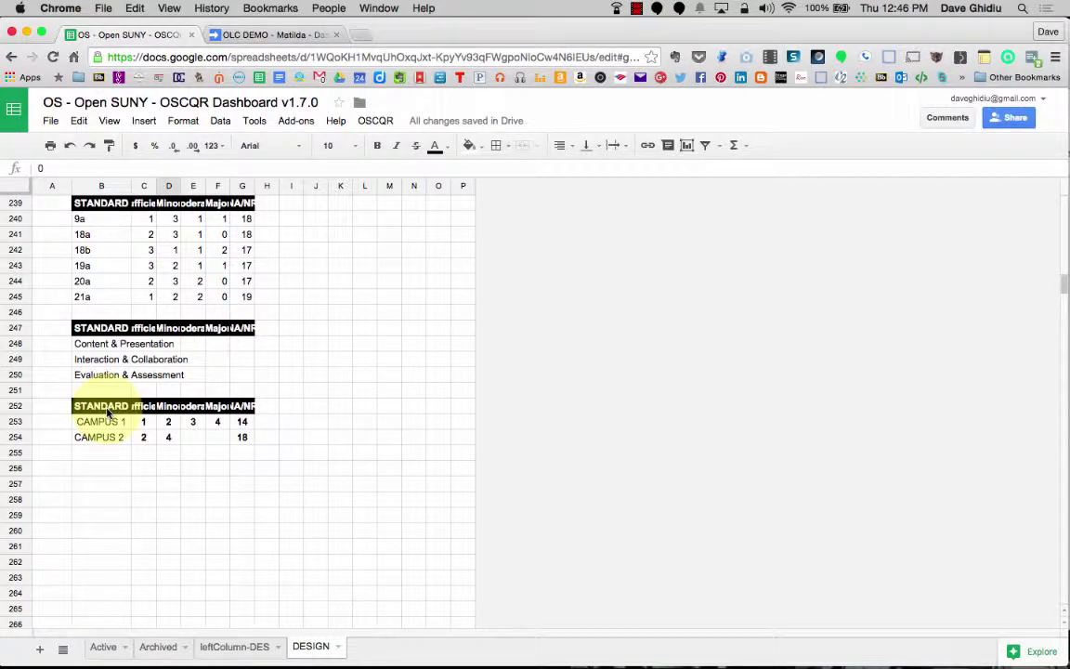
Change the data range in the duplicated drawDesignGraph call in the script to 'DESIGN!B252:G254'
{"action": "left_click", "coordinate": [107, 408]}
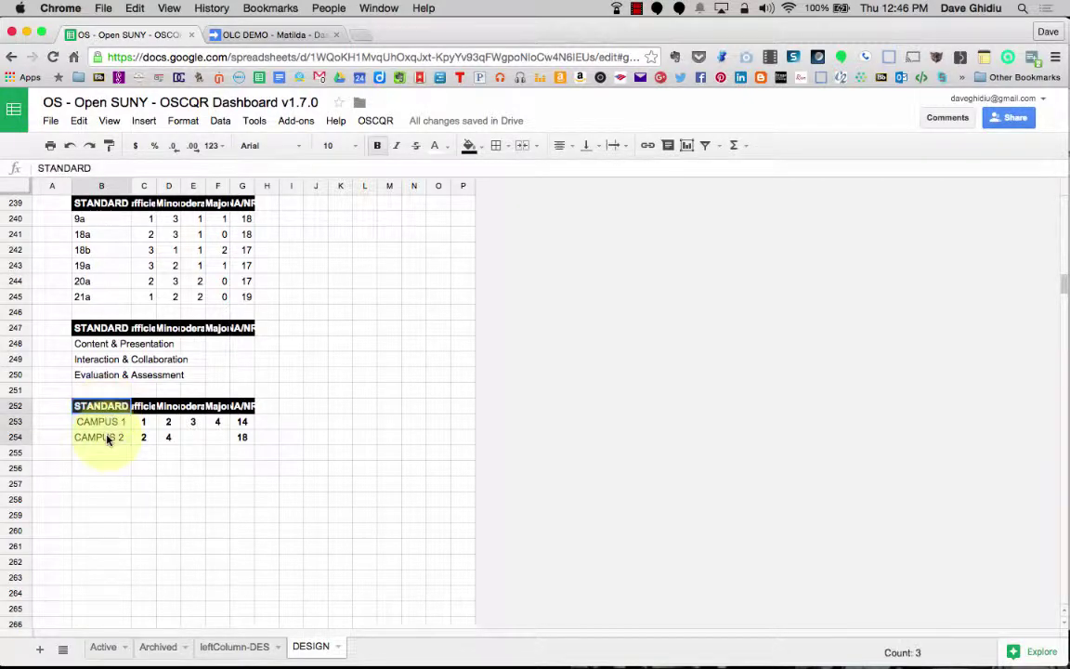
{"action": "left_click", "coordinate": [247, 35]}
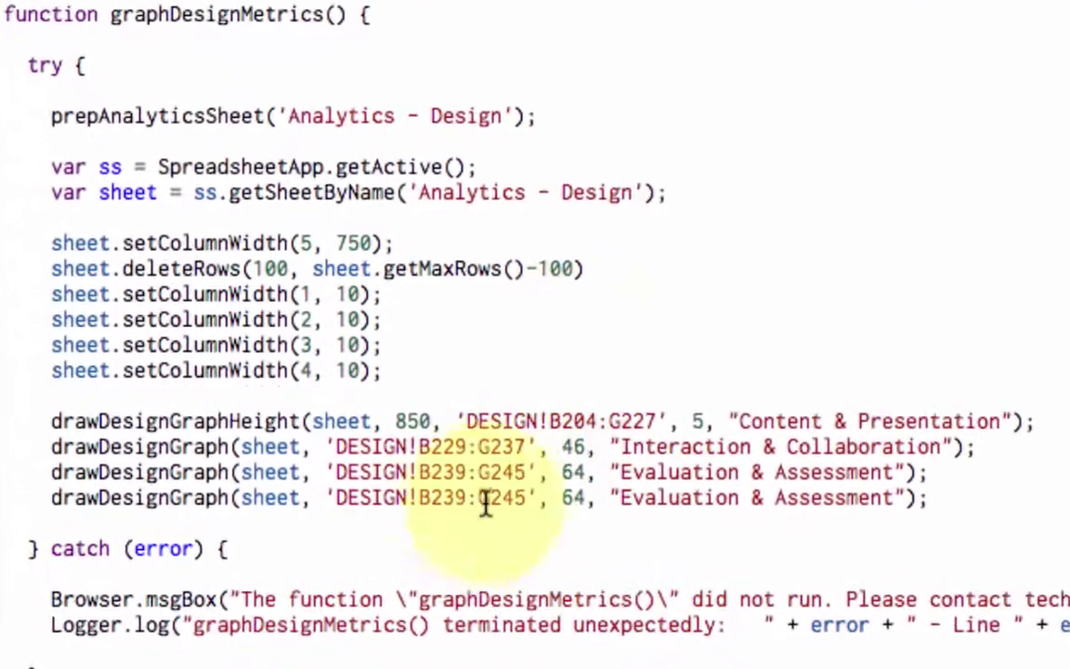
{"action": "left_click_drag", "start_coordinate": [467, 498], "coordinate": [443, 498]}
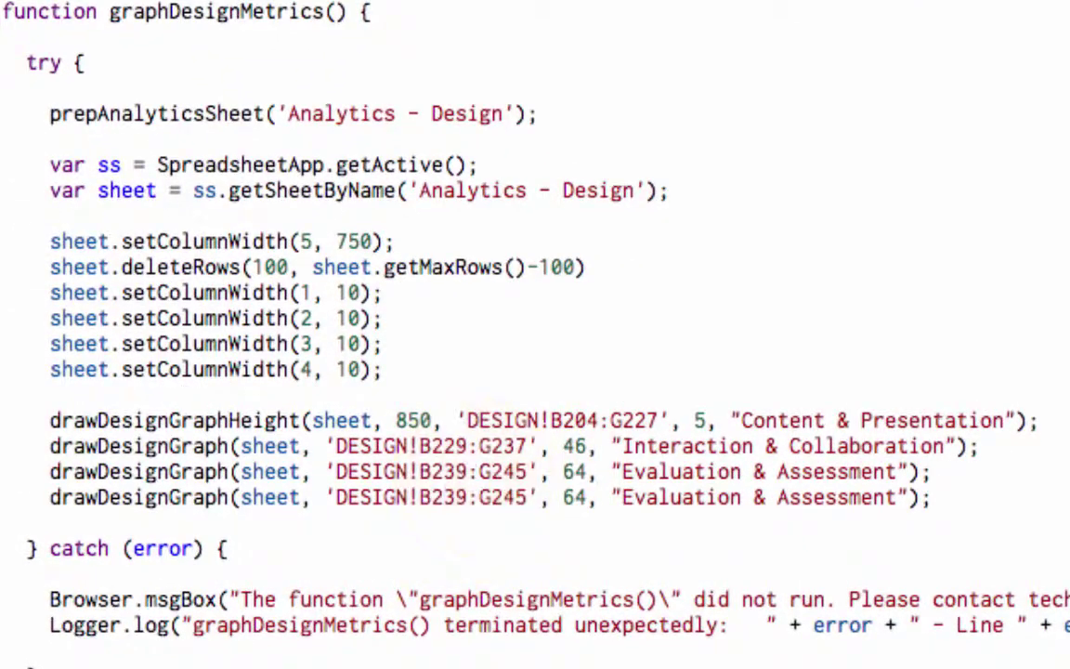
{"action": "type", "text": "5"}
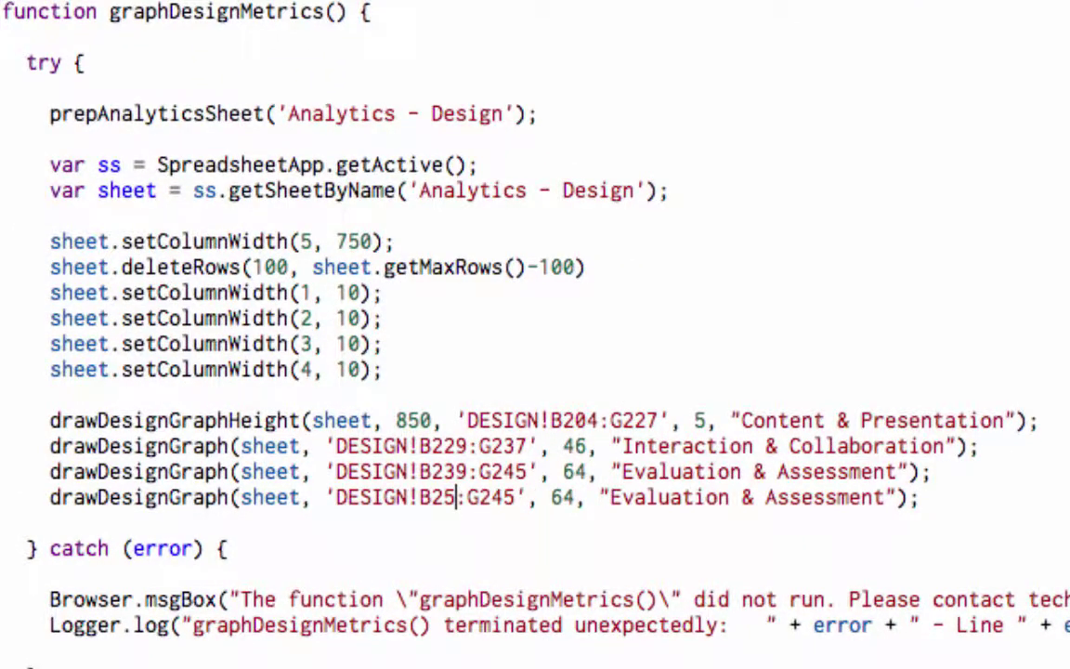
{"action": "type", "text": "2"}
{"action": "left_click", "coordinate": [492, 498]}
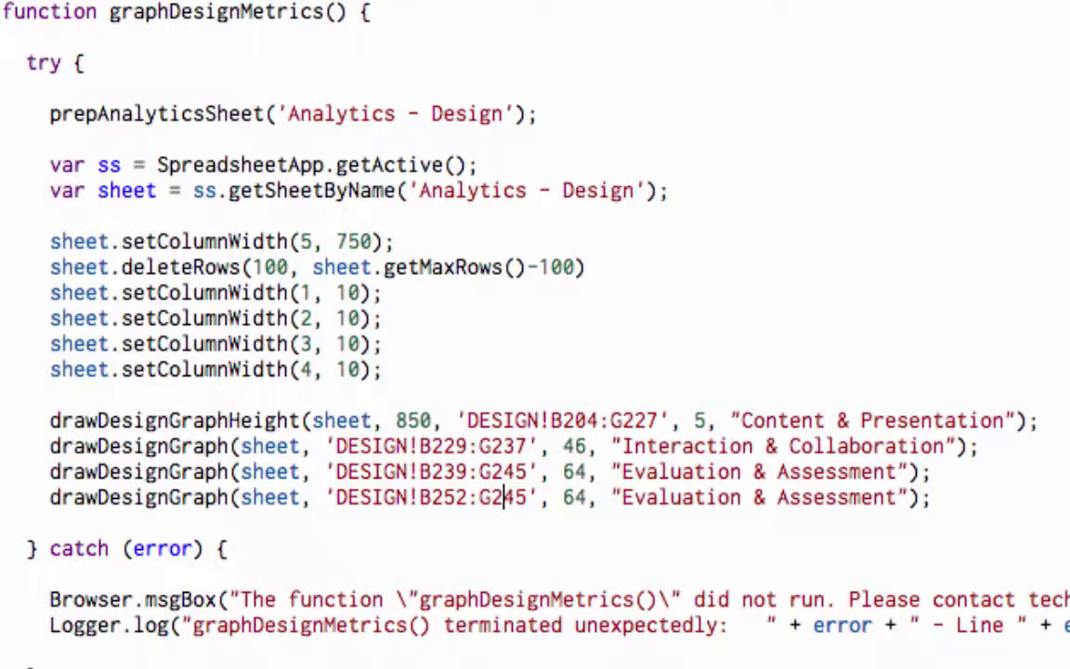
{"action": "key", "text": "BackSpace"}
{"action": "type", "text": "54"}
Comment out the original 'DESIGN!B239:G245' drawDesignGraph call and uncomment it again
{"action": "left_click", "coordinate": [573, 447]}
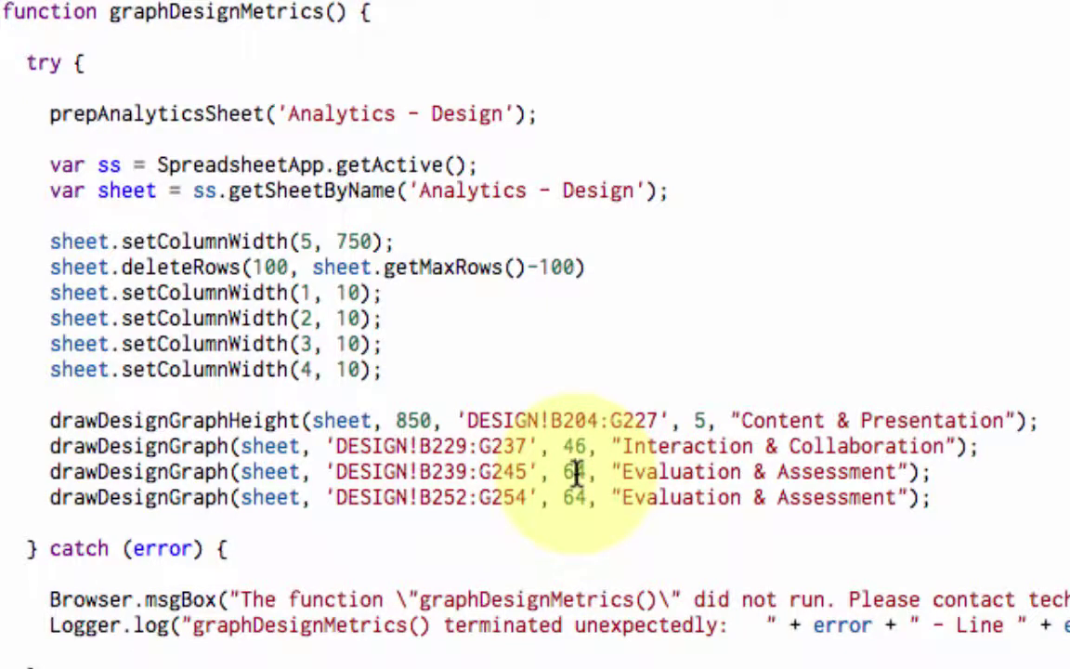
{"action": "key", "text": "Right"}
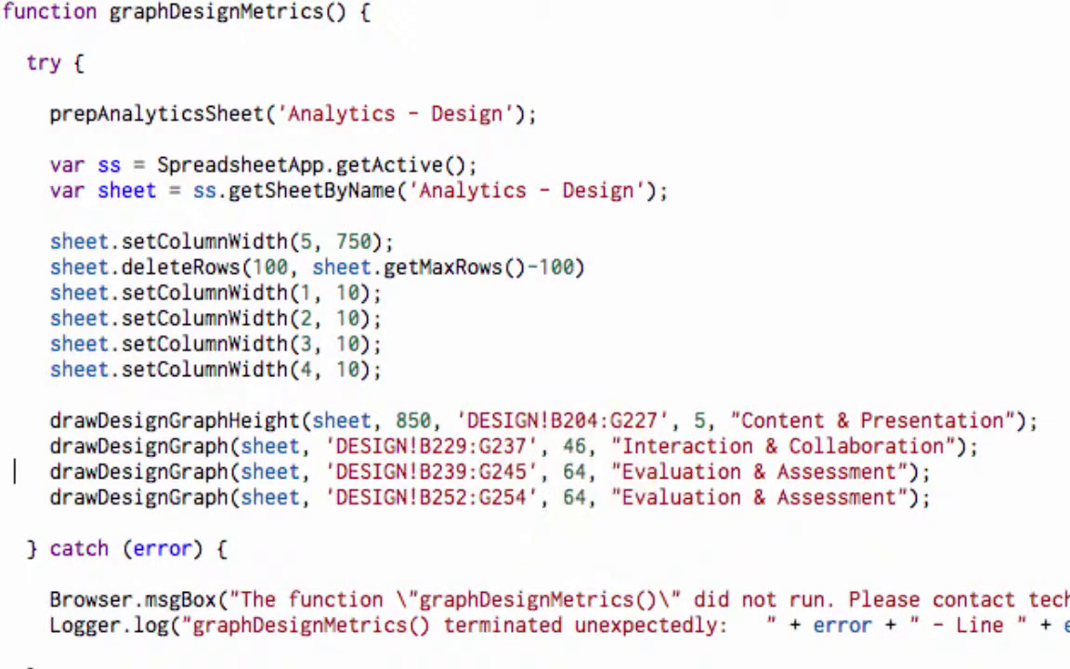
{"action": "type", "text": "/"}
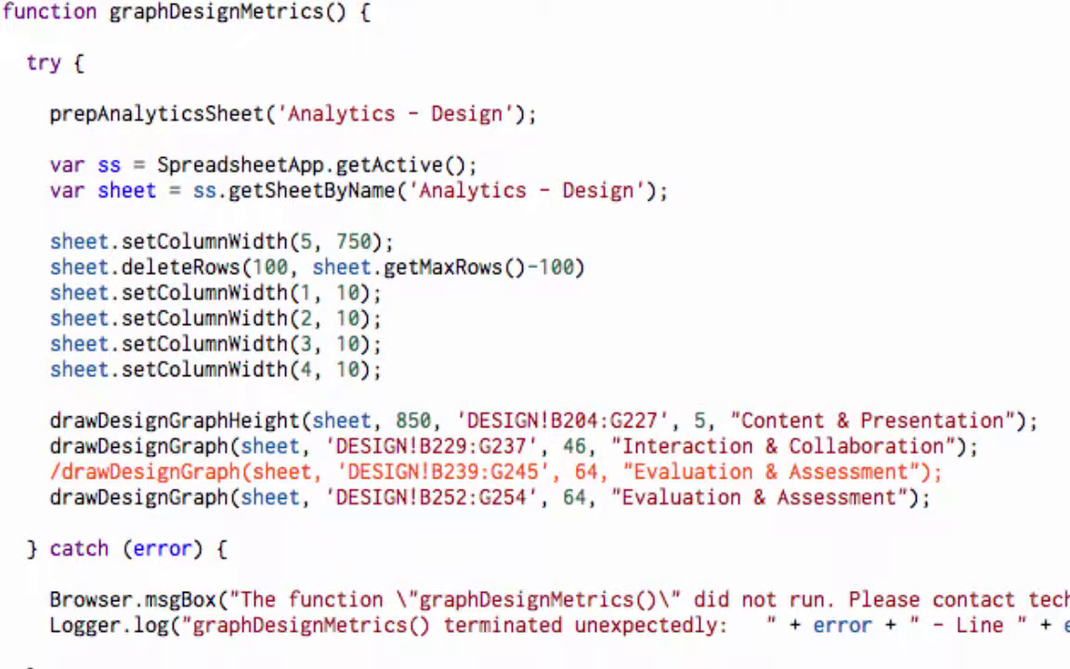
{"action": "type", "text": "/"}
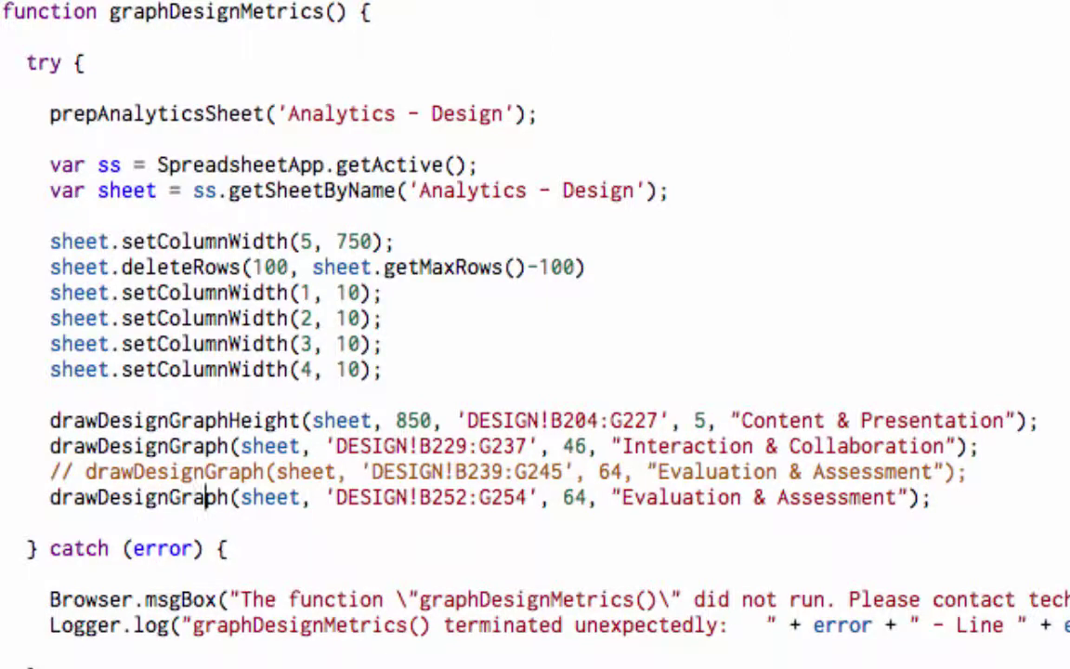
{"action": "key", "text": "Right"}
{"action": "key", "text": "Right"}
{"action": "key", "text": "Right"}
{"action": "key", "text": "Right"}
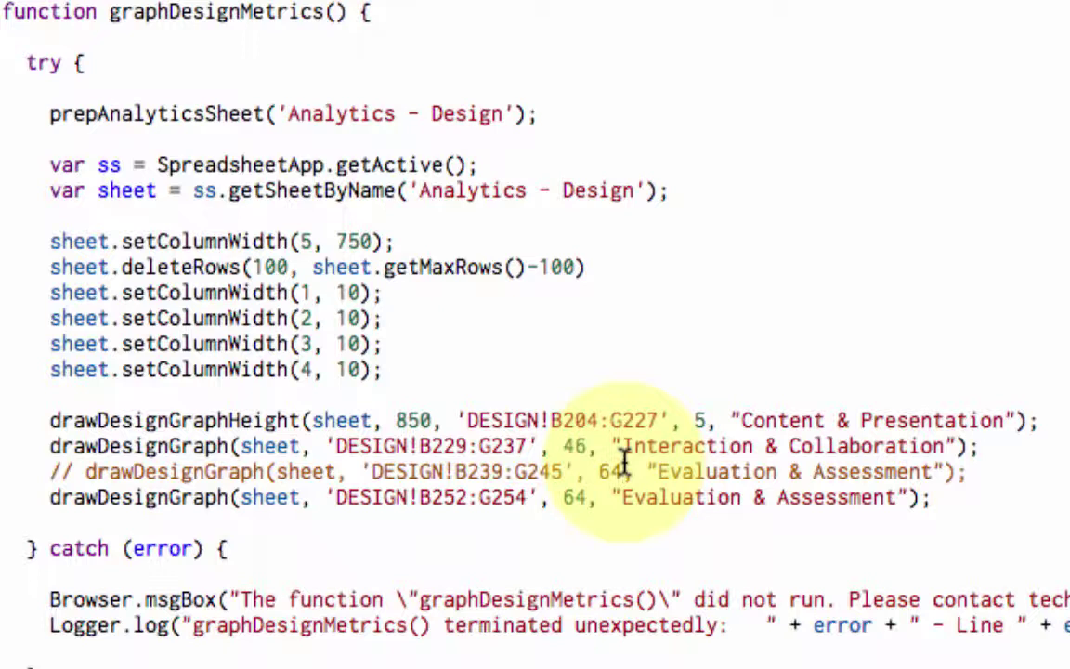
{"action": "left_click", "coordinate": [580, 476]}
{"action": "key", "text": "ctrl+slash"}
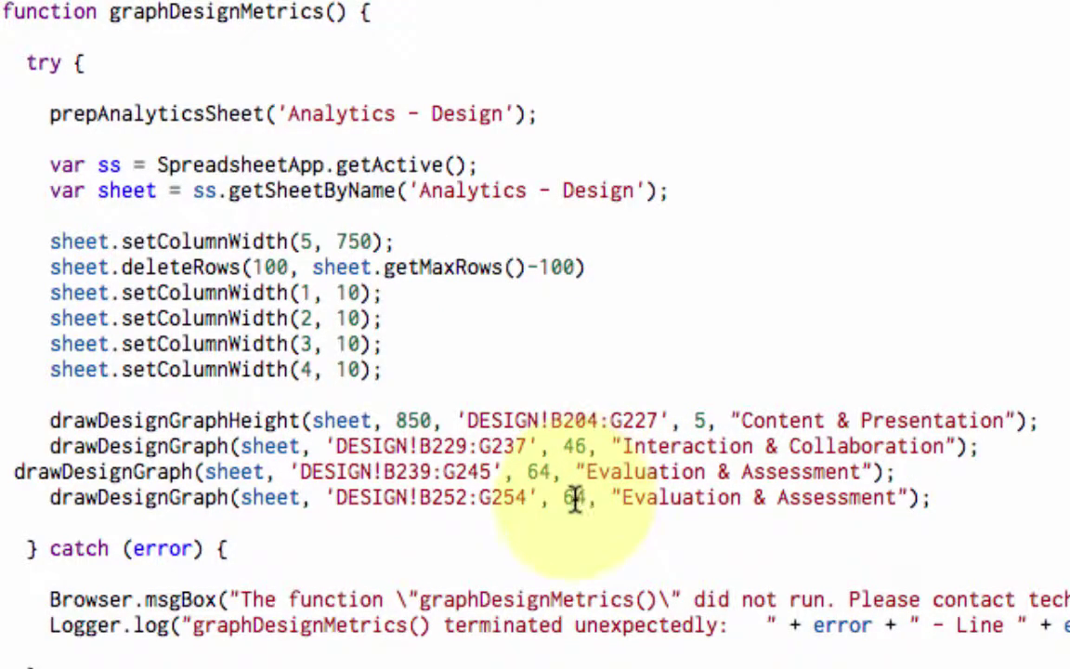
Try 82 as the start row of the 'DESIGN!B252:G254' call, and undo back until the 'DESIGN!B239:G245' call is commented out
{"action": "left_click", "coordinate": [563, 497]}
{"action": "double_click", "coordinate": [573, 497]}
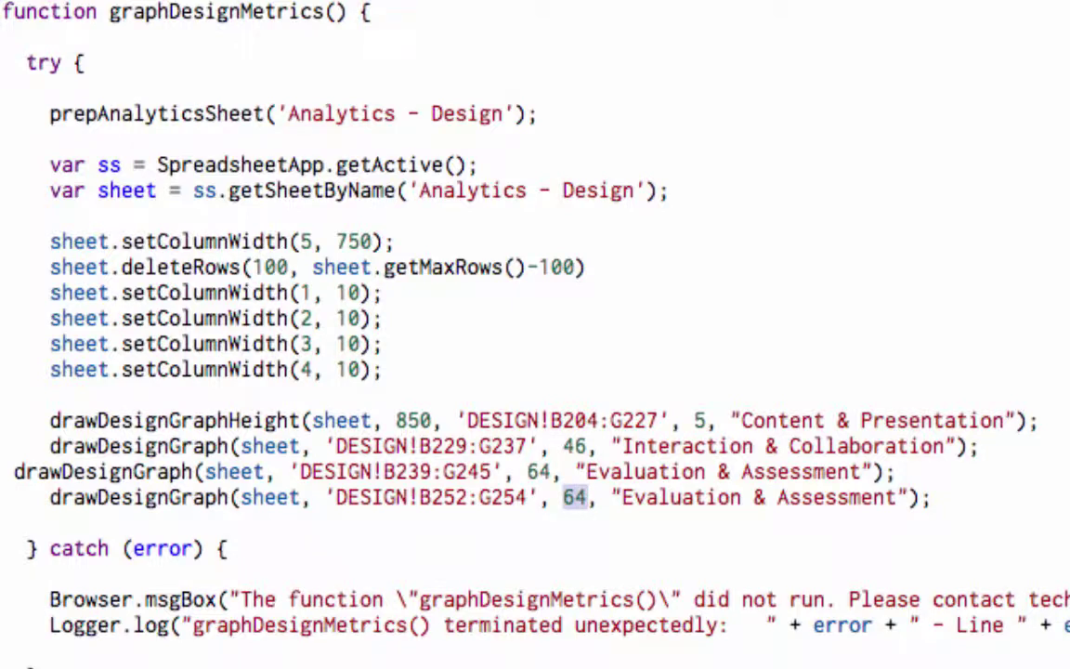
{"action": "type", "text": "82"}
{"action": "key", "text": "ctrl+z"}
{"action": "left_click", "coordinate": [615, 530]}
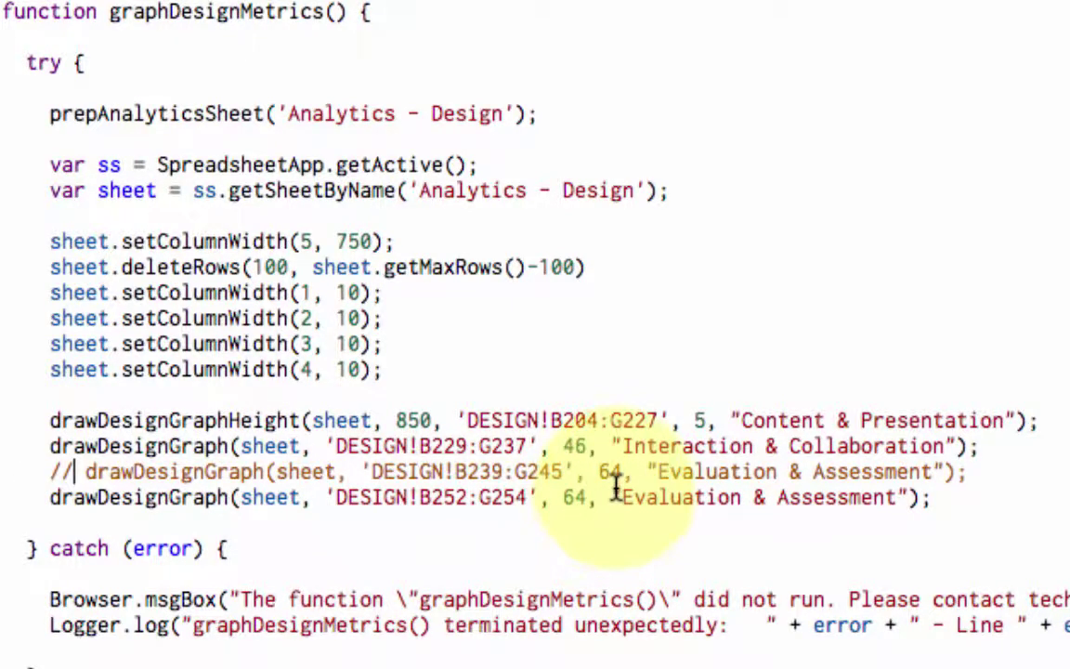
Change the graph title in the 'DESIGN!B252:G254' drawDesignGraph call to "Campus Standards"
{"action": "left_click_drag", "start_coordinate": [625, 497], "coordinate": [900, 497]}
{"action": "type", "text": "Campus "}
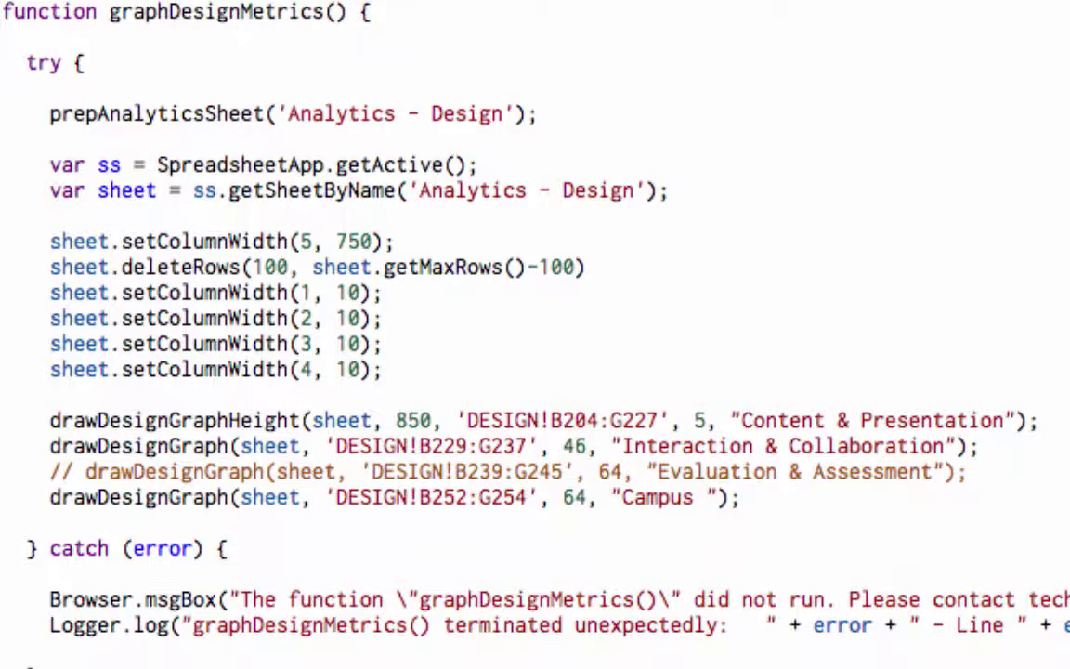
{"action": "type", "text": "Standards"}
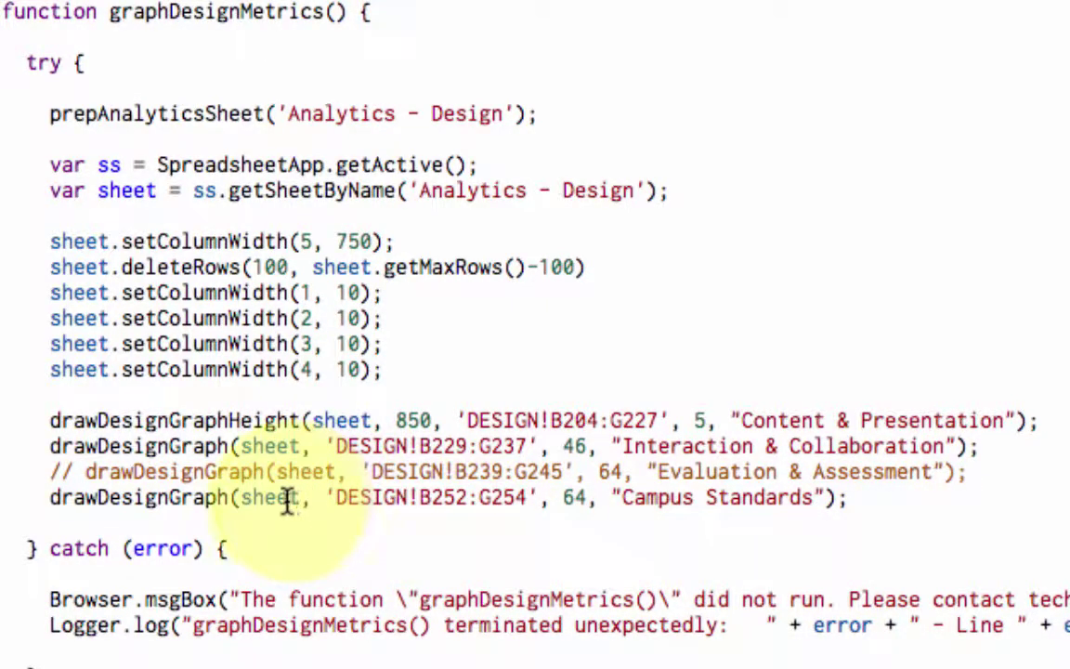
Review the range, start row and height arguments of the graph calls against the standards tables on the DESIGN sheet
{"action": "left_click", "coordinate": [432, 497]}
{"action": "left_click_drag", "start_coordinate": [432, 497], "coordinate": [583, 499]}
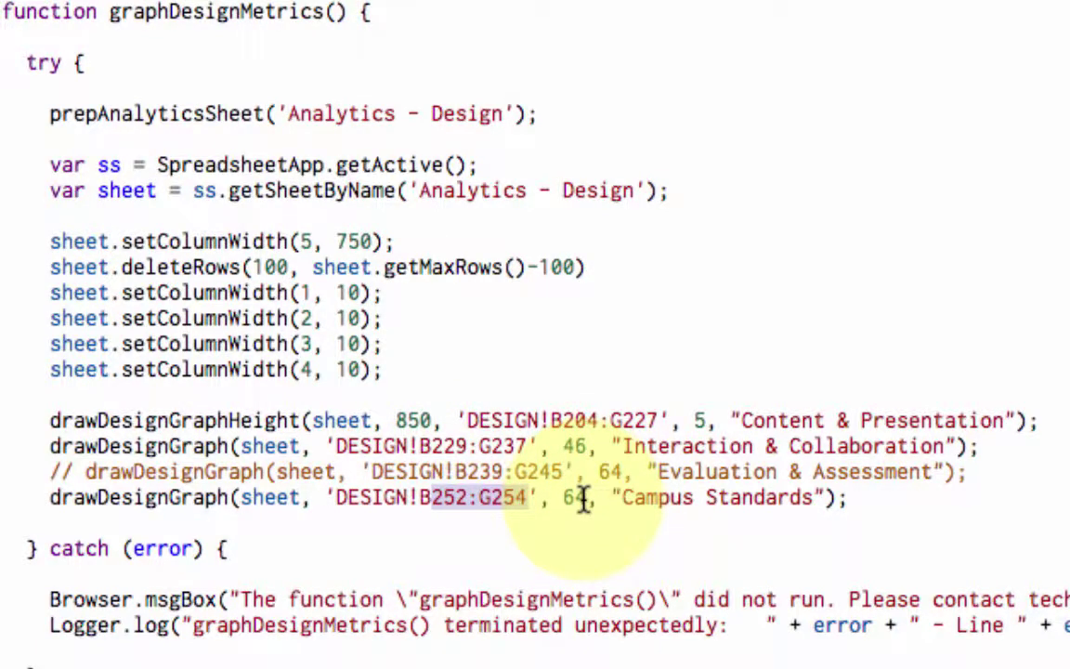
{"action": "double_click", "coordinate": [576, 498]}
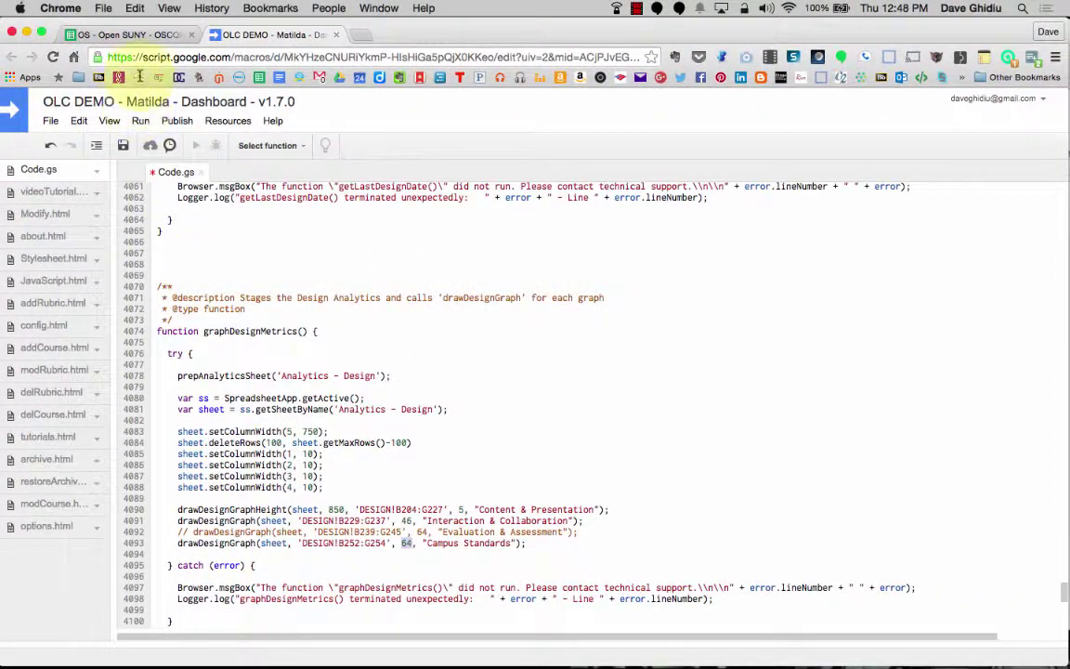
{"action": "left_click", "coordinate": [139, 37]}
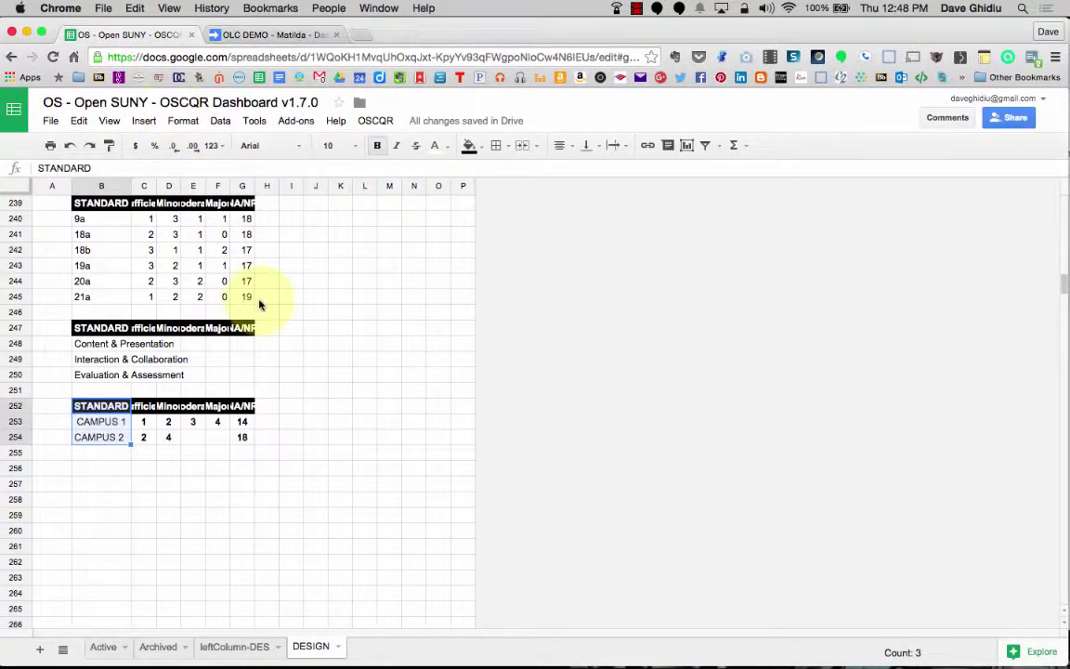
{"action": "scroll", "coordinate": [260, 305], "scroll_direction": "up", "scroll_amount": 5}
{"action": "scroll", "coordinate": [259, 305], "scroll_direction": "up", "scroll_amount": 7}
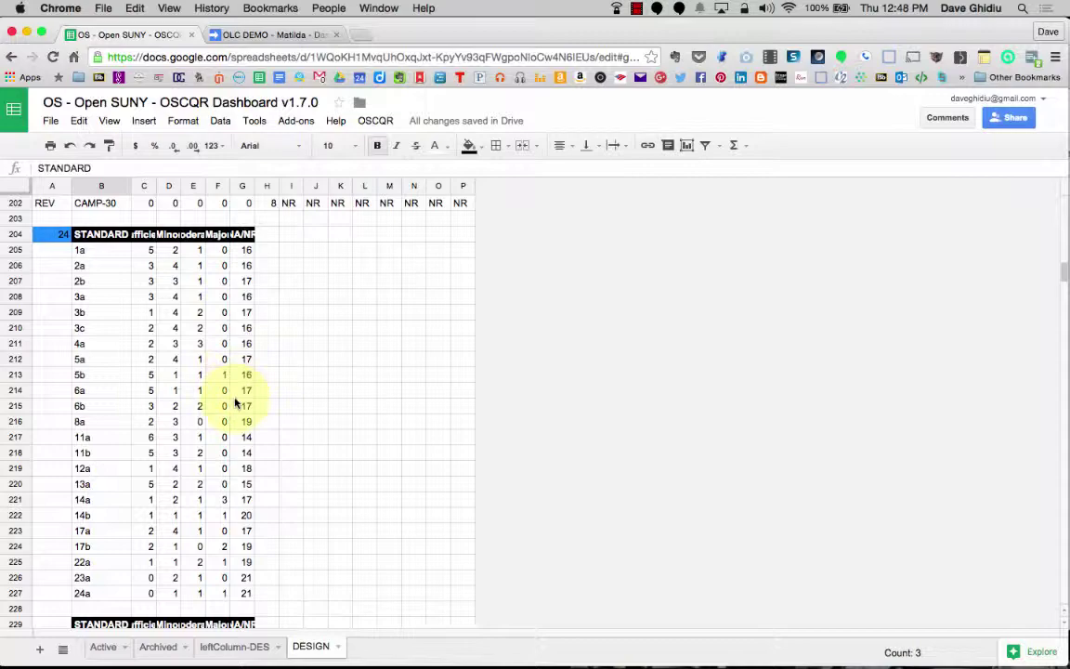
{"action": "scroll", "coordinate": [227, 453], "scroll_direction": "down", "scroll_amount": 3}
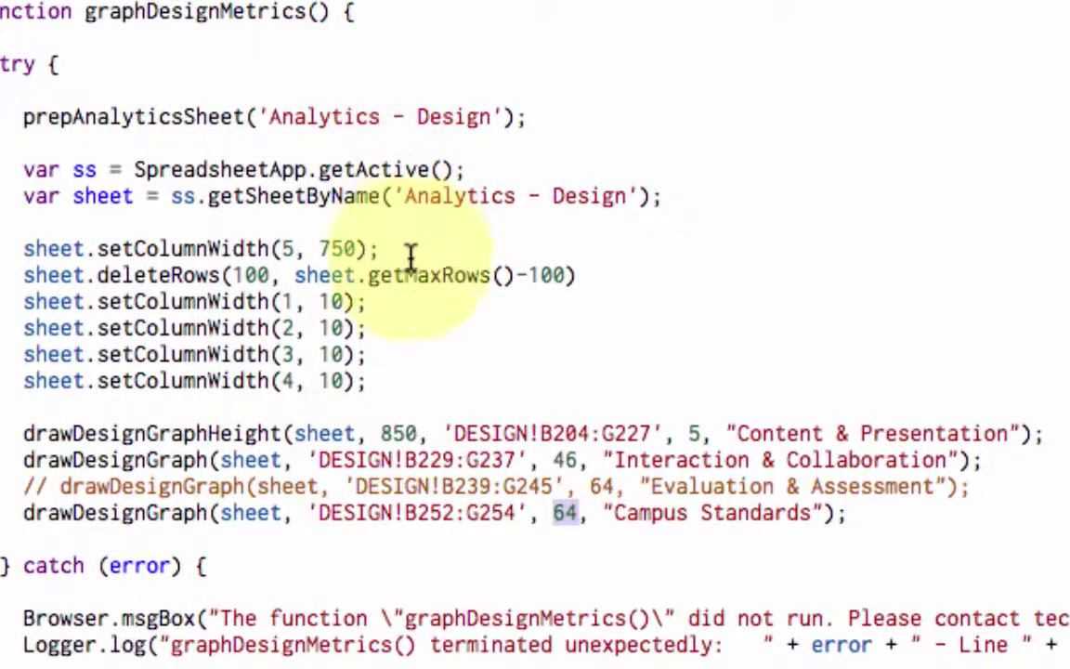
{"action": "double_click", "coordinate": [401, 433]}
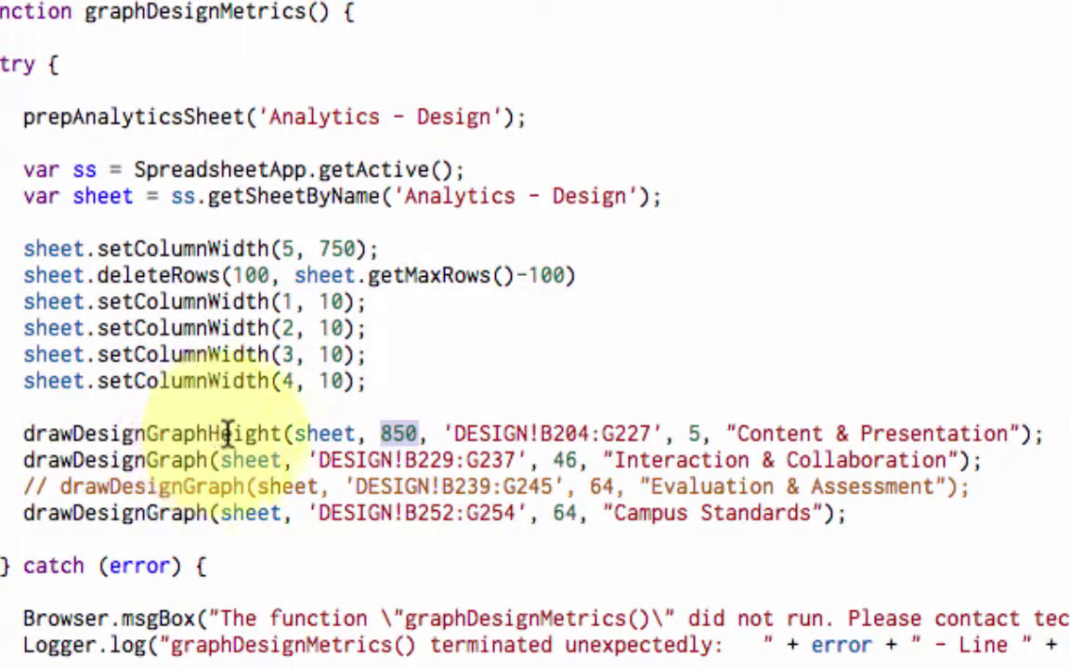
{"action": "left_click", "coordinate": [419, 433]}
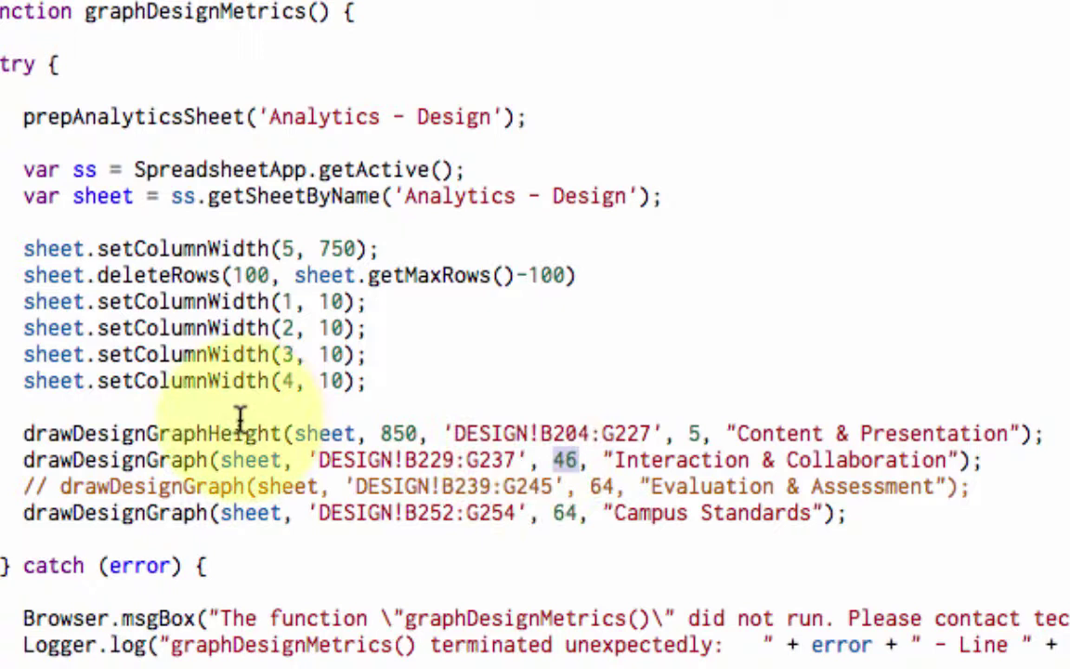
{"action": "double_click", "coordinate": [185, 433]}
{"action": "double_click", "coordinate": [195, 459]}
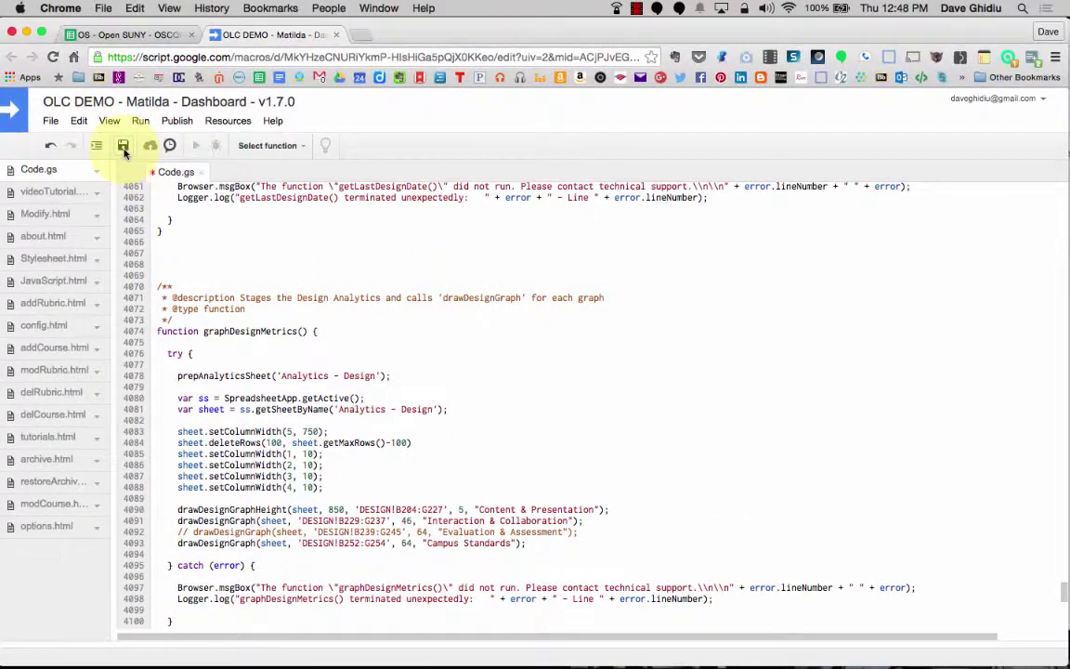
Save the script and run Graph Design Analytics from the OSCQR dashboard spreadsheet
{"action": "left_click", "coordinate": [124, 146]}
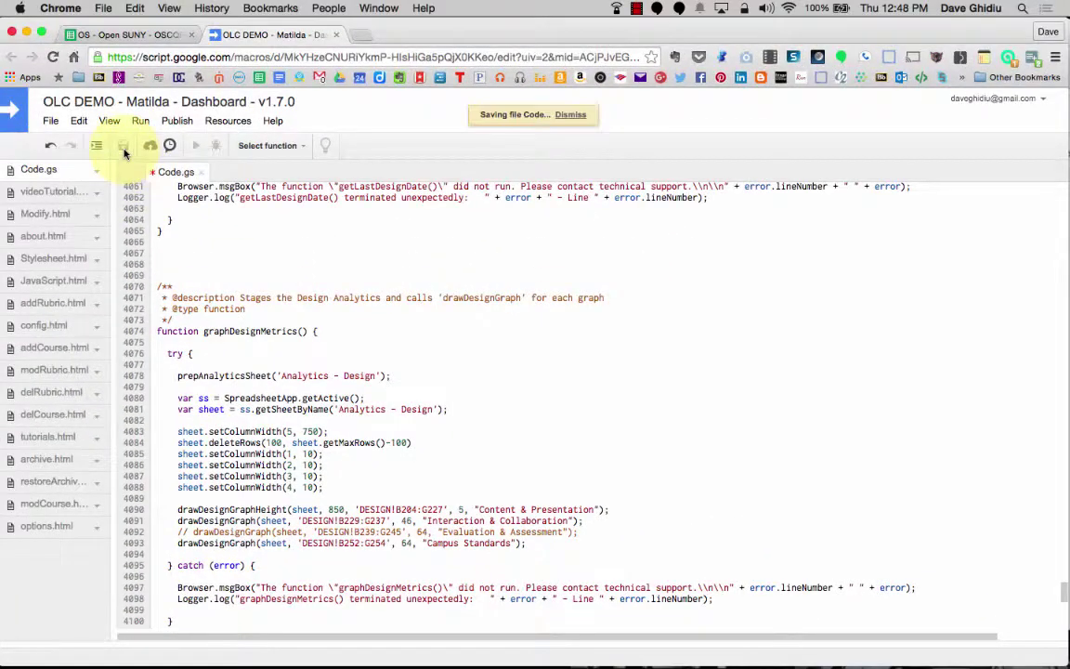
{"action": "left_click", "coordinate": [125, 35]}
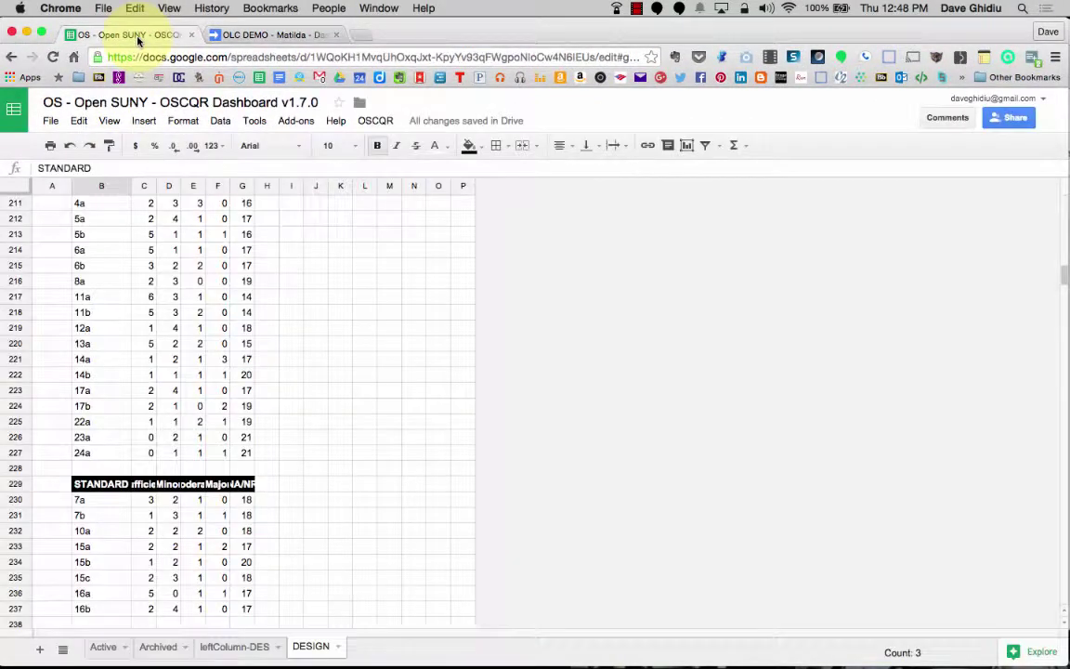
{"action": "left_click", "coordinate": [375, 122]}
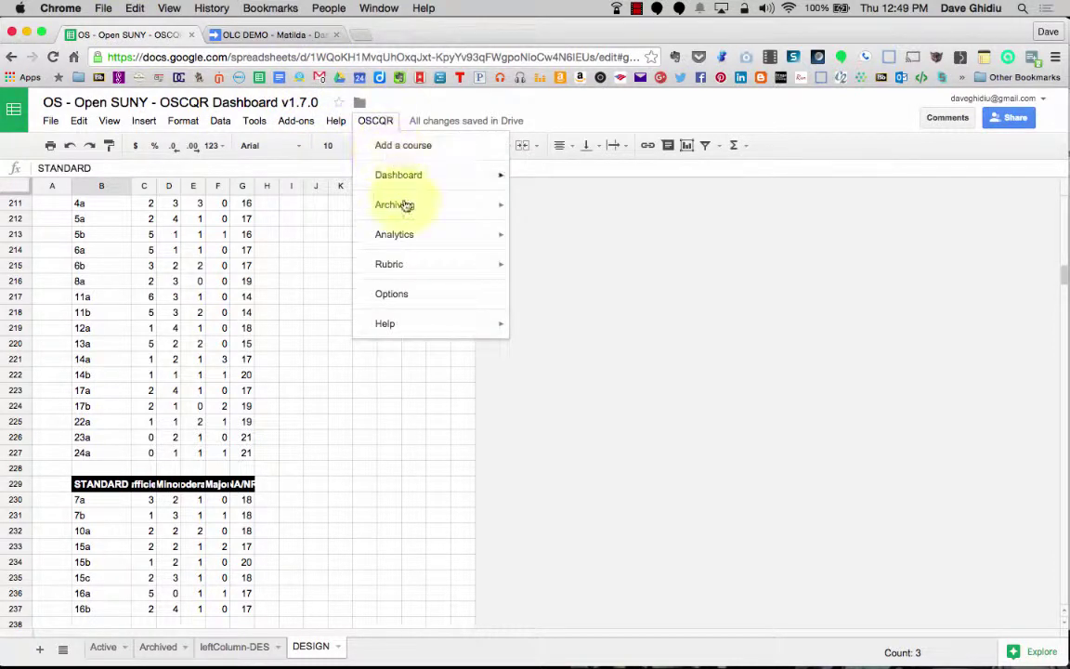
{"action": "mouse_move", "coordinate": [425, 240]}
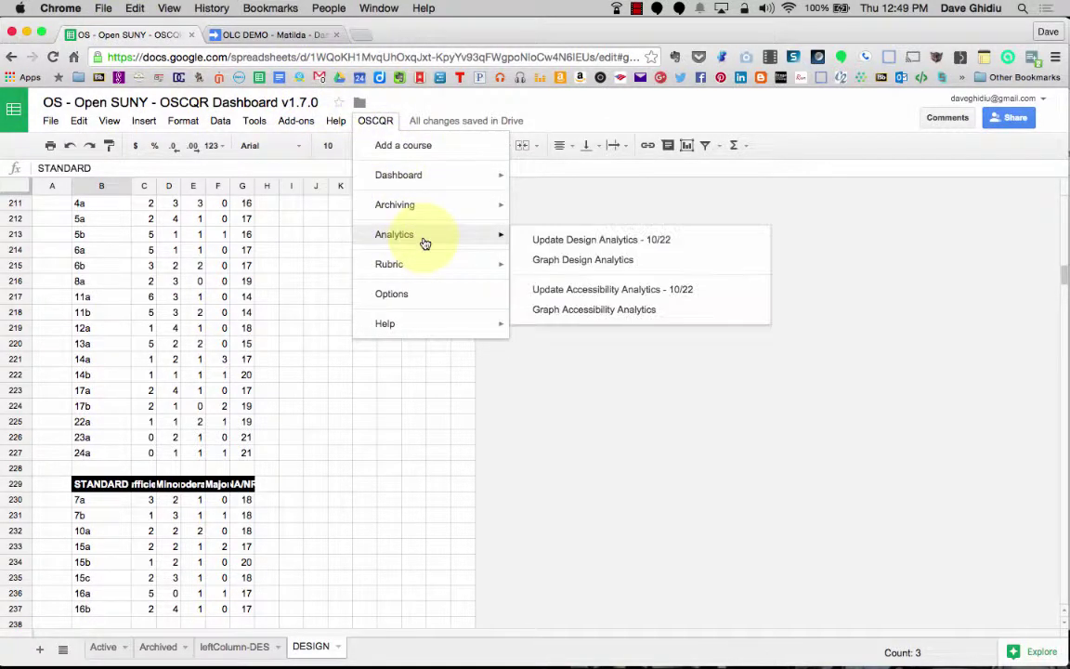
{"action": "left_click", "coordinate": [574, 261]}
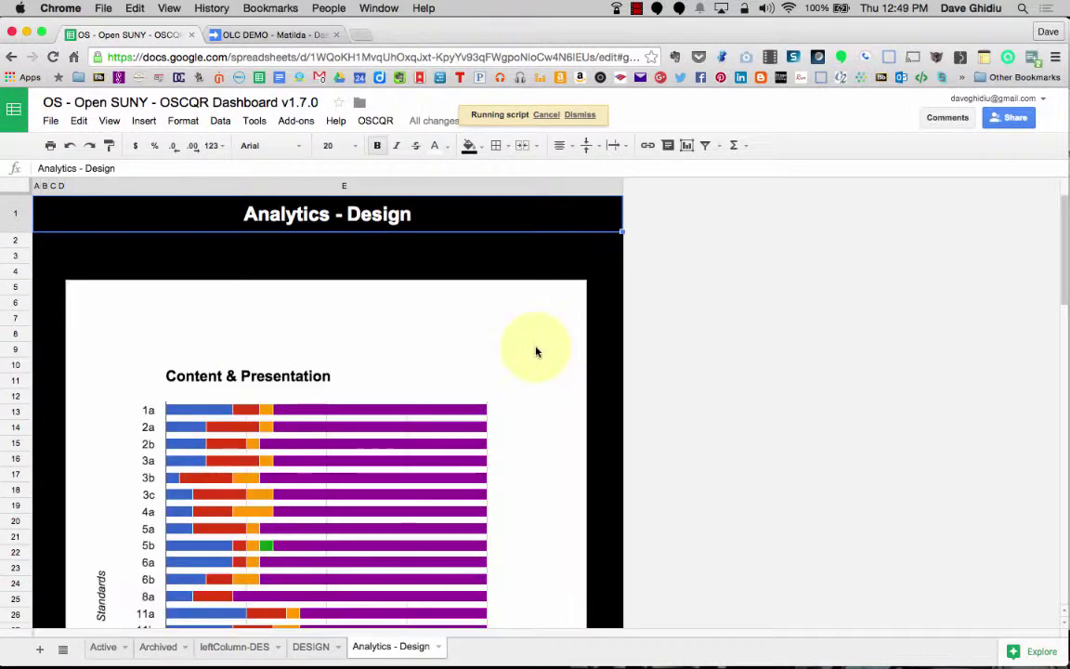
Examine the generated graphs on the Analytics - Design sheet through to the Campus Standards graph
{"action": "scroll", "coordinate": [536, 351], "scroll_direction": "down", "scroll_amount": 2}
{"action": "scroll", "coordinate": [536, 351], "scroll_direction": "down", "scroll_amount": 5}
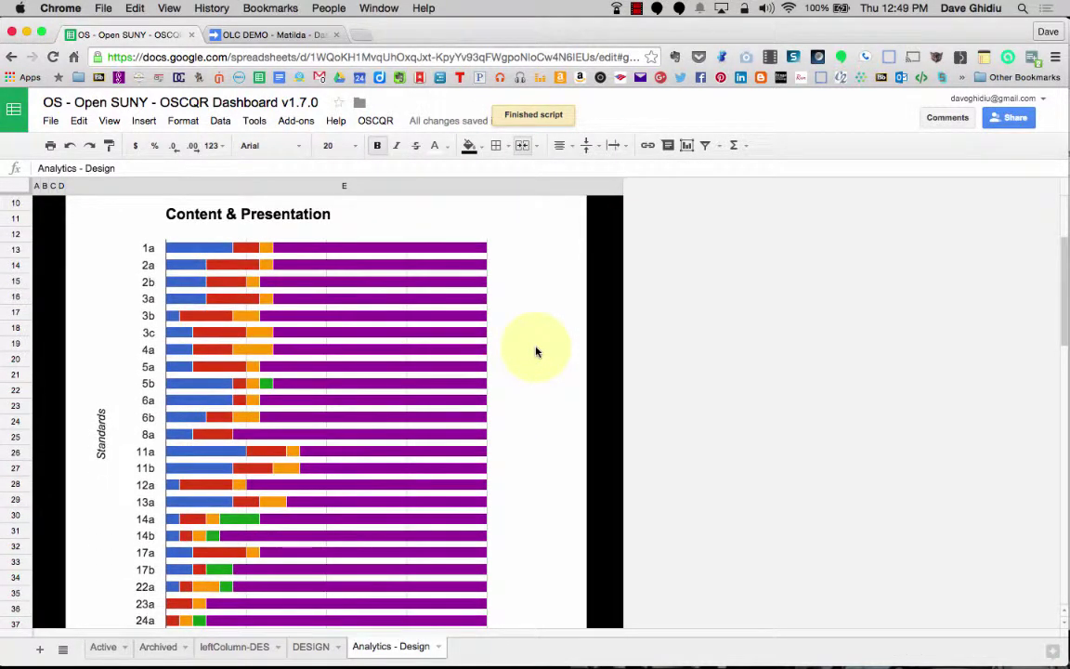
{"action": "scroll", "coordinate": [536, 351], "scroll_direction": "down", "scroll_amount": 7}
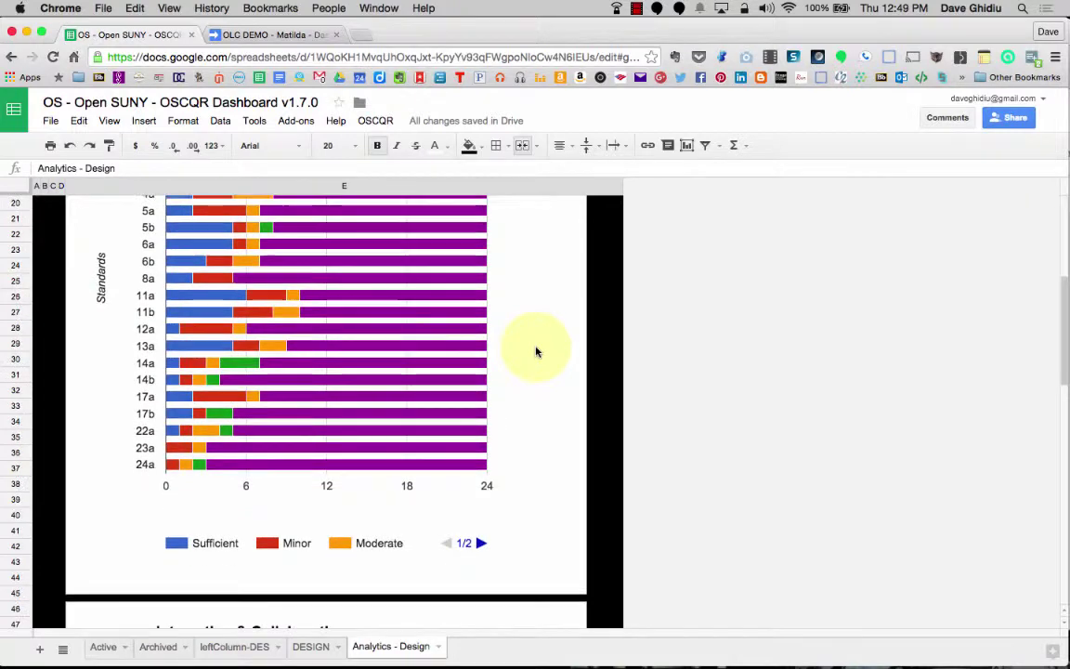
{"action": "scroll", "coordinate": [535, 351], "scroll_direction": "down", "scroll_amount": 8}
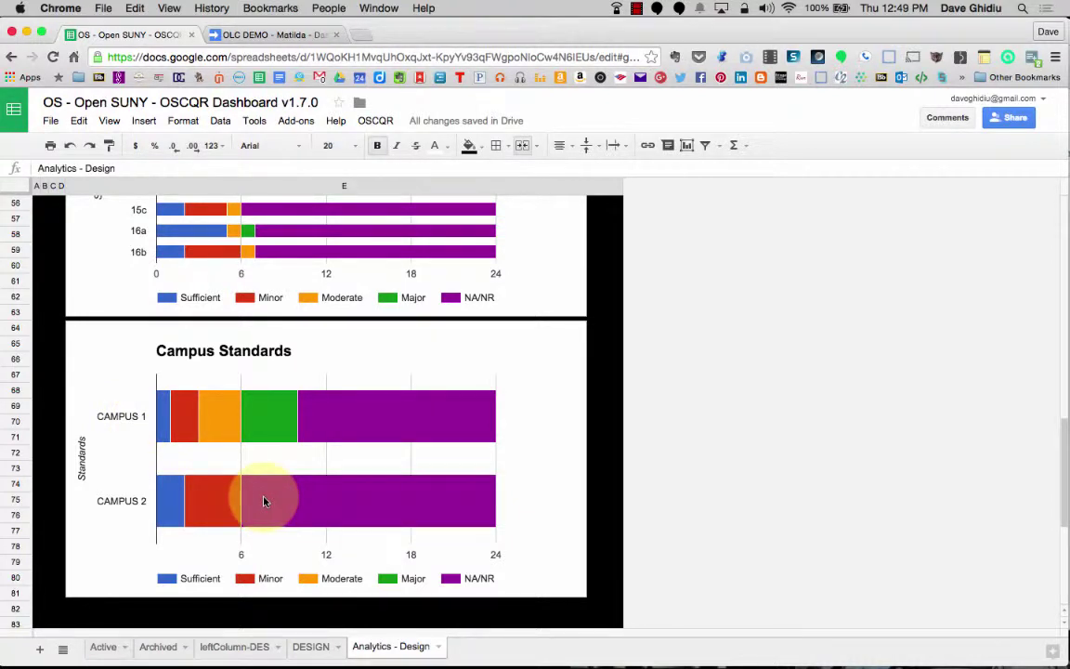
Check the summary tables at the end of the leftColumn-DES sheet and return to the script editor
{"action": "left_click", "coordinate": [235, 647]}
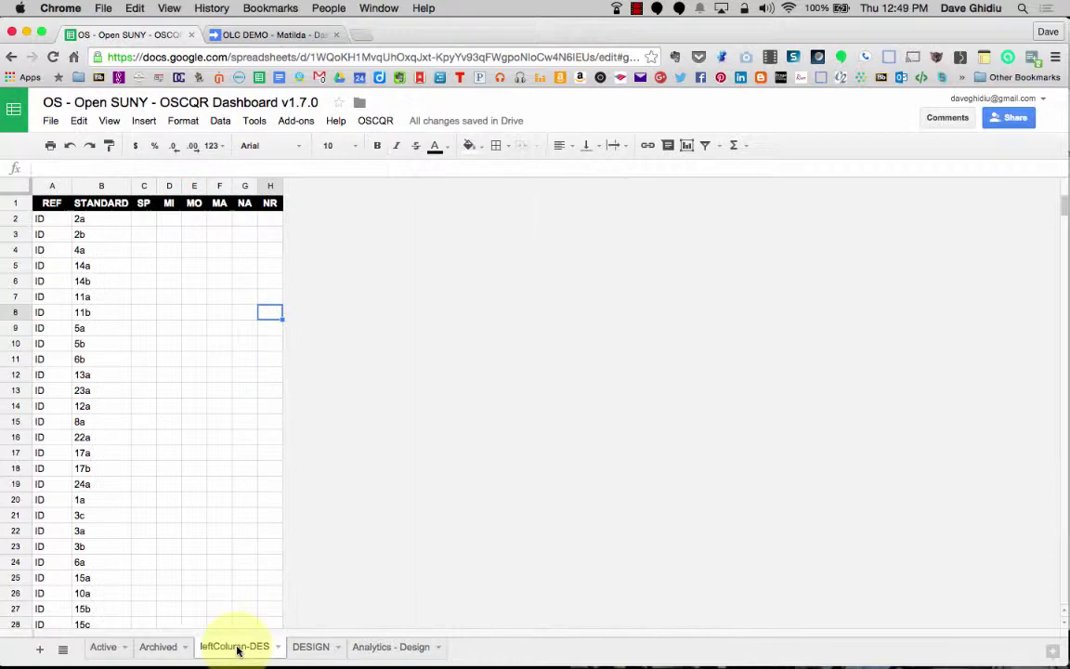
{"action": "scroll", "coordinate": [236, 571], "scroll_direction": "down", "scroll_amount": 20}
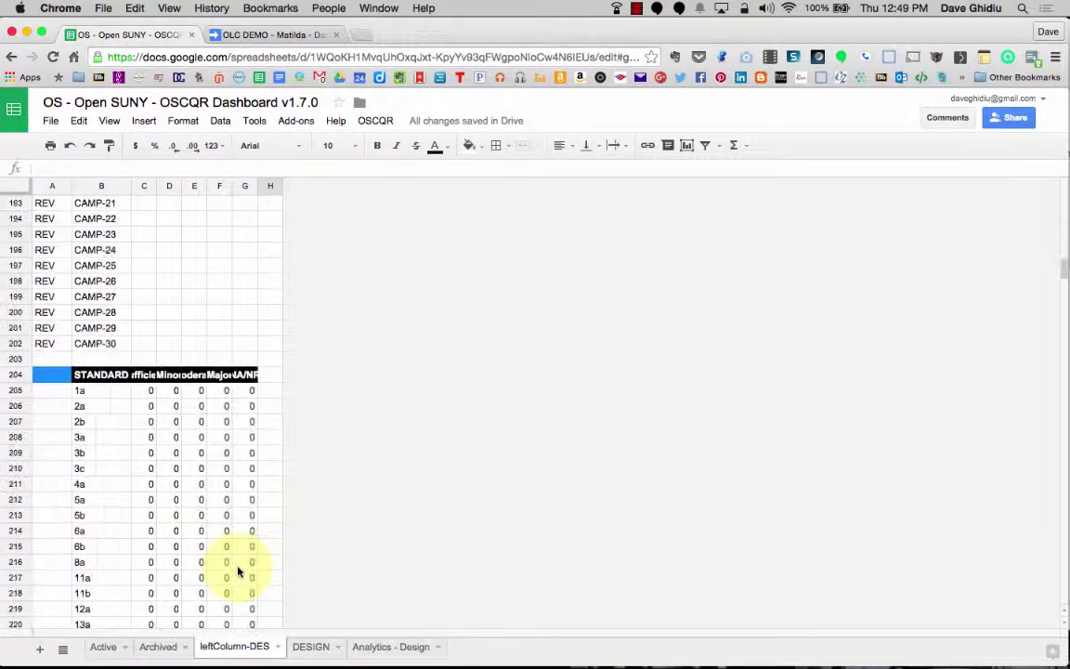
{"action": "scroll", "coordinate": [237, 571], "scroll_direction": "down", "scroll_amount": 10}
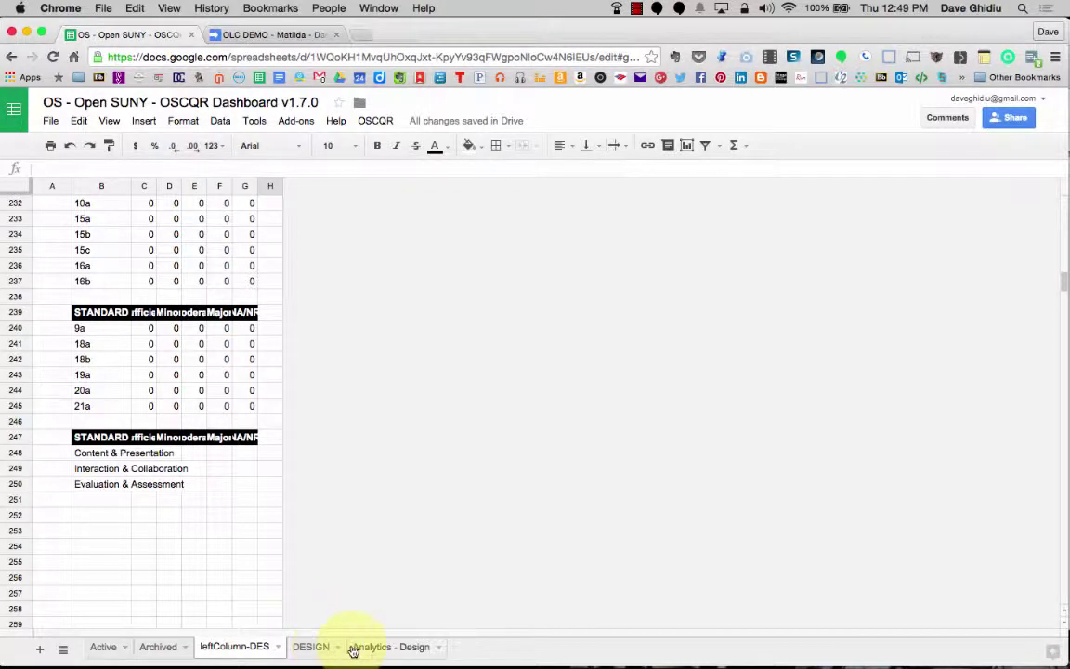
{"action": "left_click", "coordinate": [269, 35]}
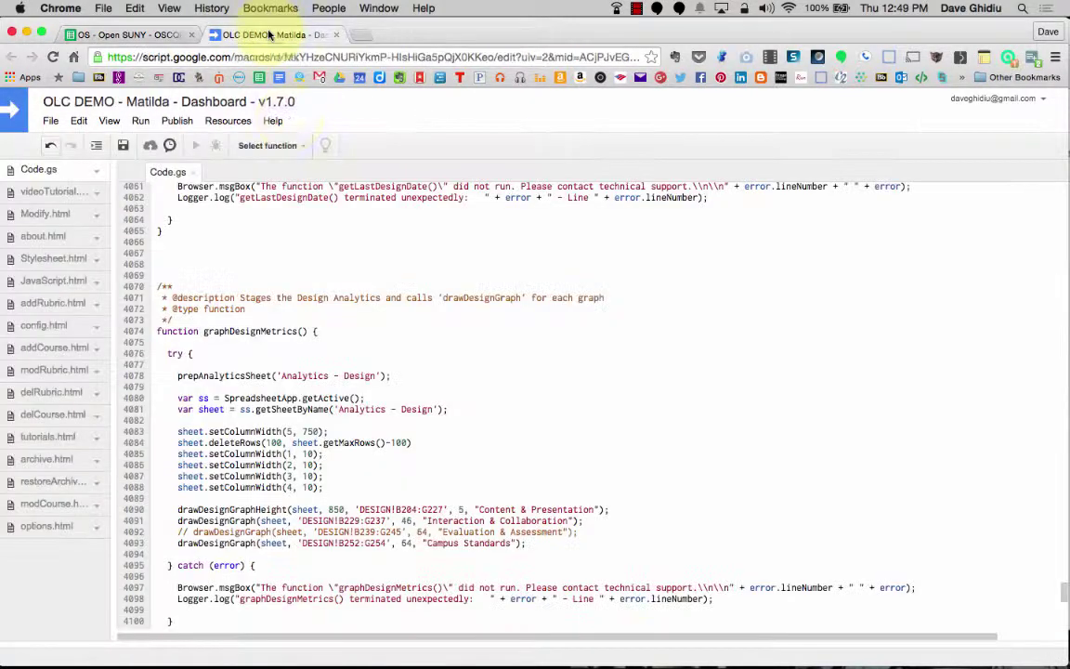